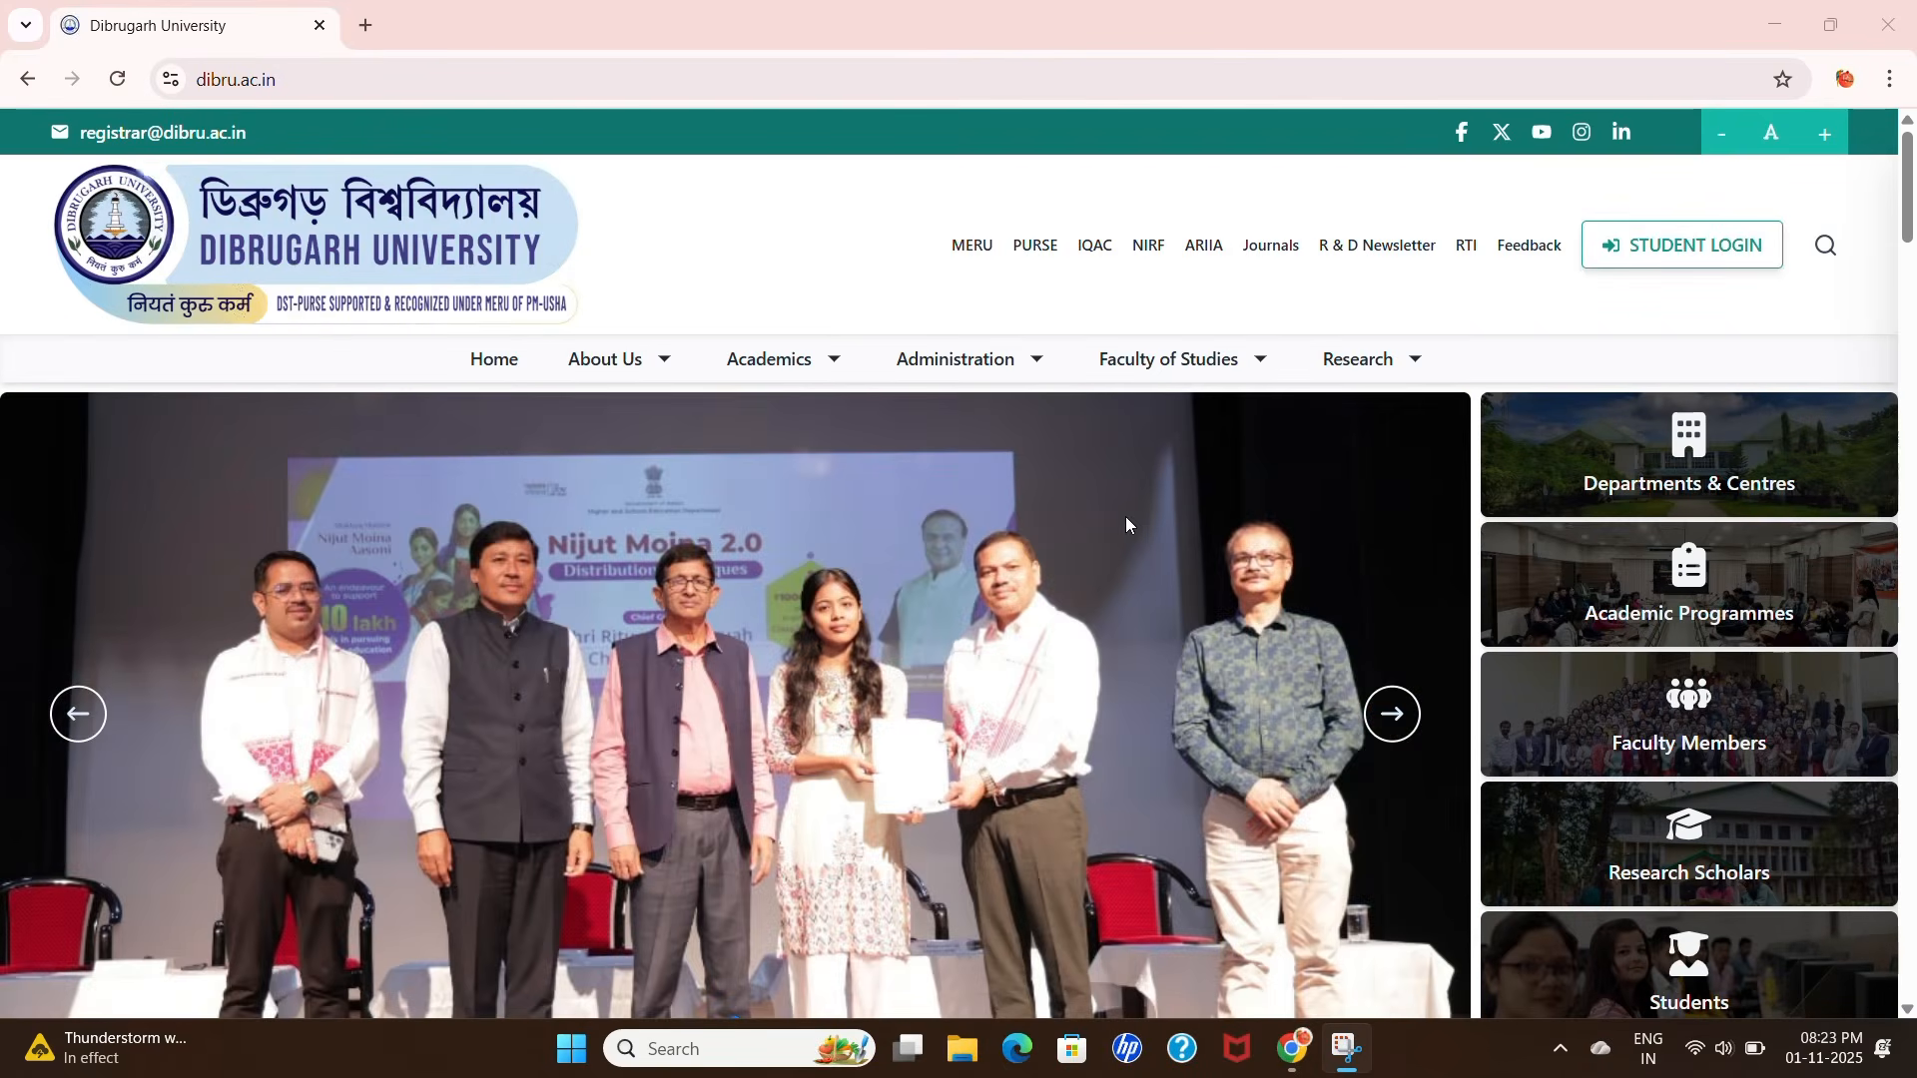
- Open the Convocation Portal from the Important Links on the Dibrugarh University homepage
{"action": "scroll", "coordinate": [1104, 441], "scroll_direction": "down", "scroll_amount": 3}
{"action": "scroll", "coordinate": [1104, 441], "scroll_direction": "down", "scroll_amount": 5}
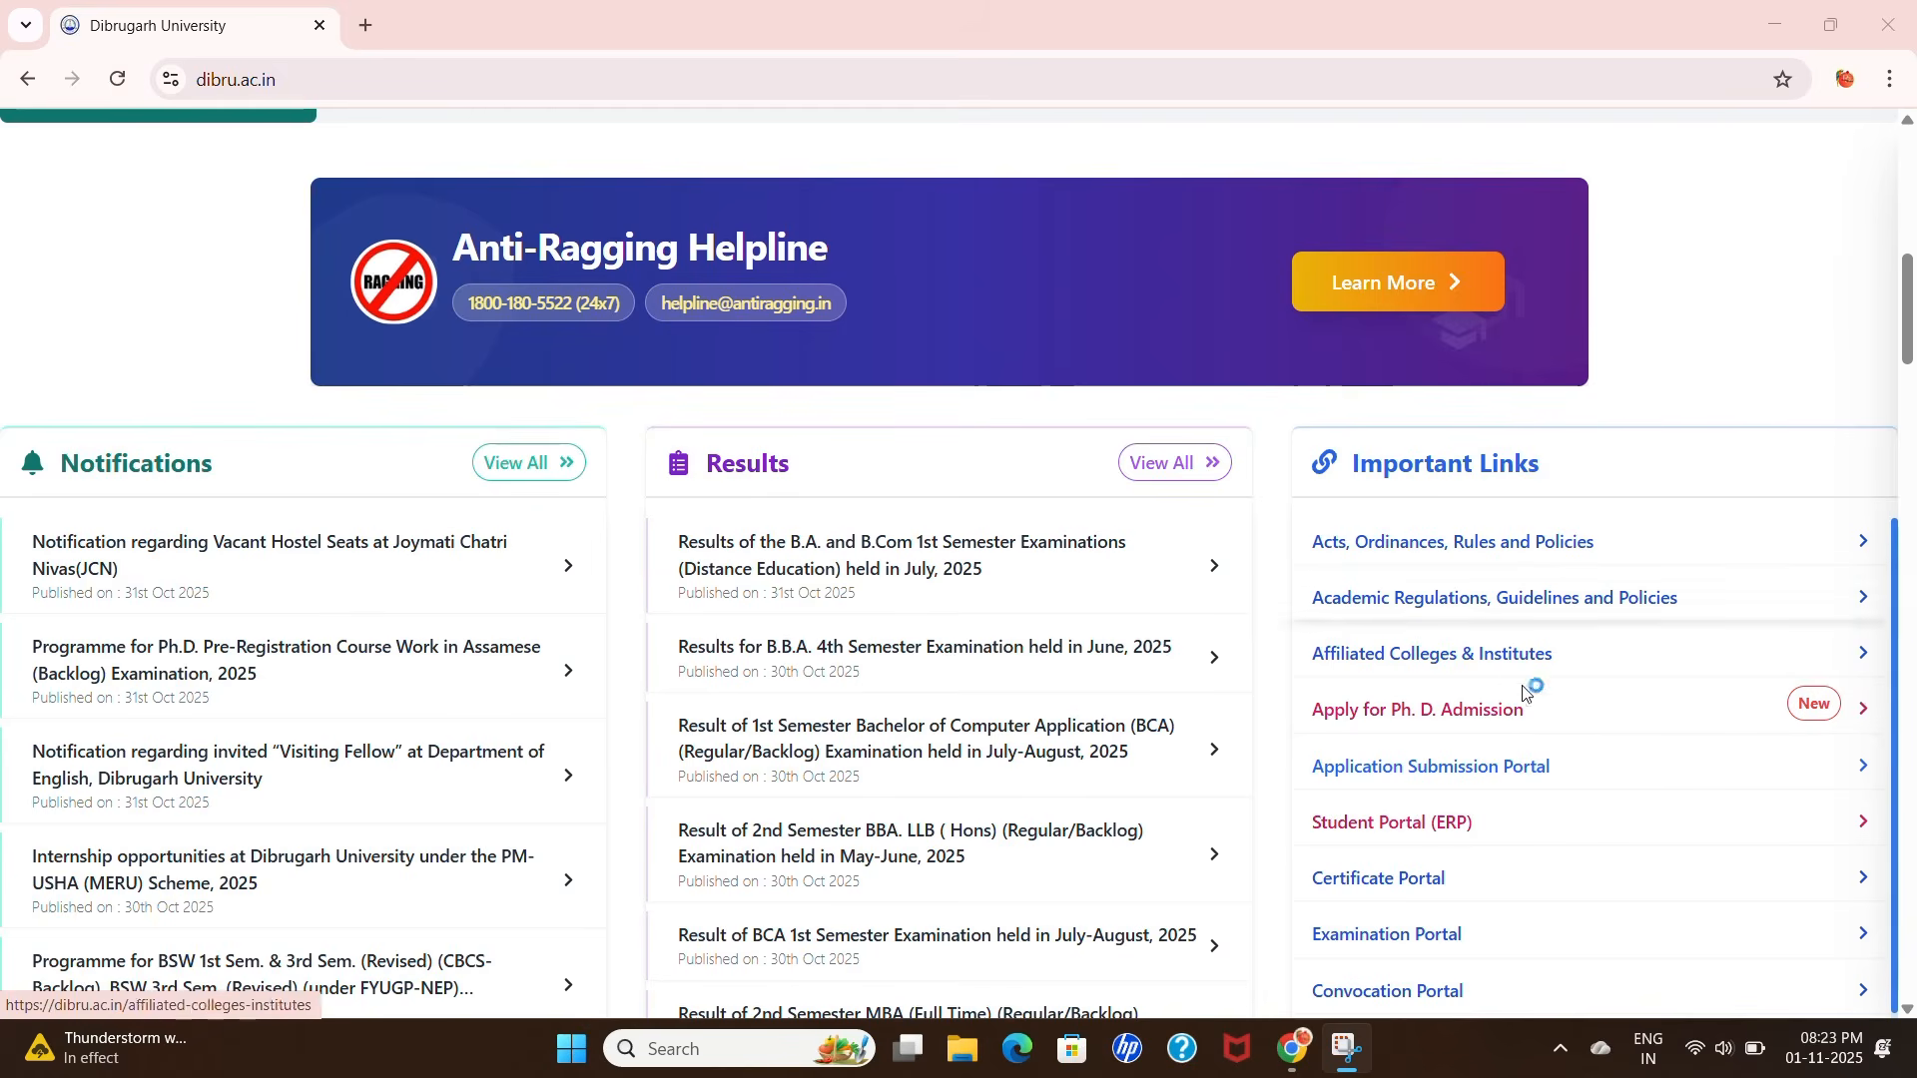
{"action": "scroll", "coordinate": [1502, 749], "scroll_direction": "down", "scroll_amount": 2}
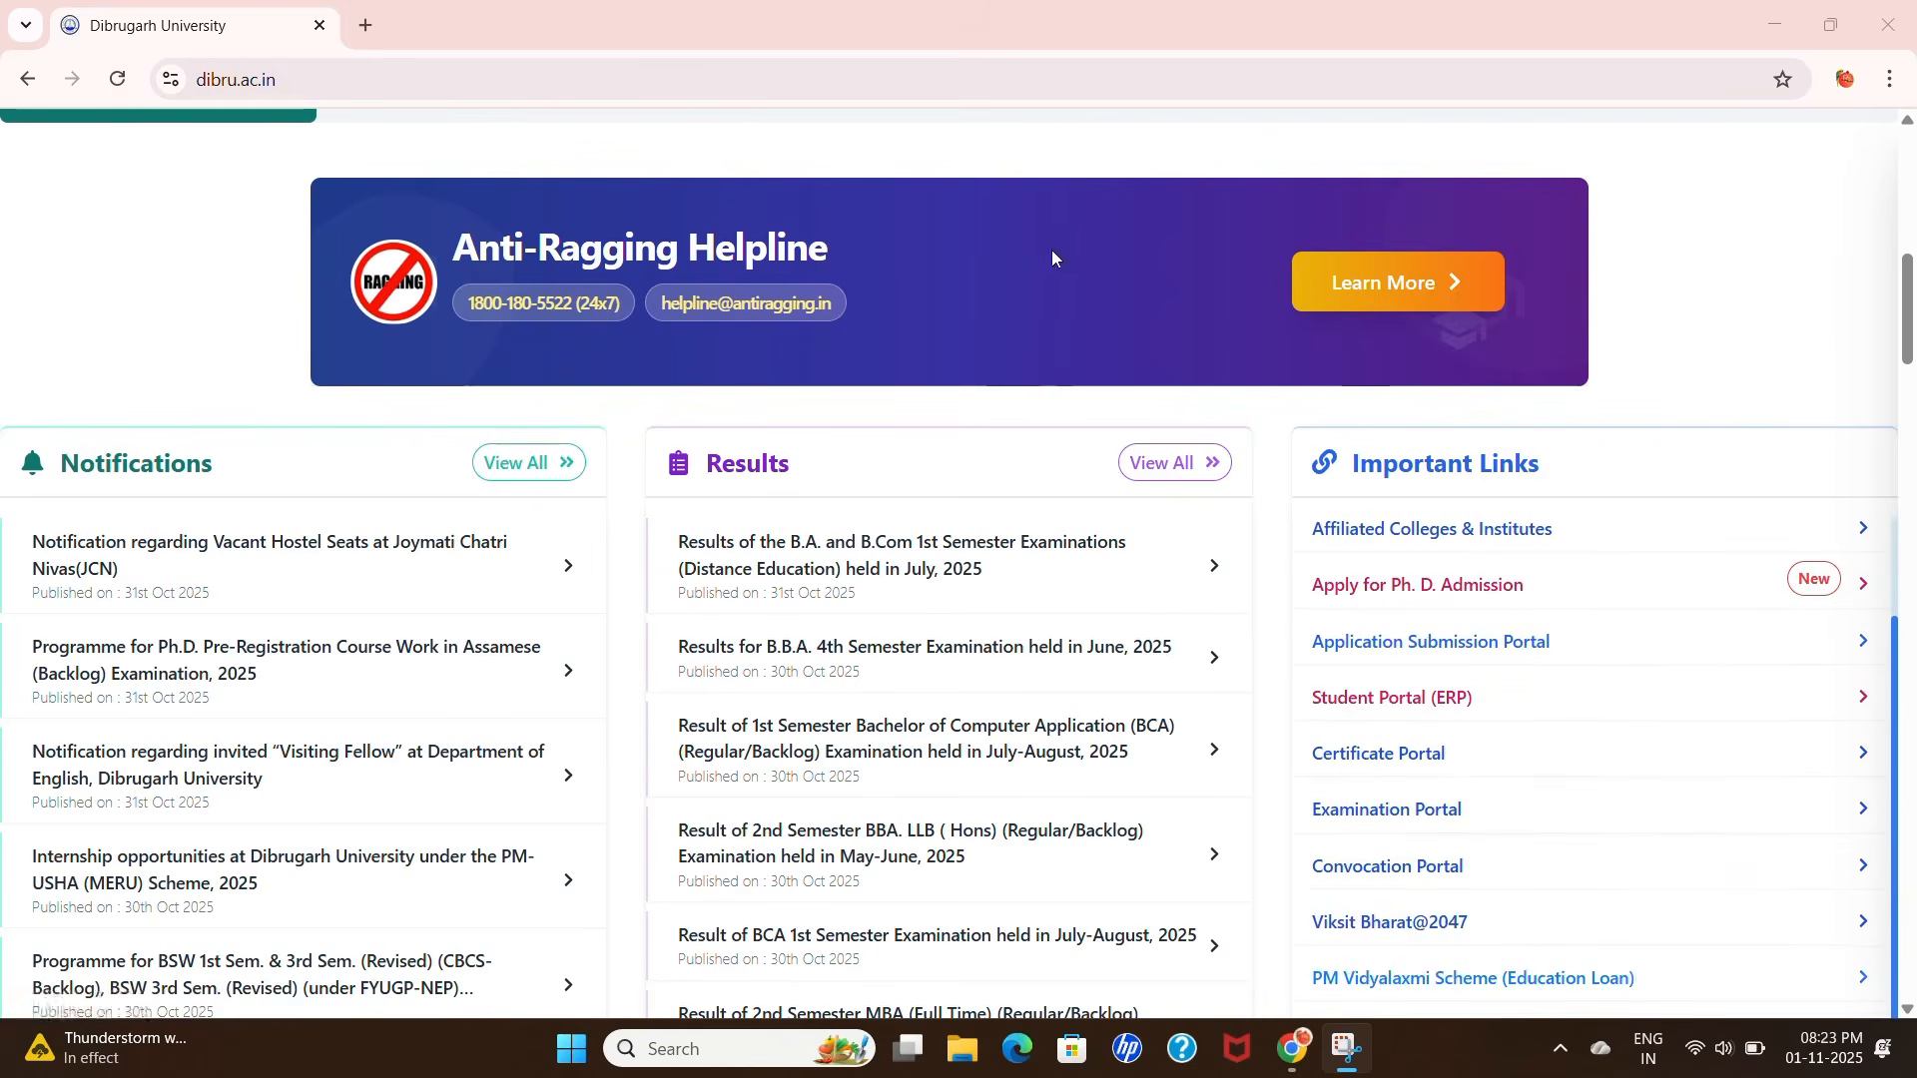
{"action": "scroll", "coordinate": [1056, 254], "scroll_direction": "up", "scroll_amount": 3}
{"action": "scroll", "coordinate": [1062, 262], "scroll_direction": "down", "scroll_amount": 6}
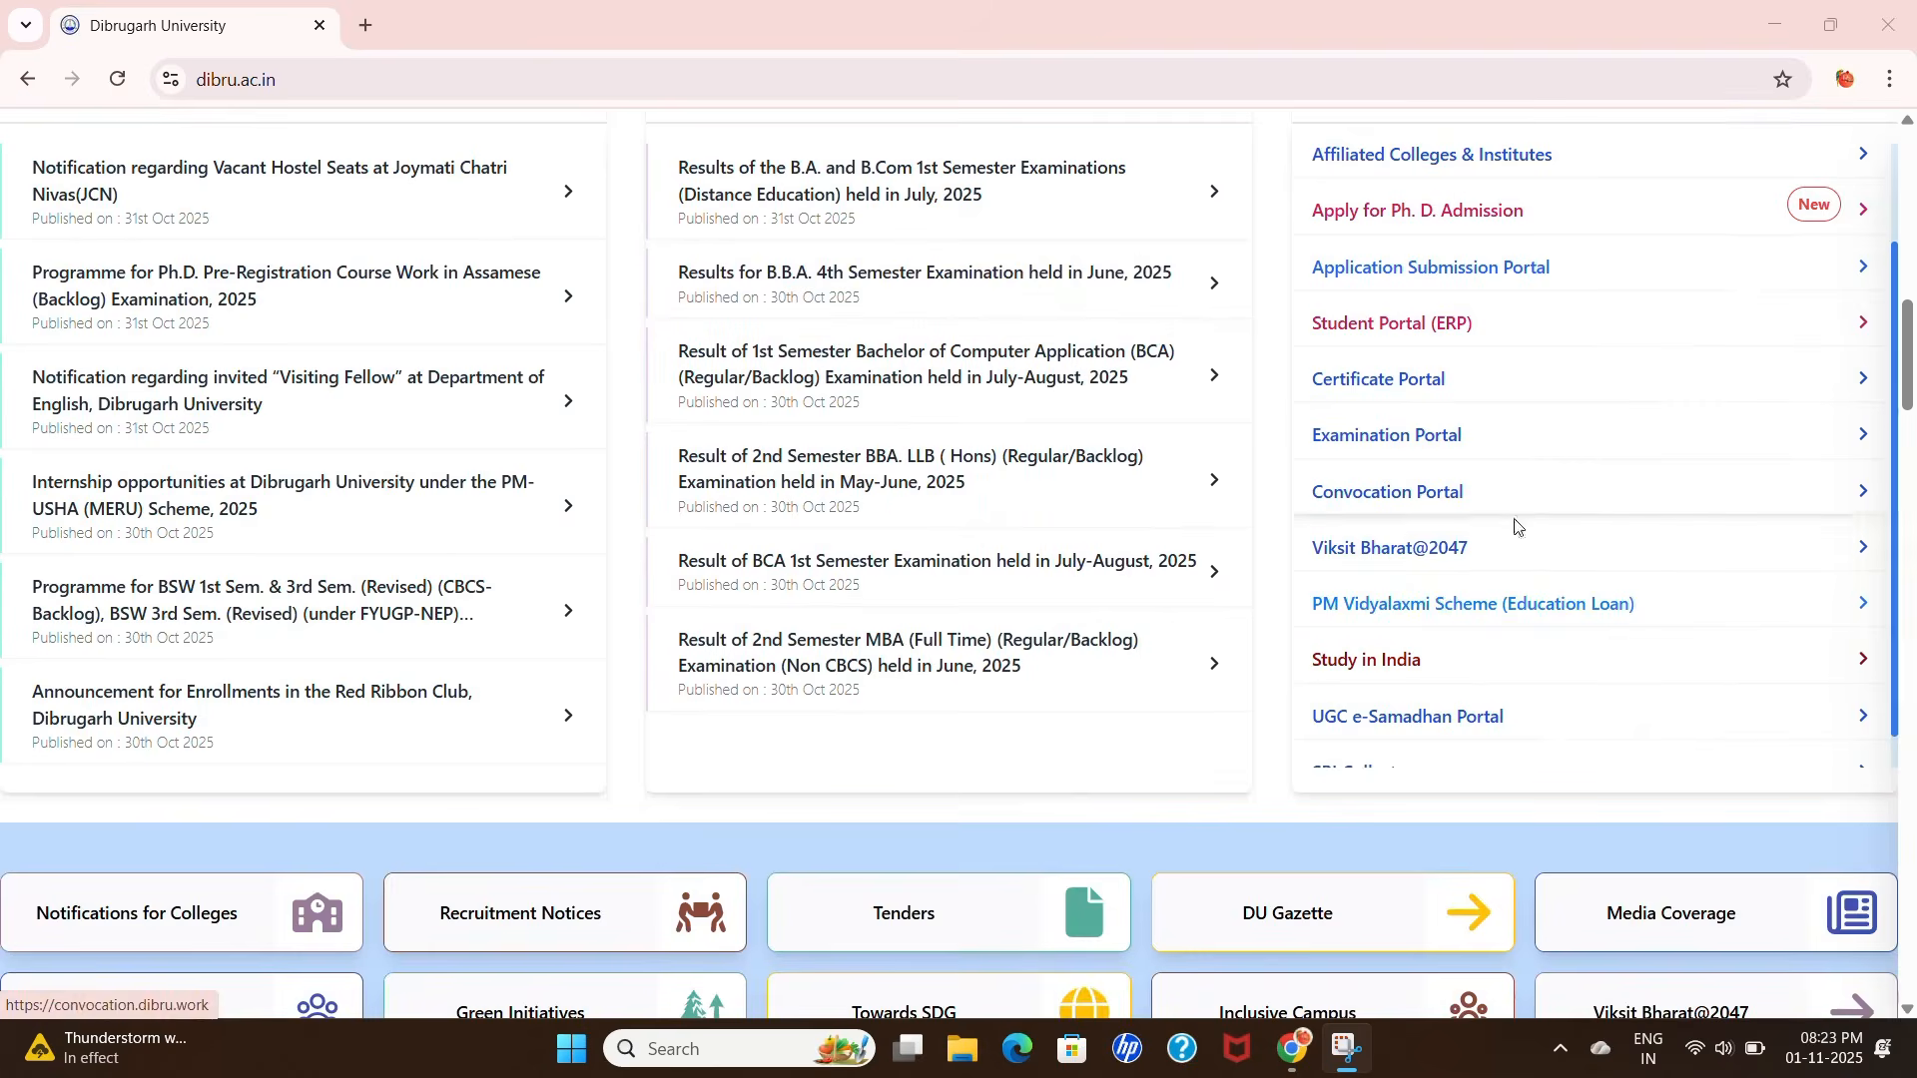
{"action": "left_click", "coordinate": [1359, 504]}
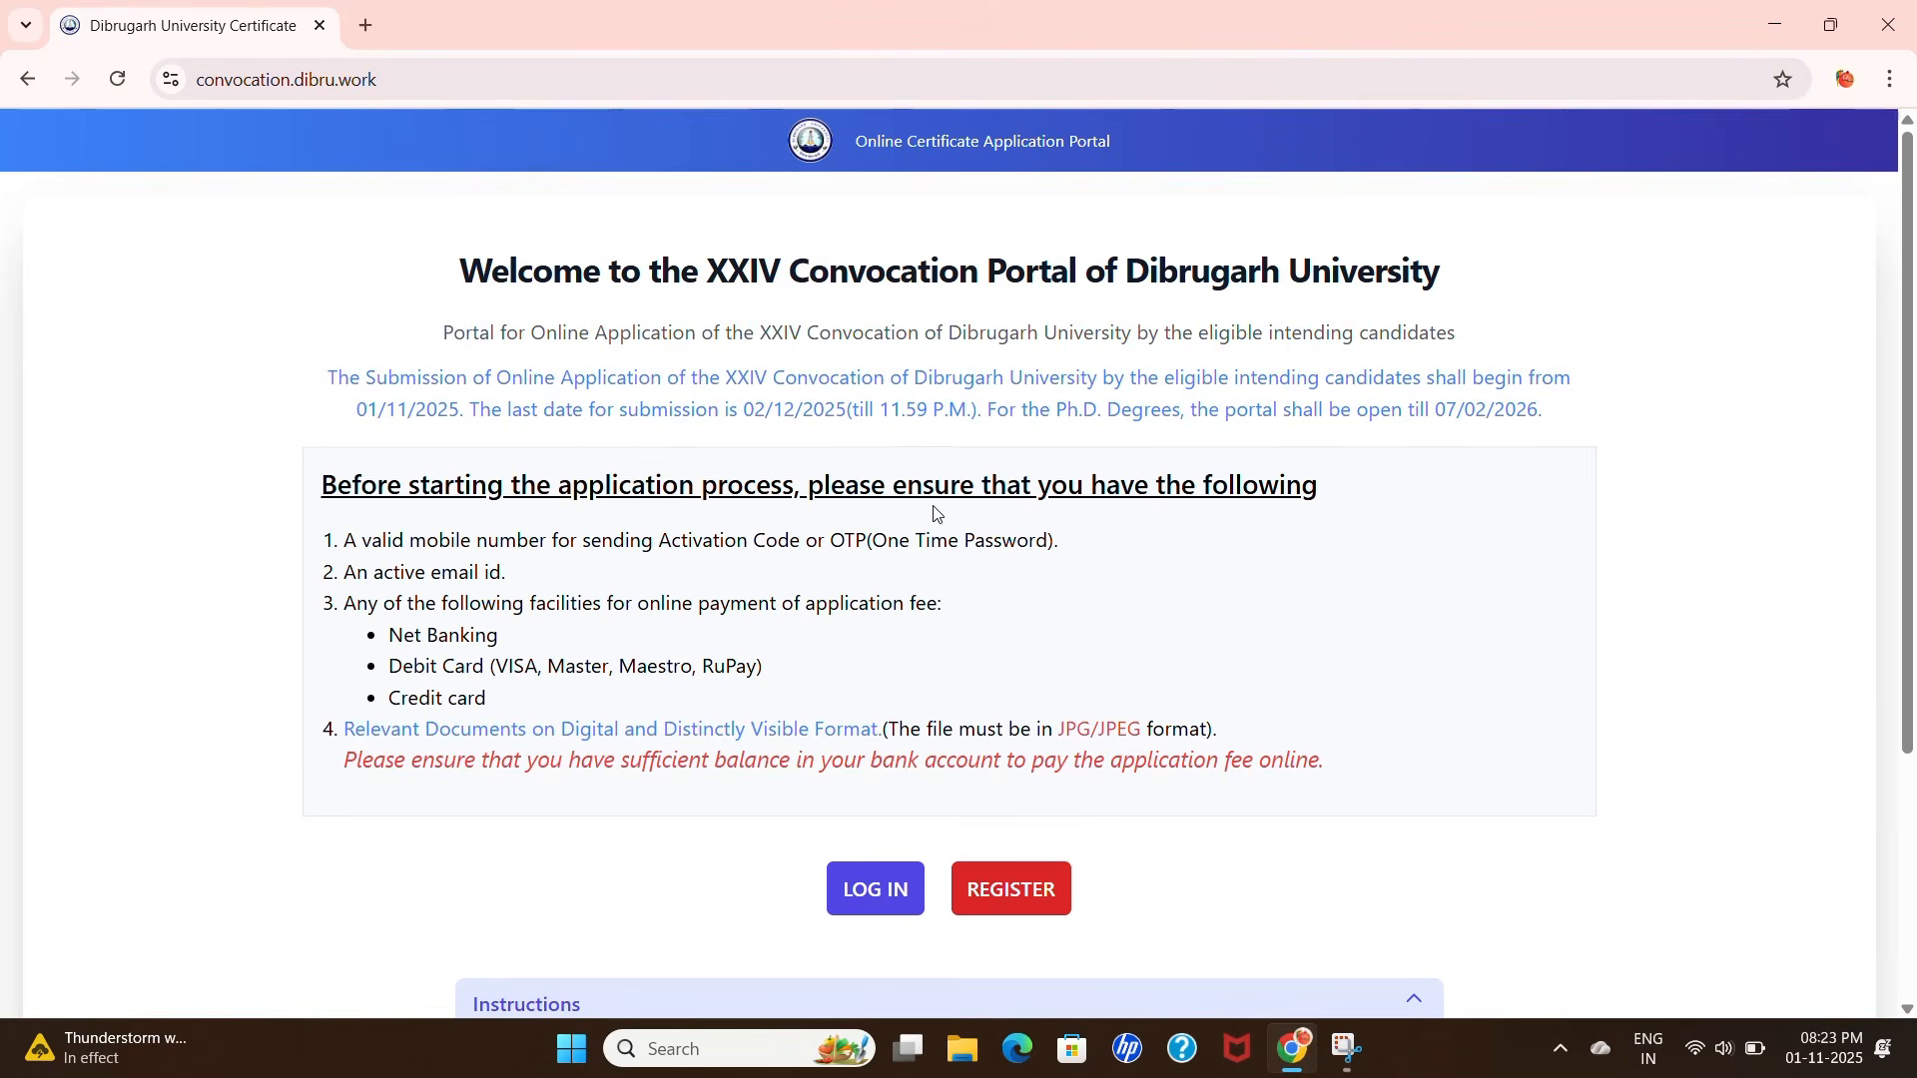
- Open the convocation portal's registration form and set the gender to Male
{"action": "left_click", "coordinate": [998, 886]}
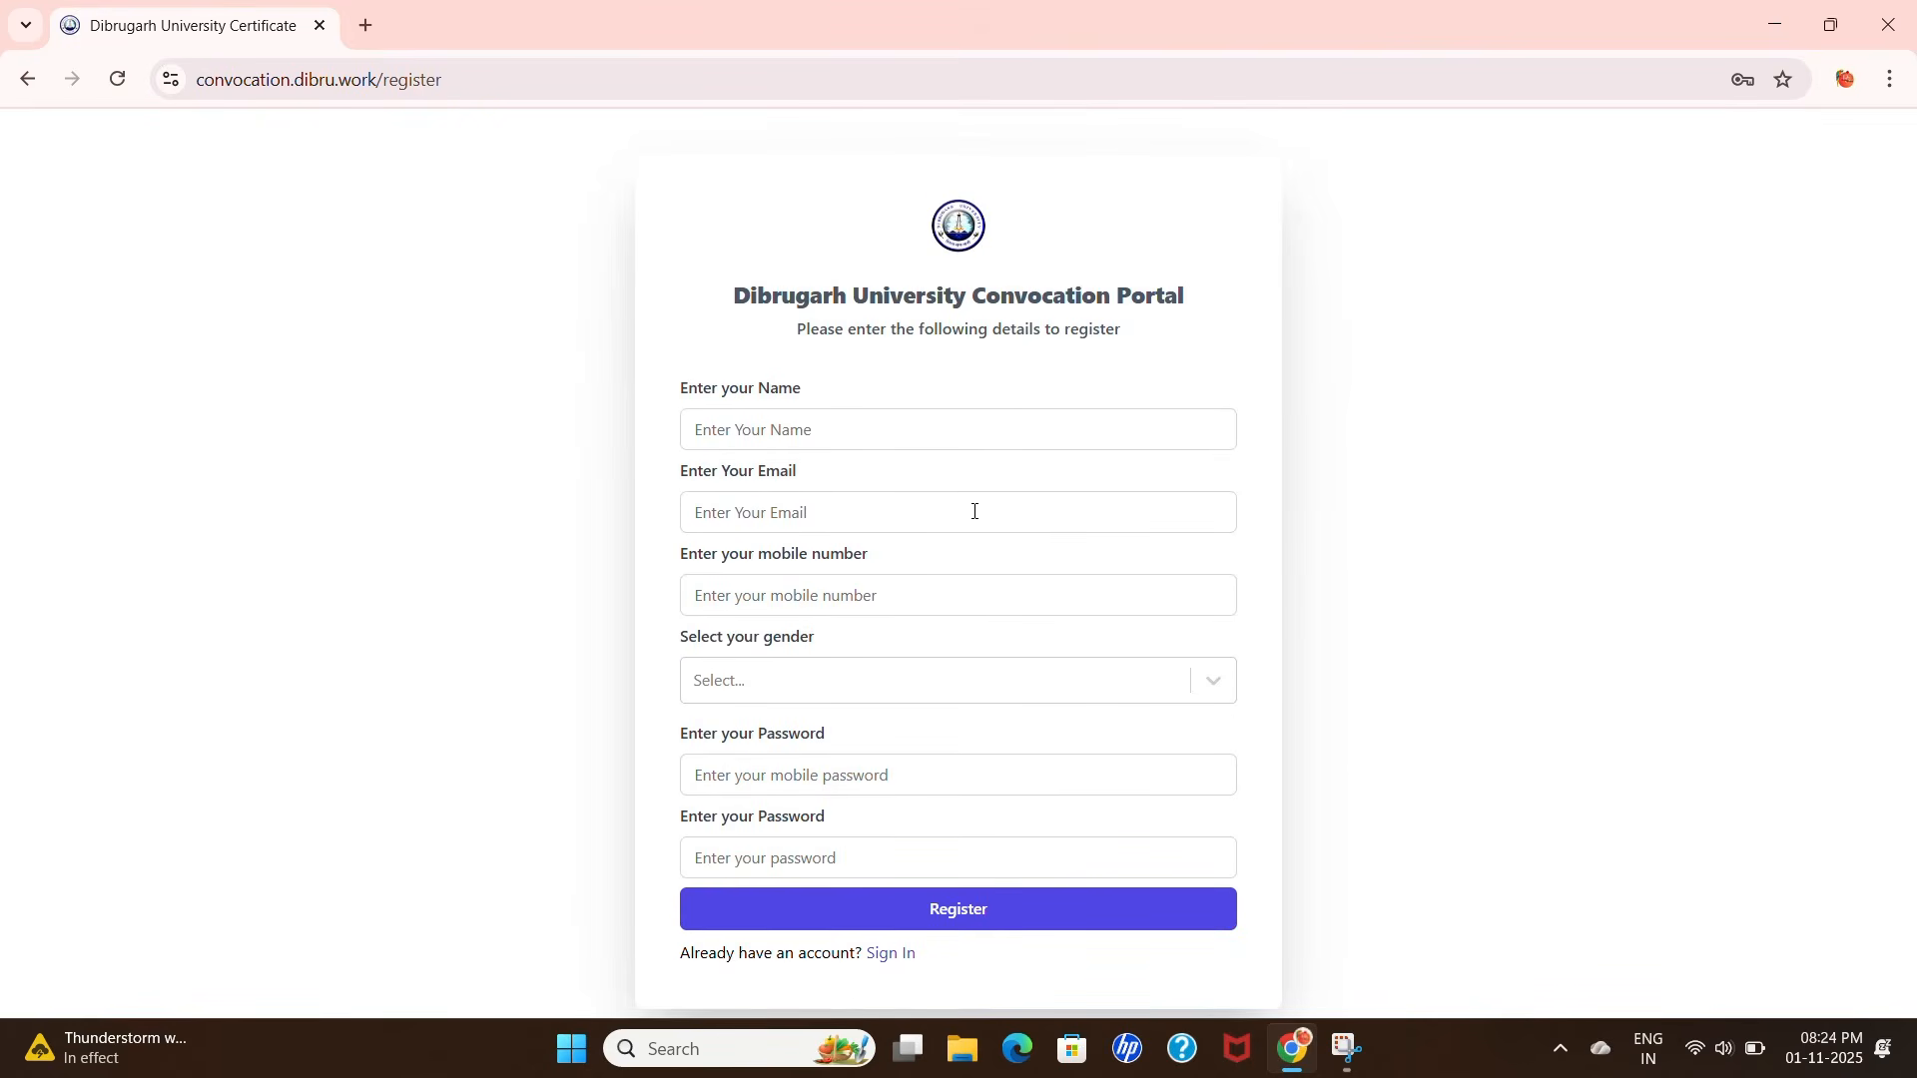
{"action": "left_click", "coordinate": [844, 694]}
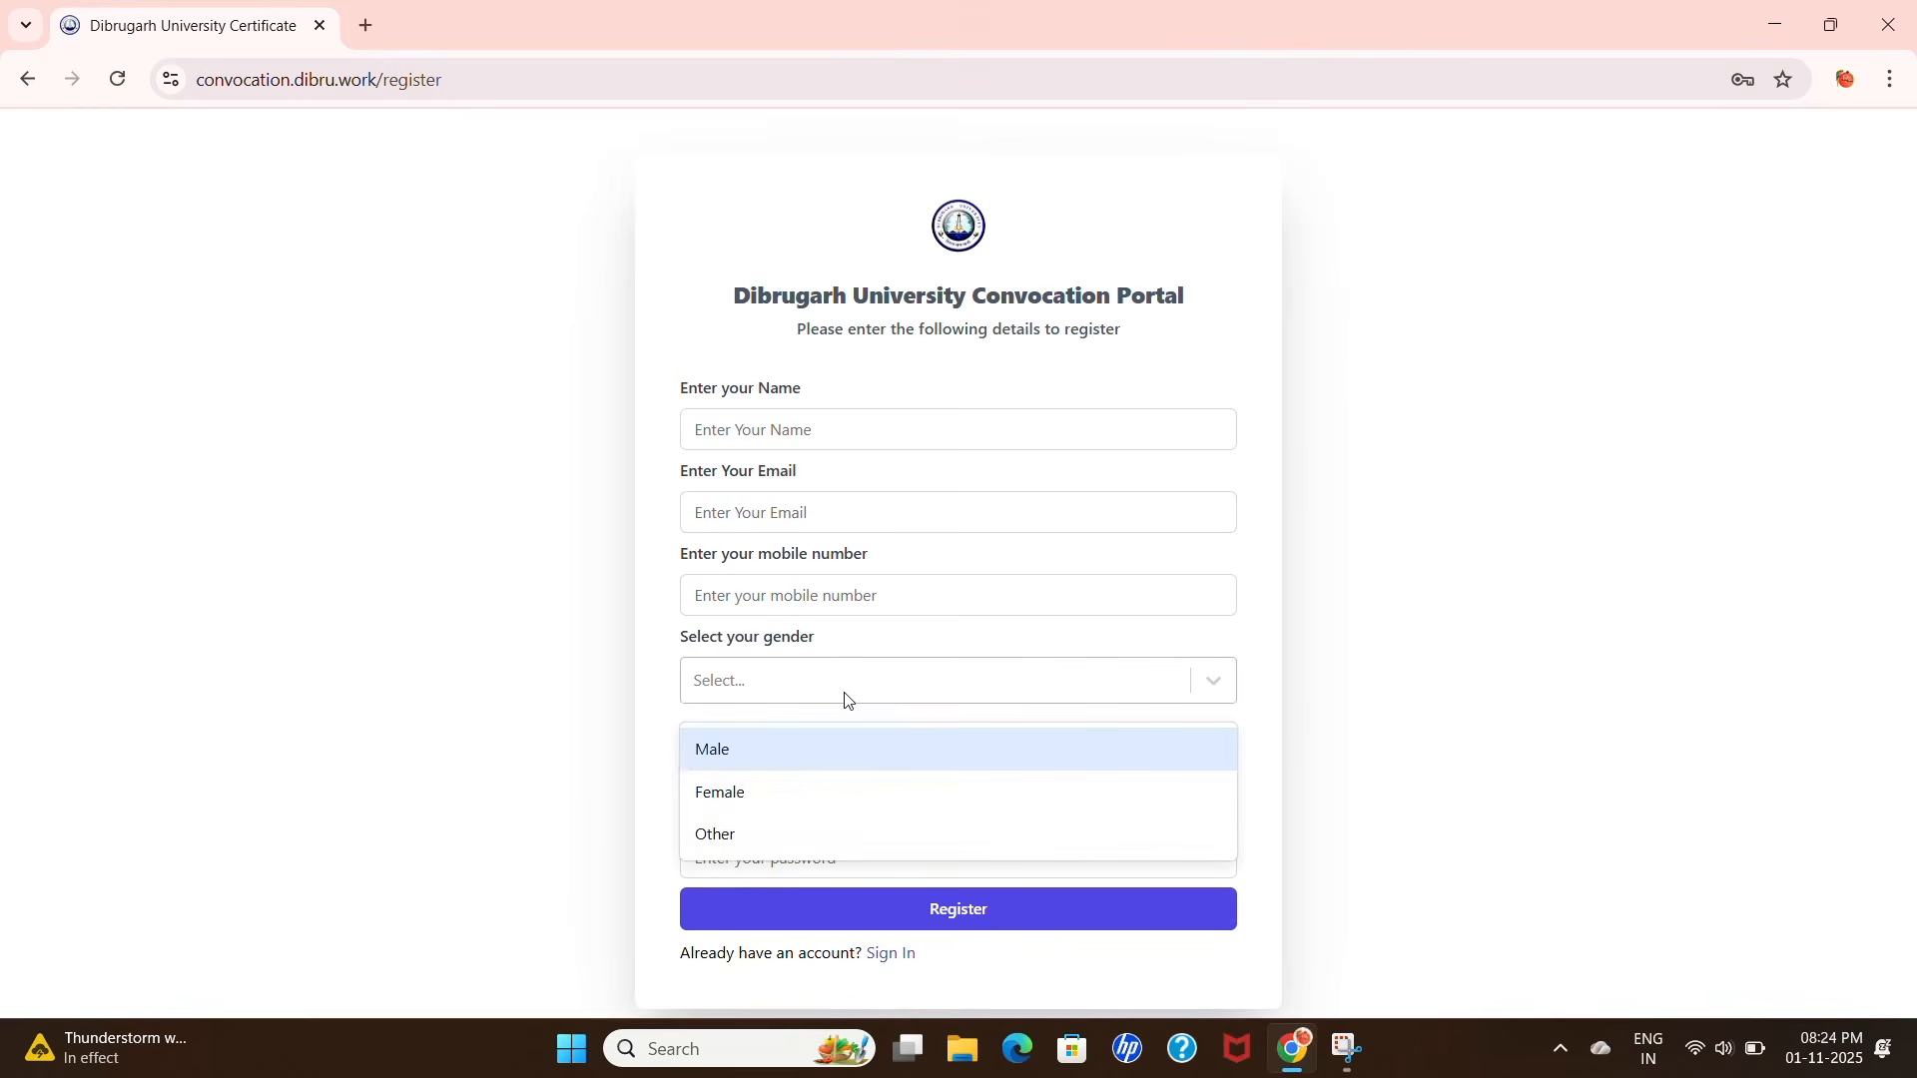
{"action": "left_click", "coordinate": [784, 756]}
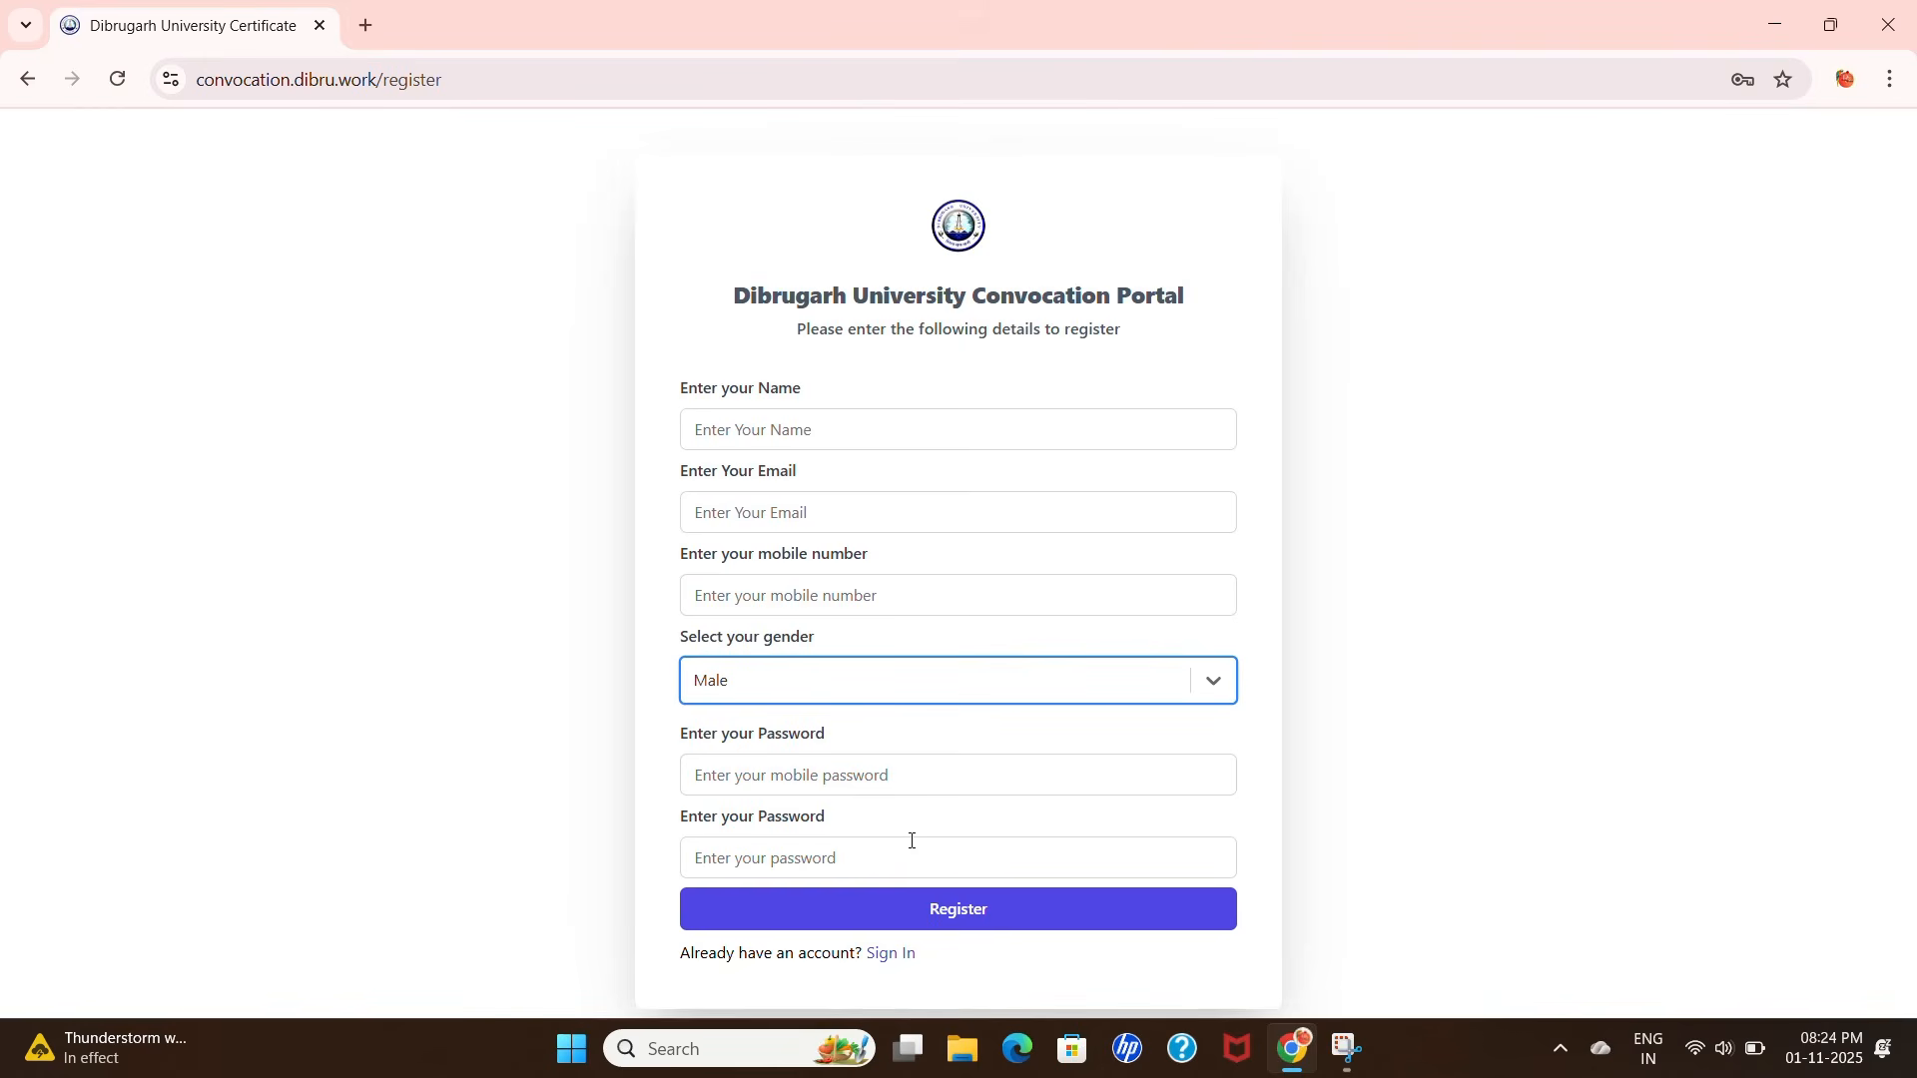
- Go to the sign-in page, and start the XXIV Convocation application from the dashboard, accepting its instructions
{"action": "left_click", "coordinate": [881, 957]}
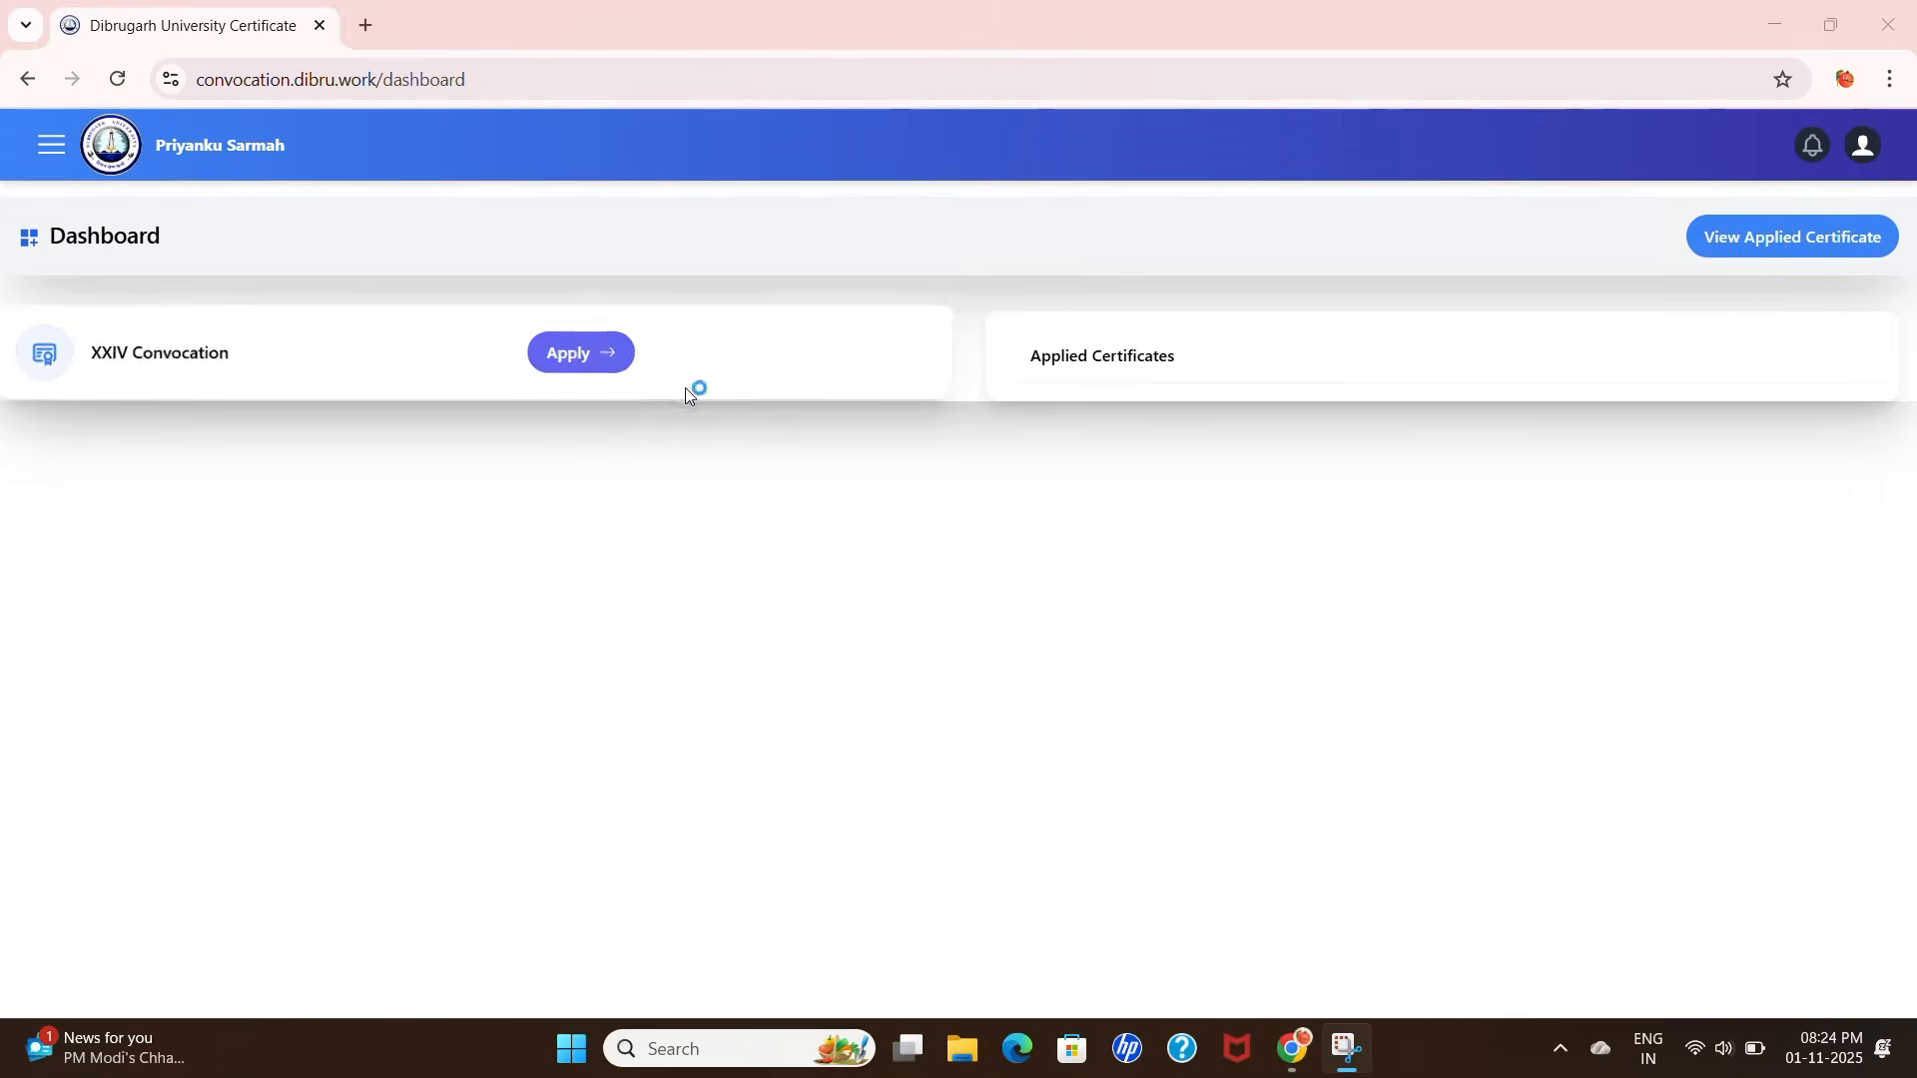
{"action": "left_click", "coordinate": [575, 371]}
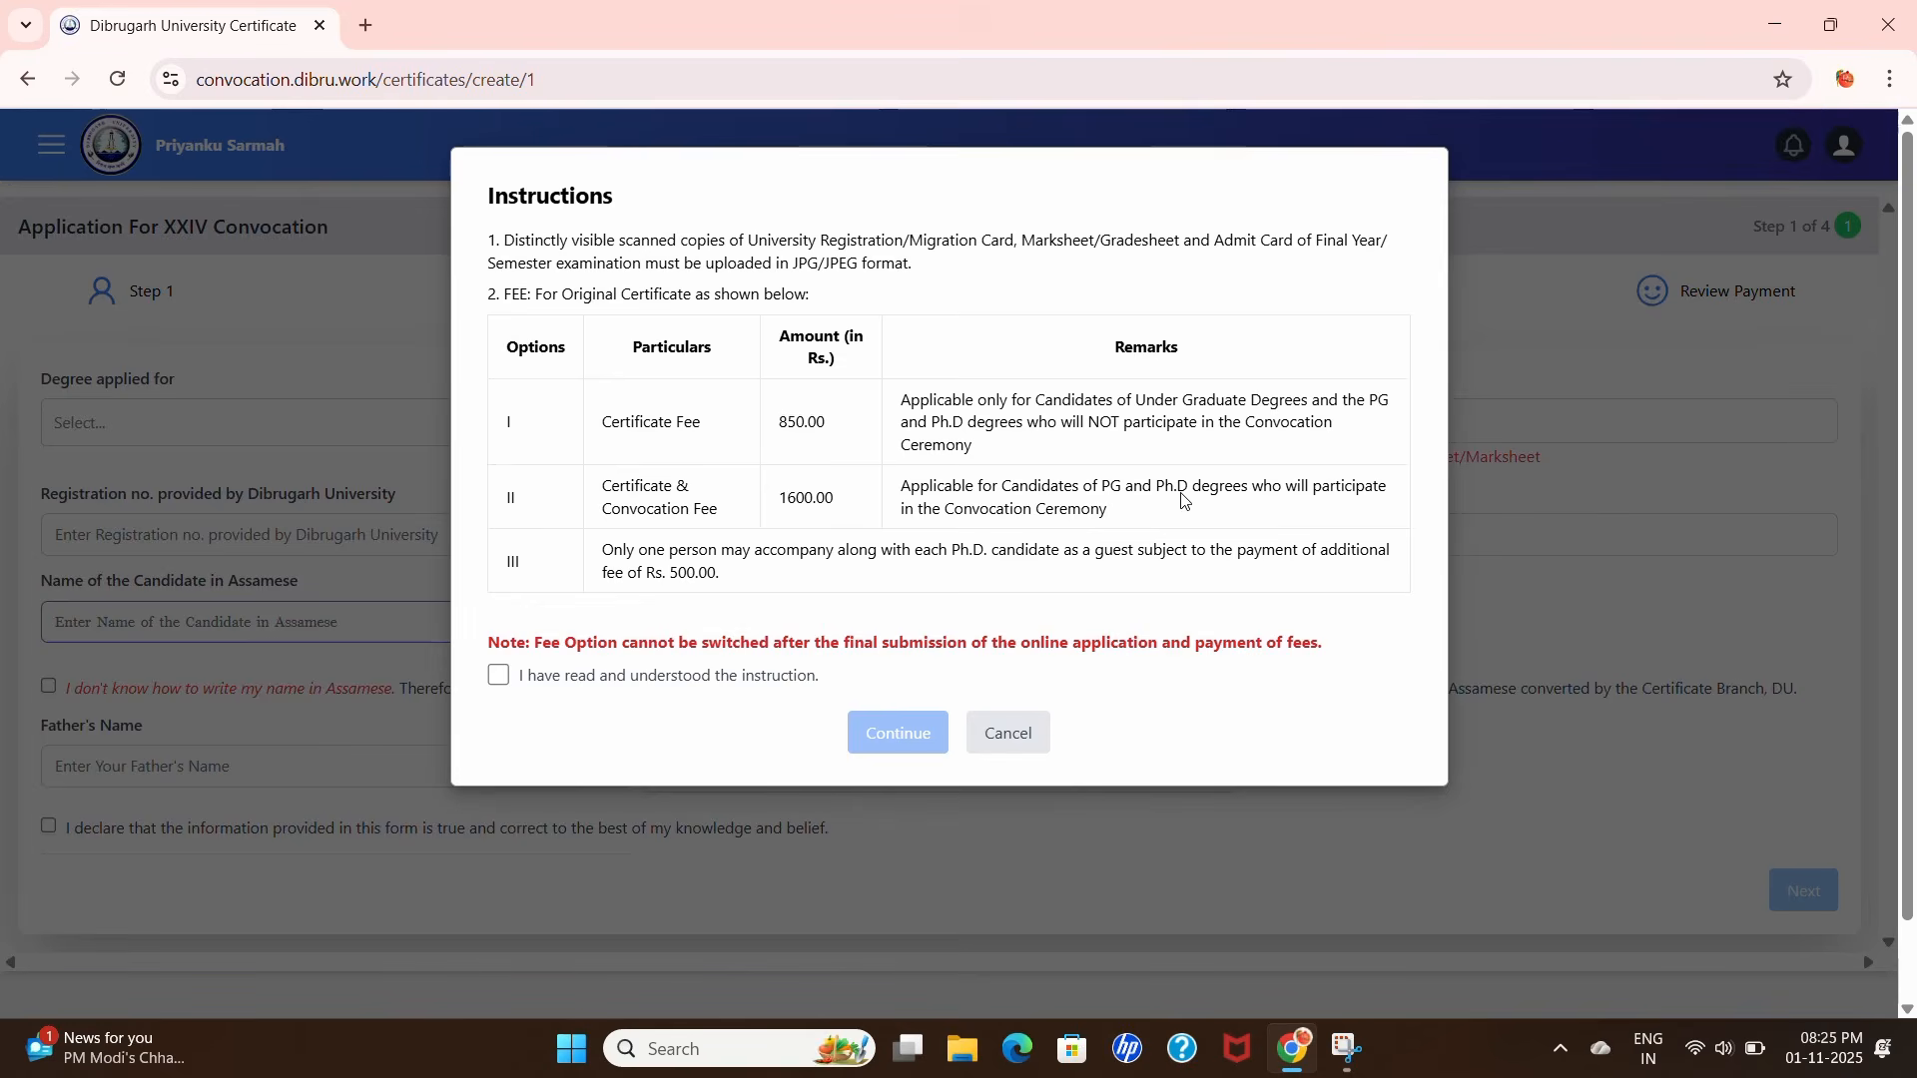
{"action": "left_click", "coordinate": [501, 676]}
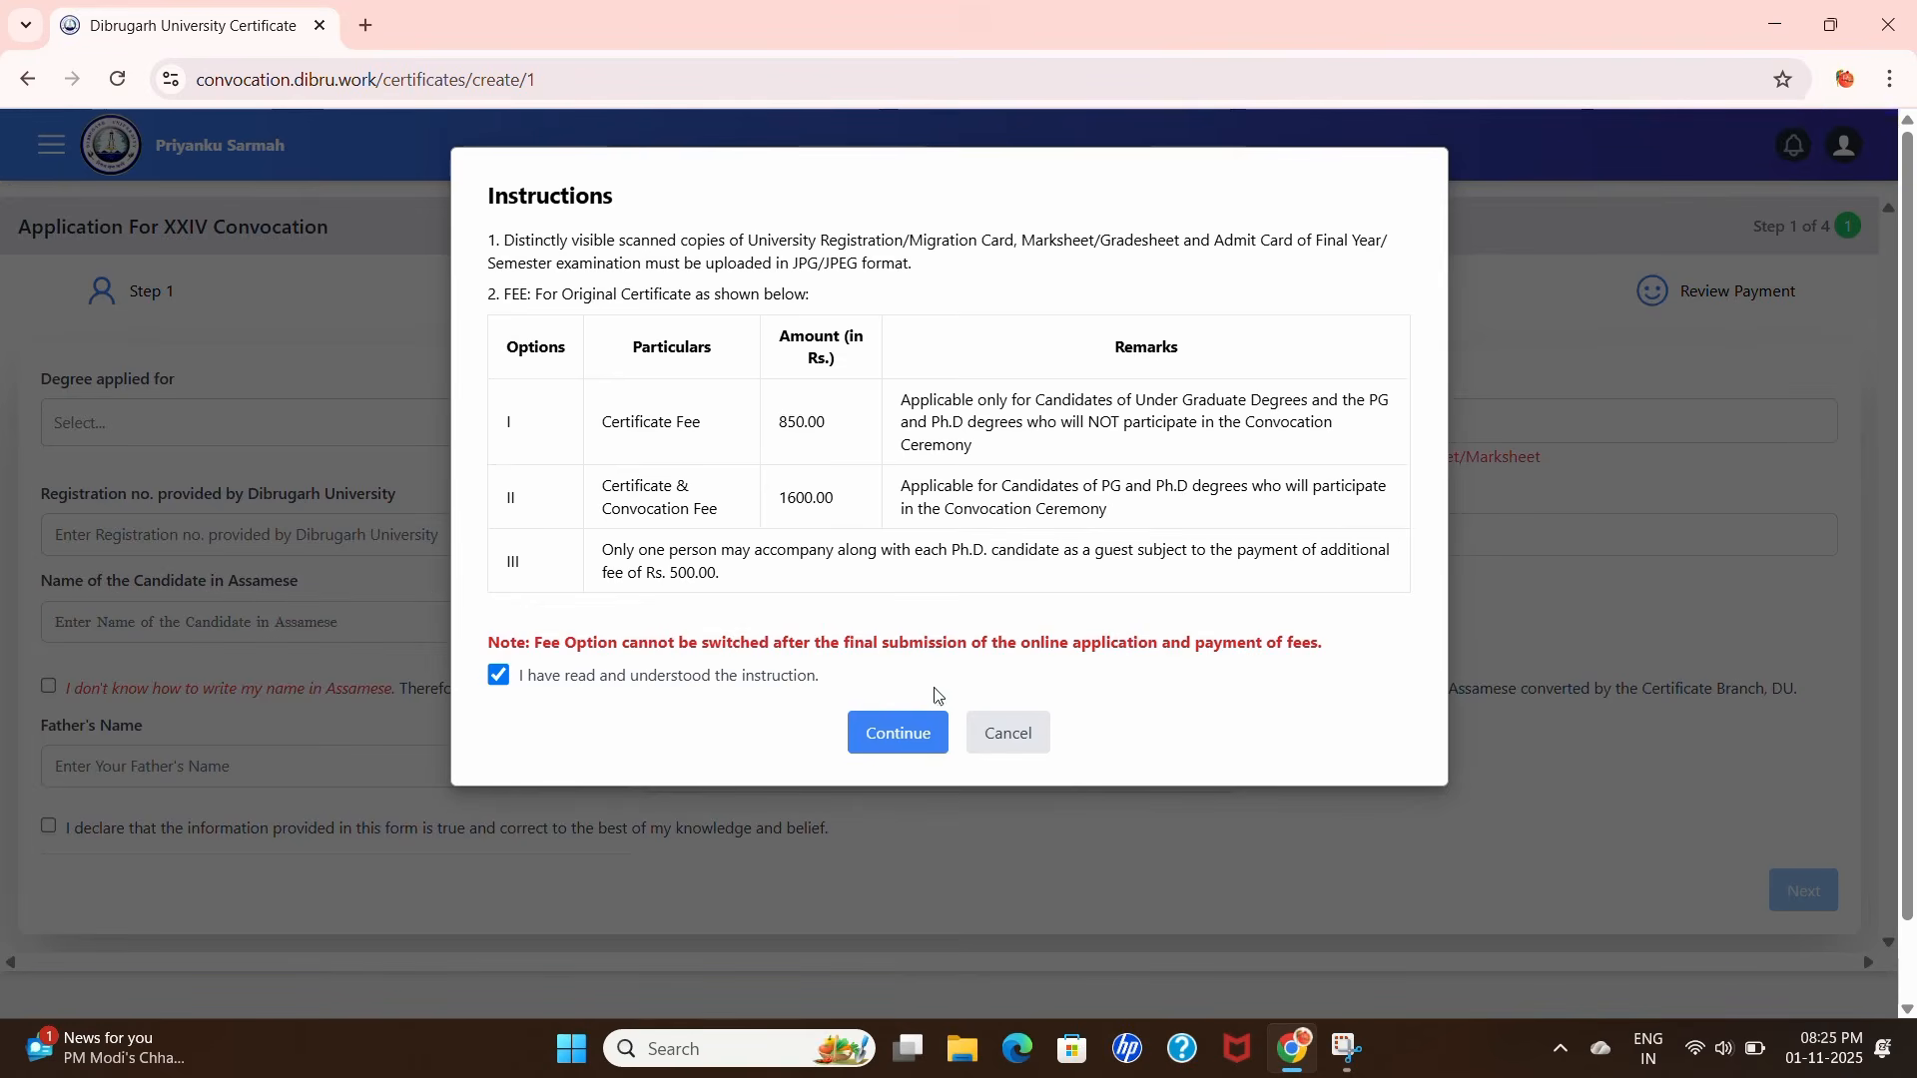
{"action": "left_click", "coordinate": [911, 732]}
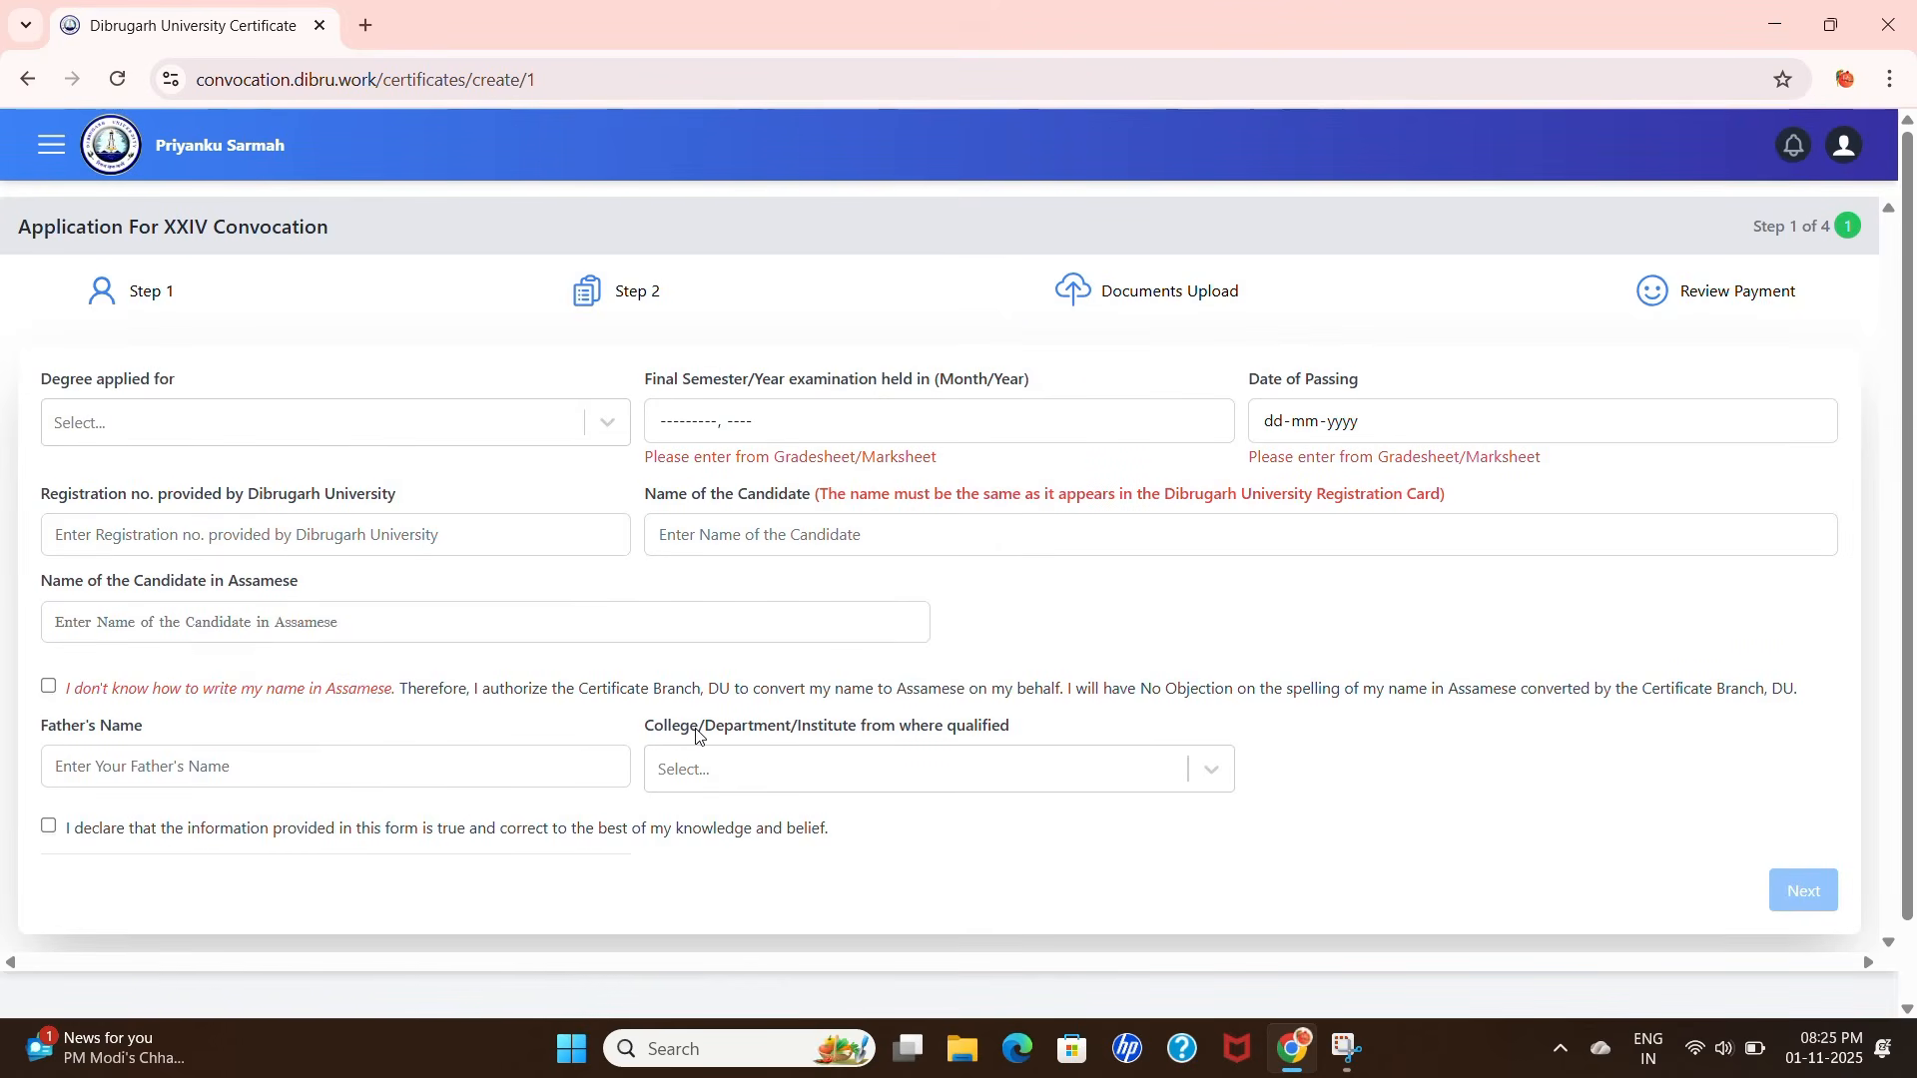
- Set the degree applied for to BSc
{"action": "left_click", "coordinate": [200, 407]}
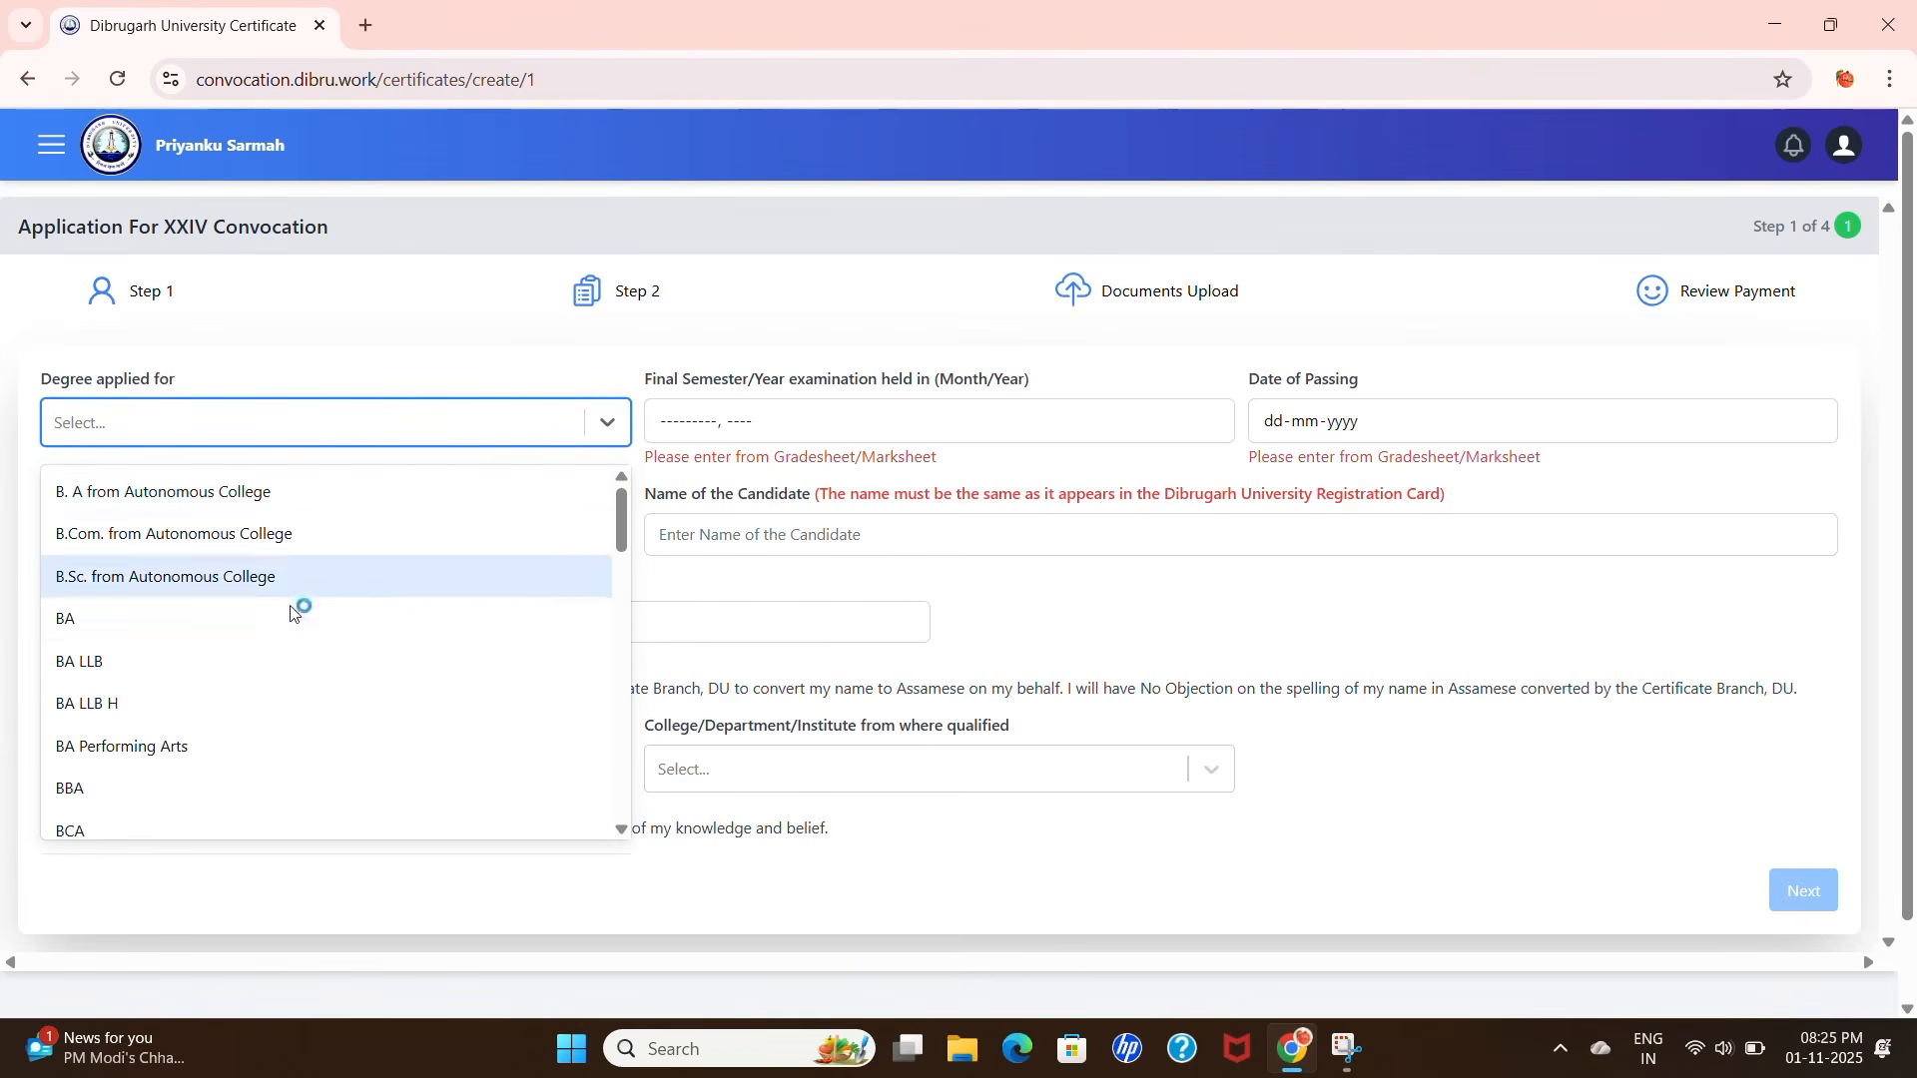
{"action": "scroll", "coordinate": [445, 573], "scroll_direction": "down", "scroll_amount": 1}
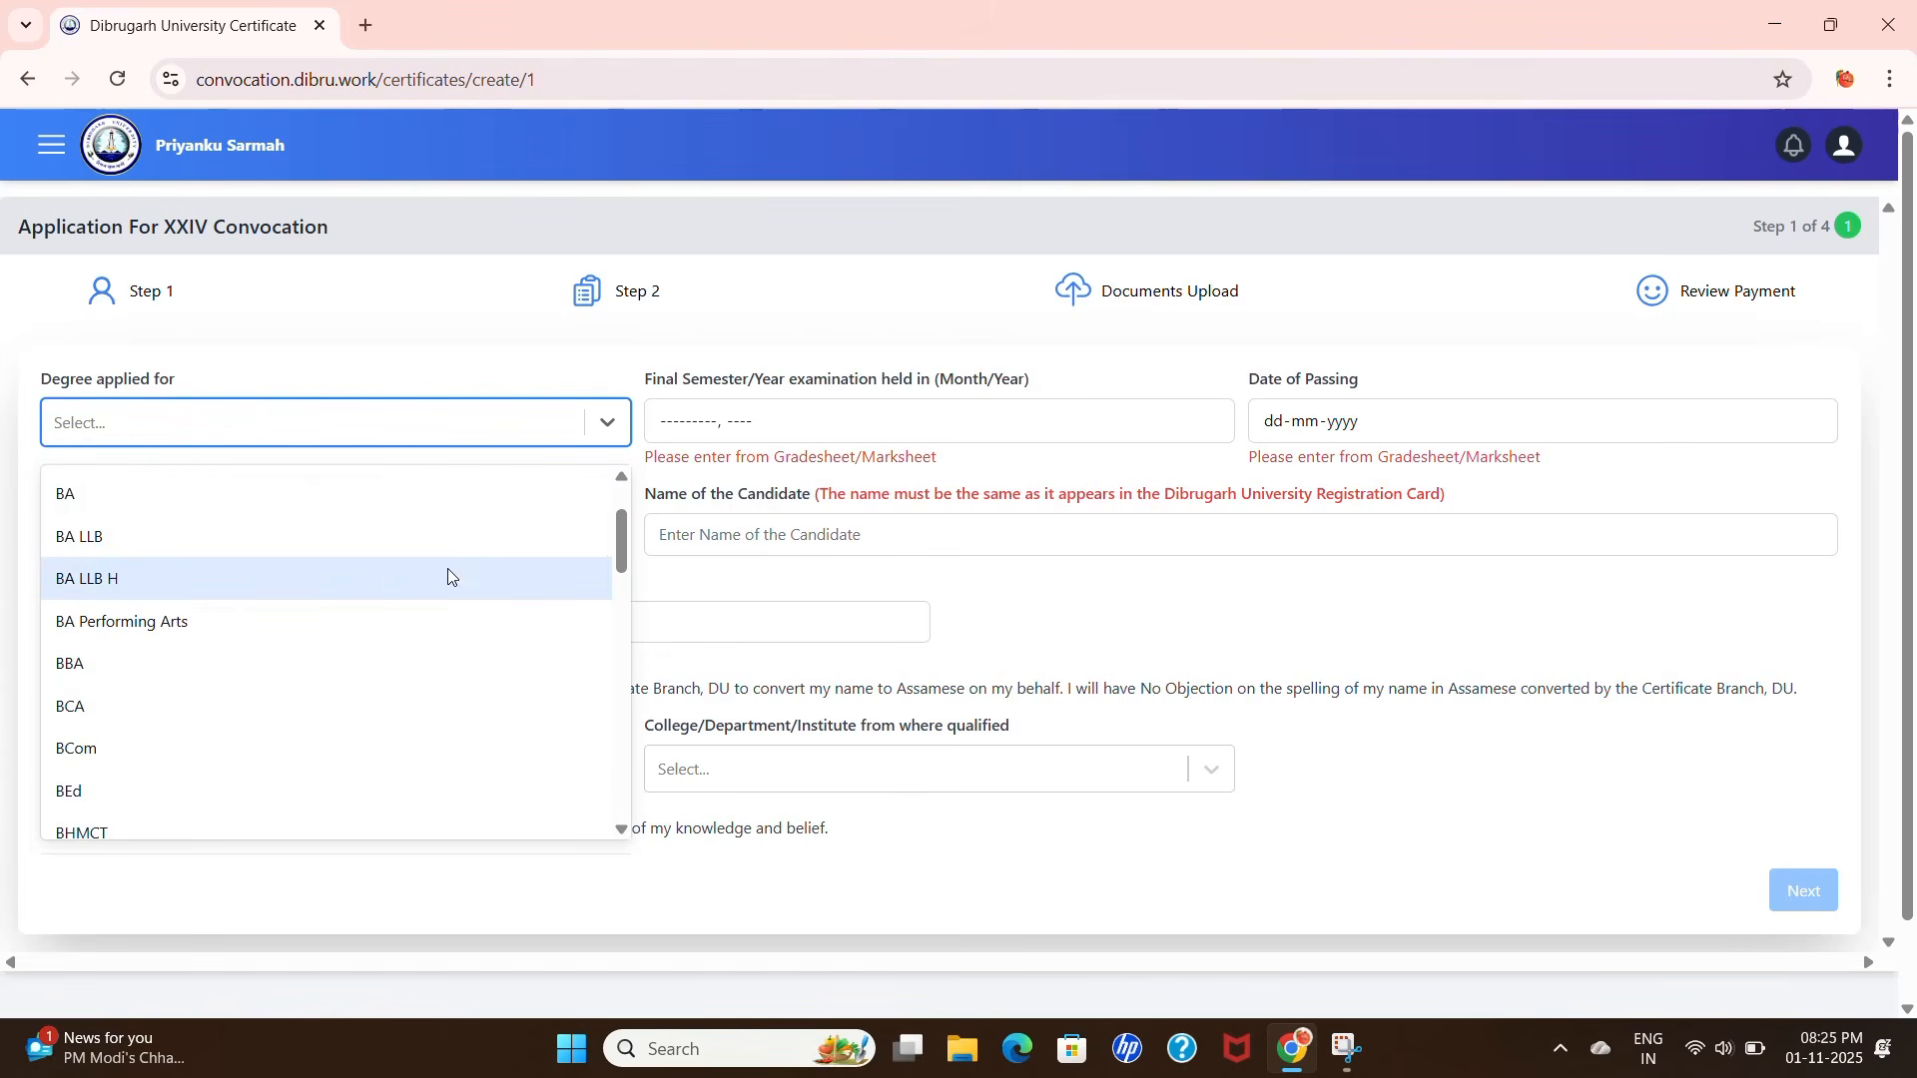
{"action": "scroll", "coordinate": [366, 596], "scroll_direction": "down", "scroll_amount": 3}
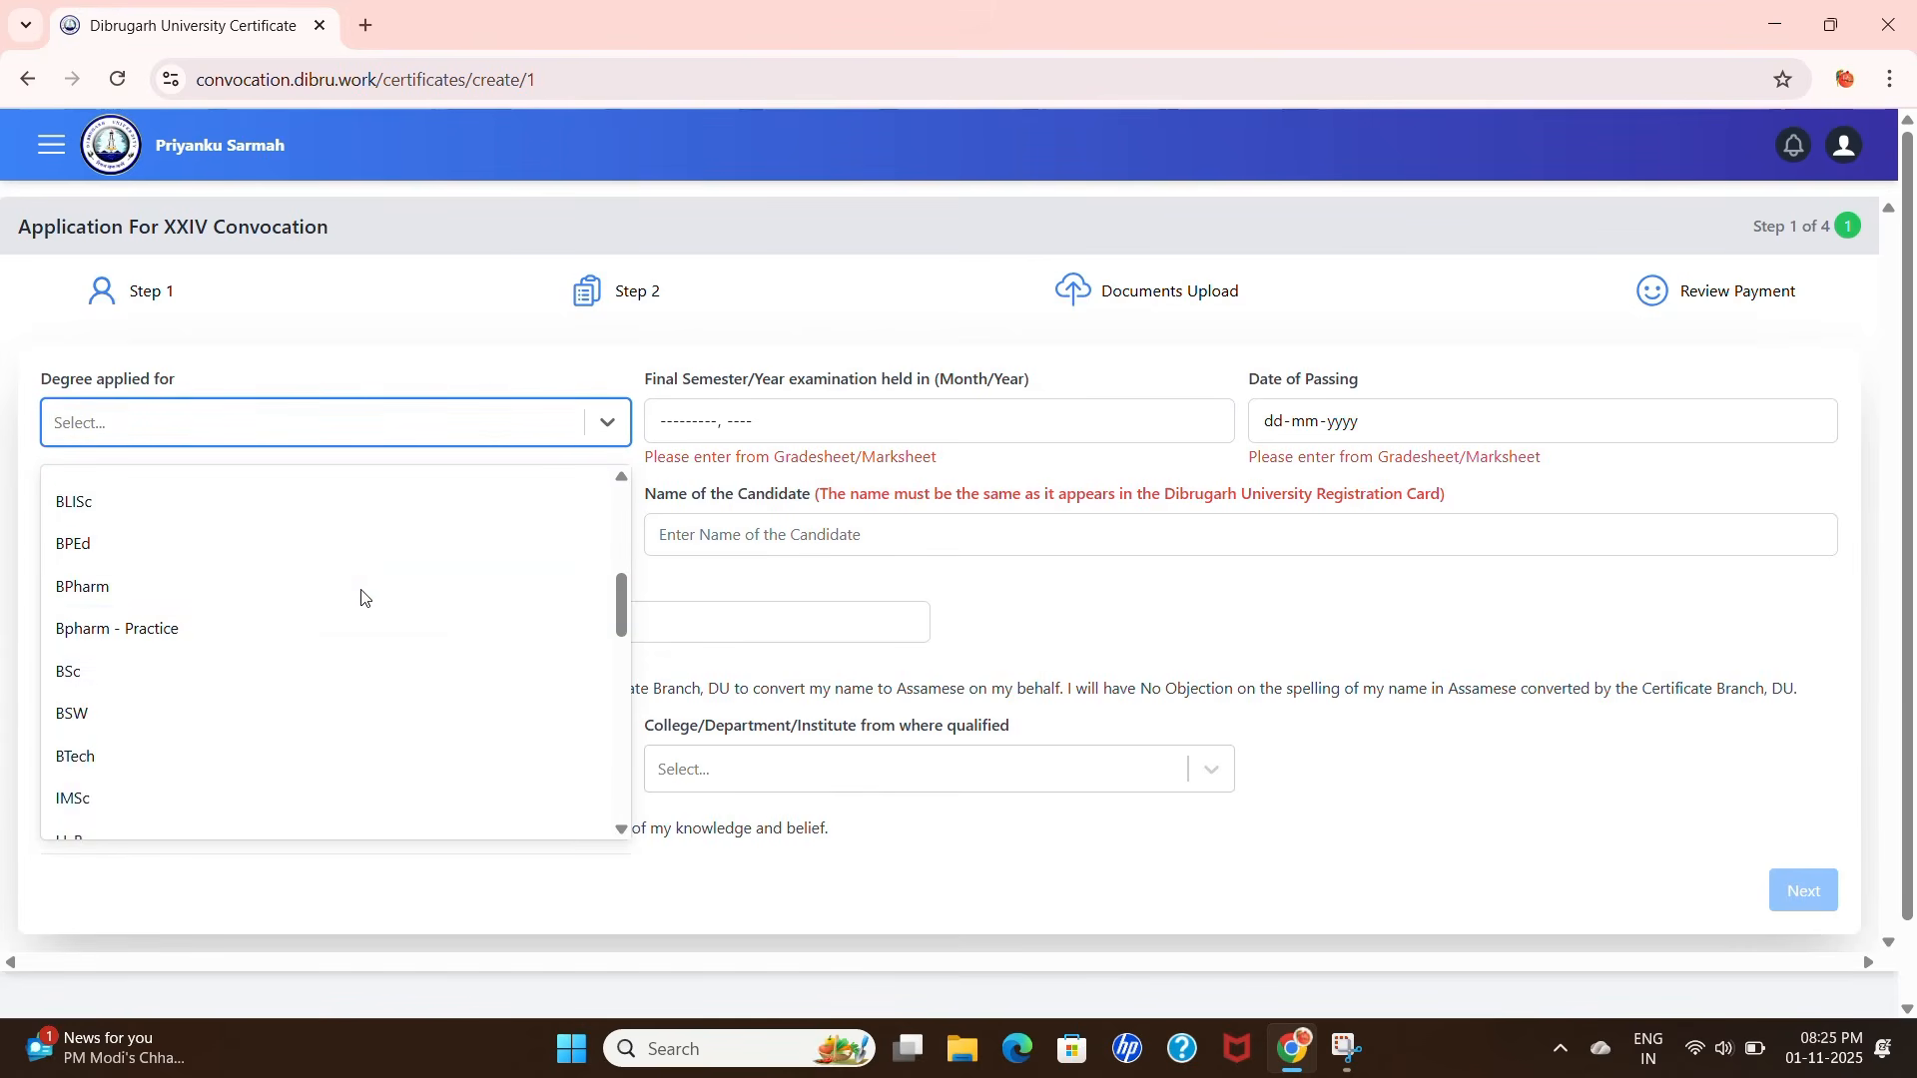
{"action": "left_click", "coordinate": [146, 673]}
- Look through the other undergraduate and postgraduate options for the degree applied for, keeping BSc selected
{"action": "left_click", "coordinate": [460, 424]}
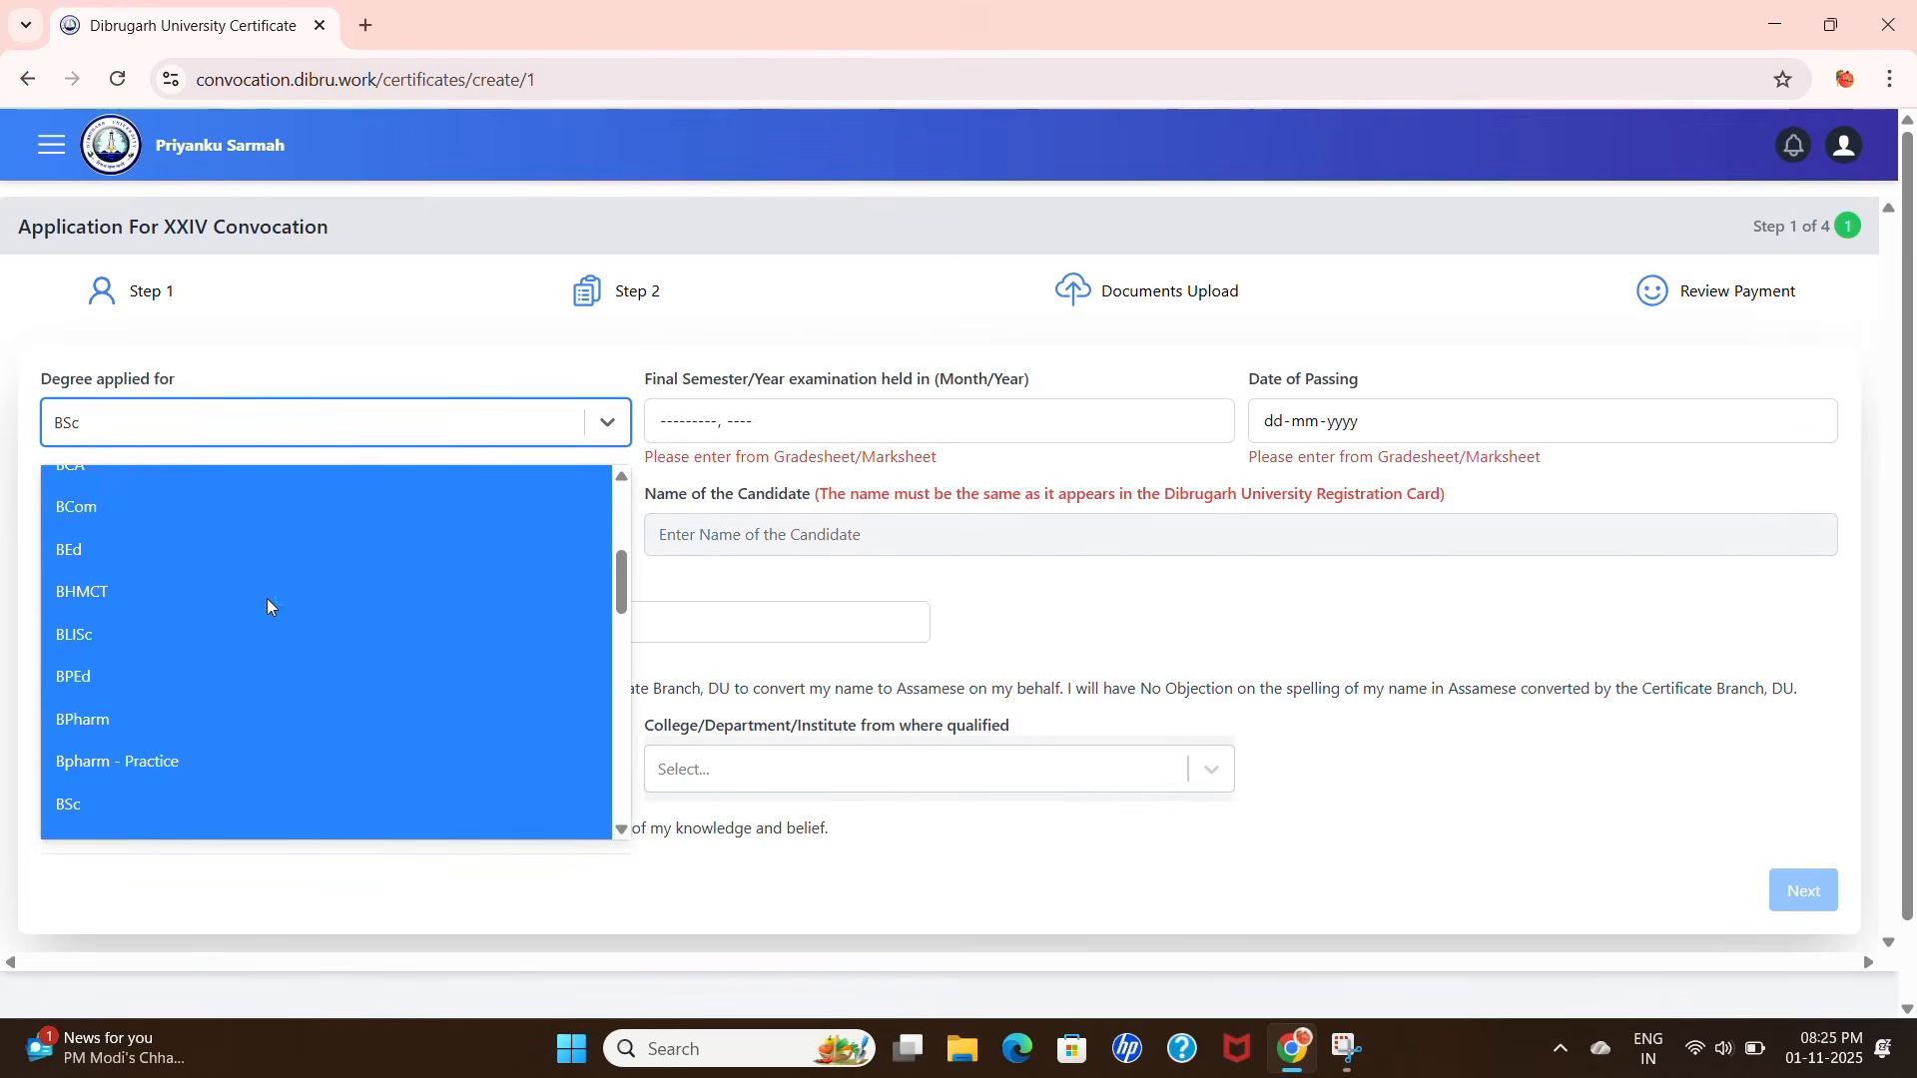
{"action": "scroll", "coordinate": [270, 595], "scroll_direction": "down", "scroll_amount": 4}
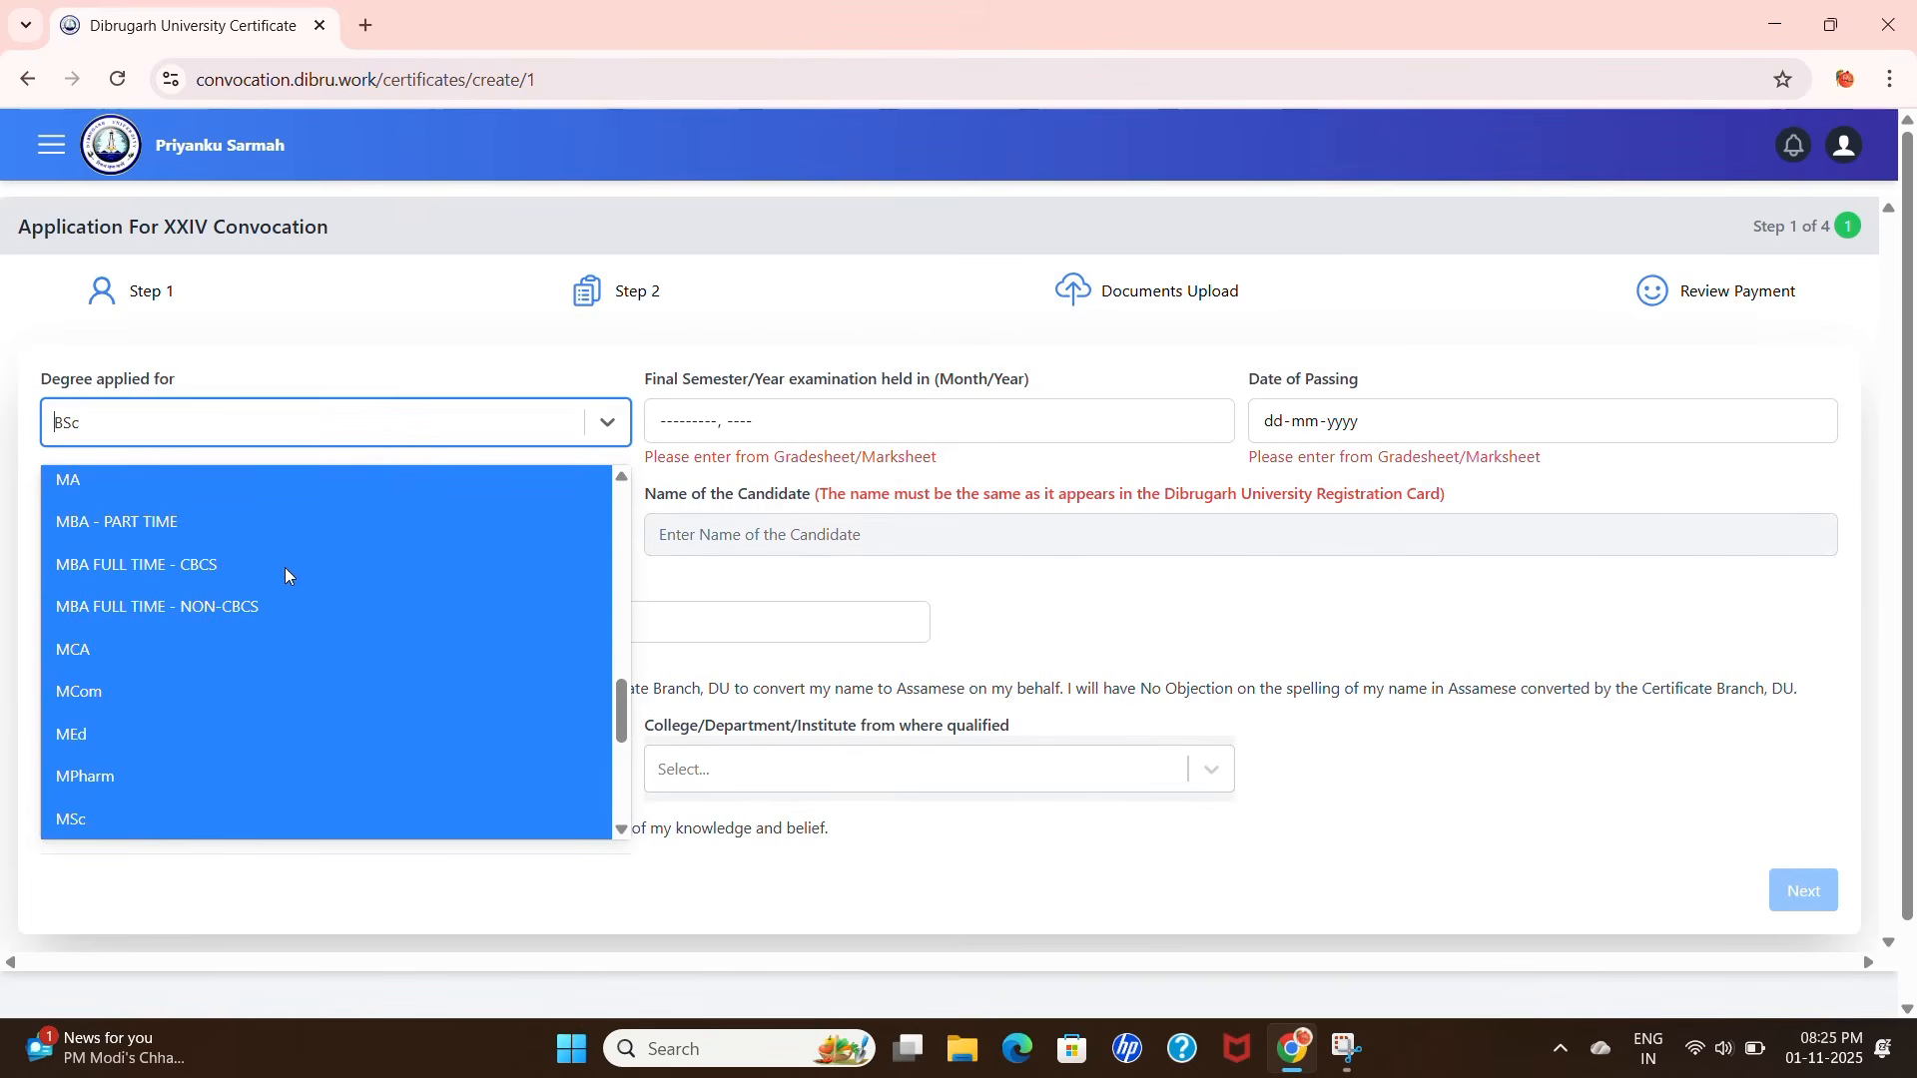
{"action": "scroll", "coordinate": [271, 591], "scroll_direction": "up", "scroll_amount": 3}
{"action": "scroll", "coordinate": [276, 577], "scroll_direction": "down", "scroll_amount": 5}
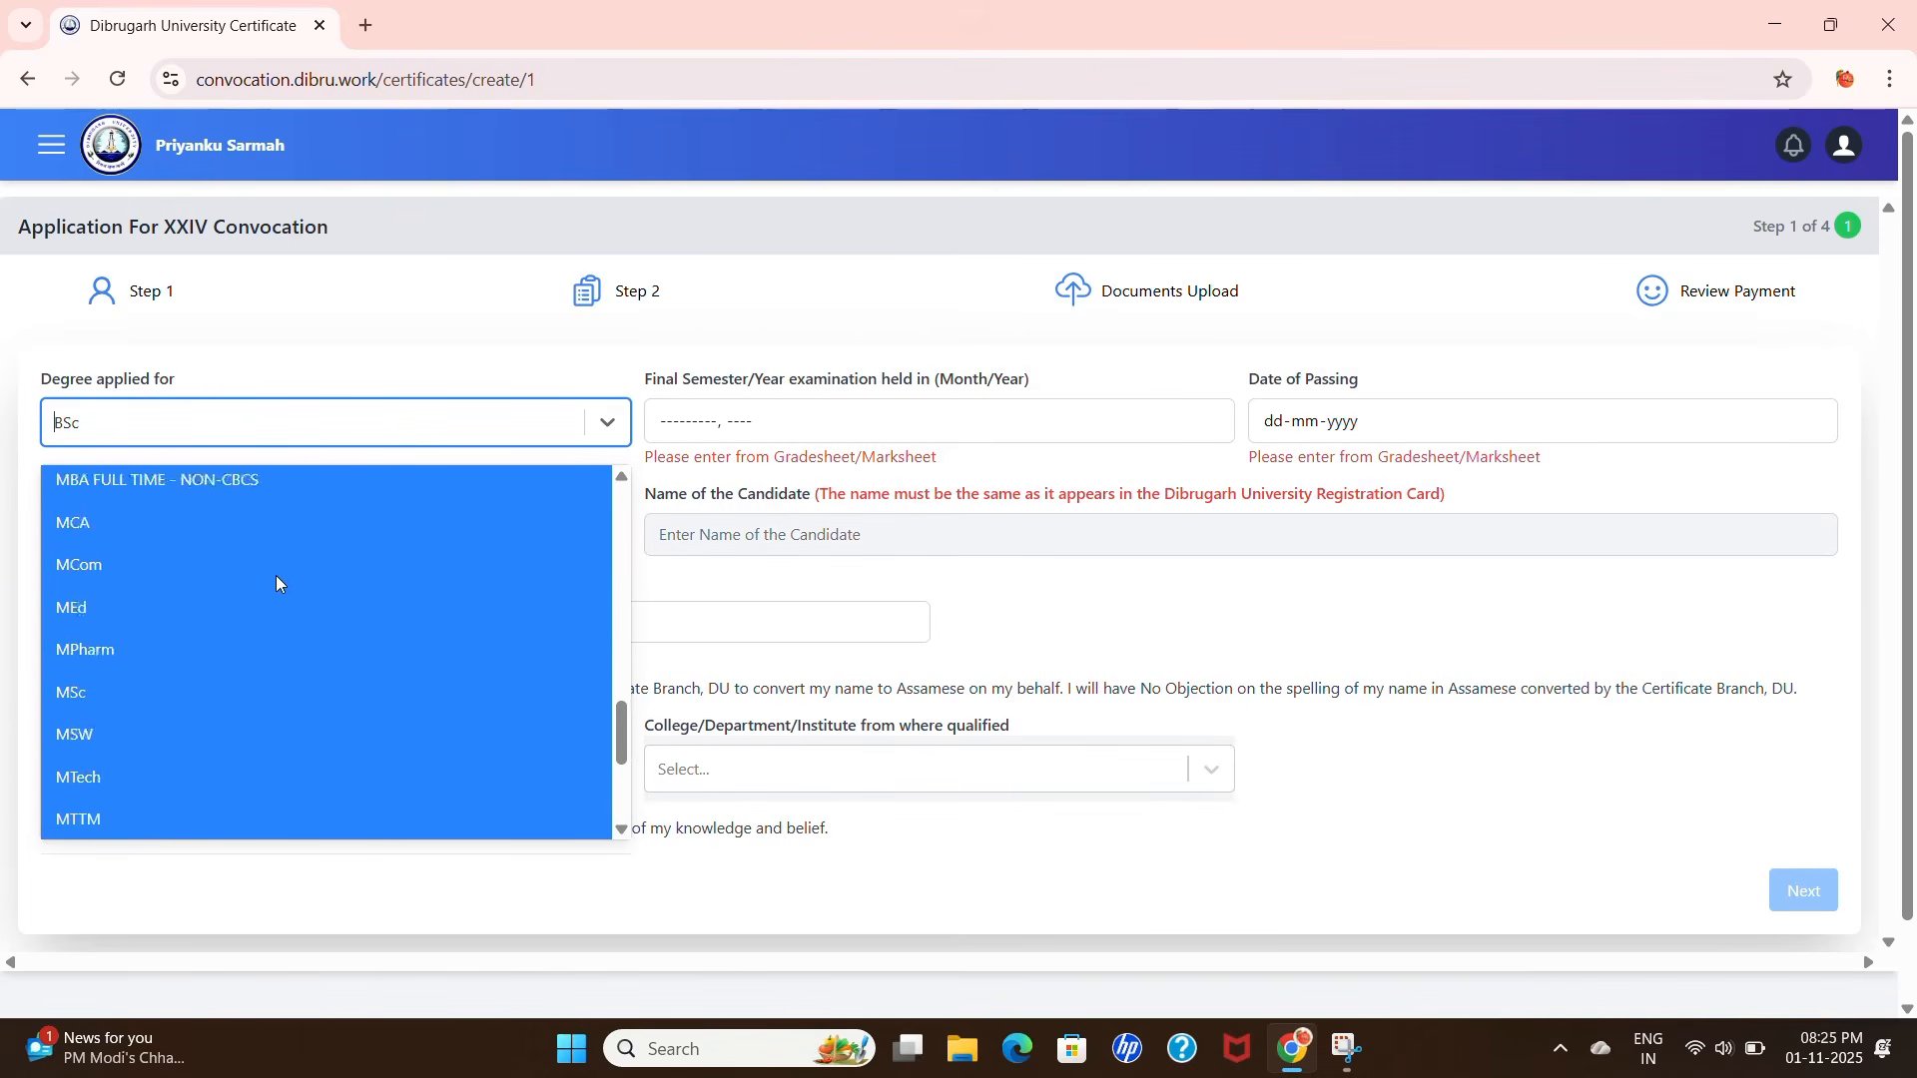
{"action": "scroll", "coordinate": [276, 573], "scroll_direction": "down", "scroll_amount": 3}
{"action": "scroll", "coordinate": [277, 571], "scroll_direction": "up", "scroll_amount": 5}
{"action": "scroll", "coordinate": [278, 571], "scroll_direction": "down", "scroll_amount": 5}
{"action": "scroll", "coordinate": [278, 571], "scroll_direction": "up", "scroll_amount": 5}
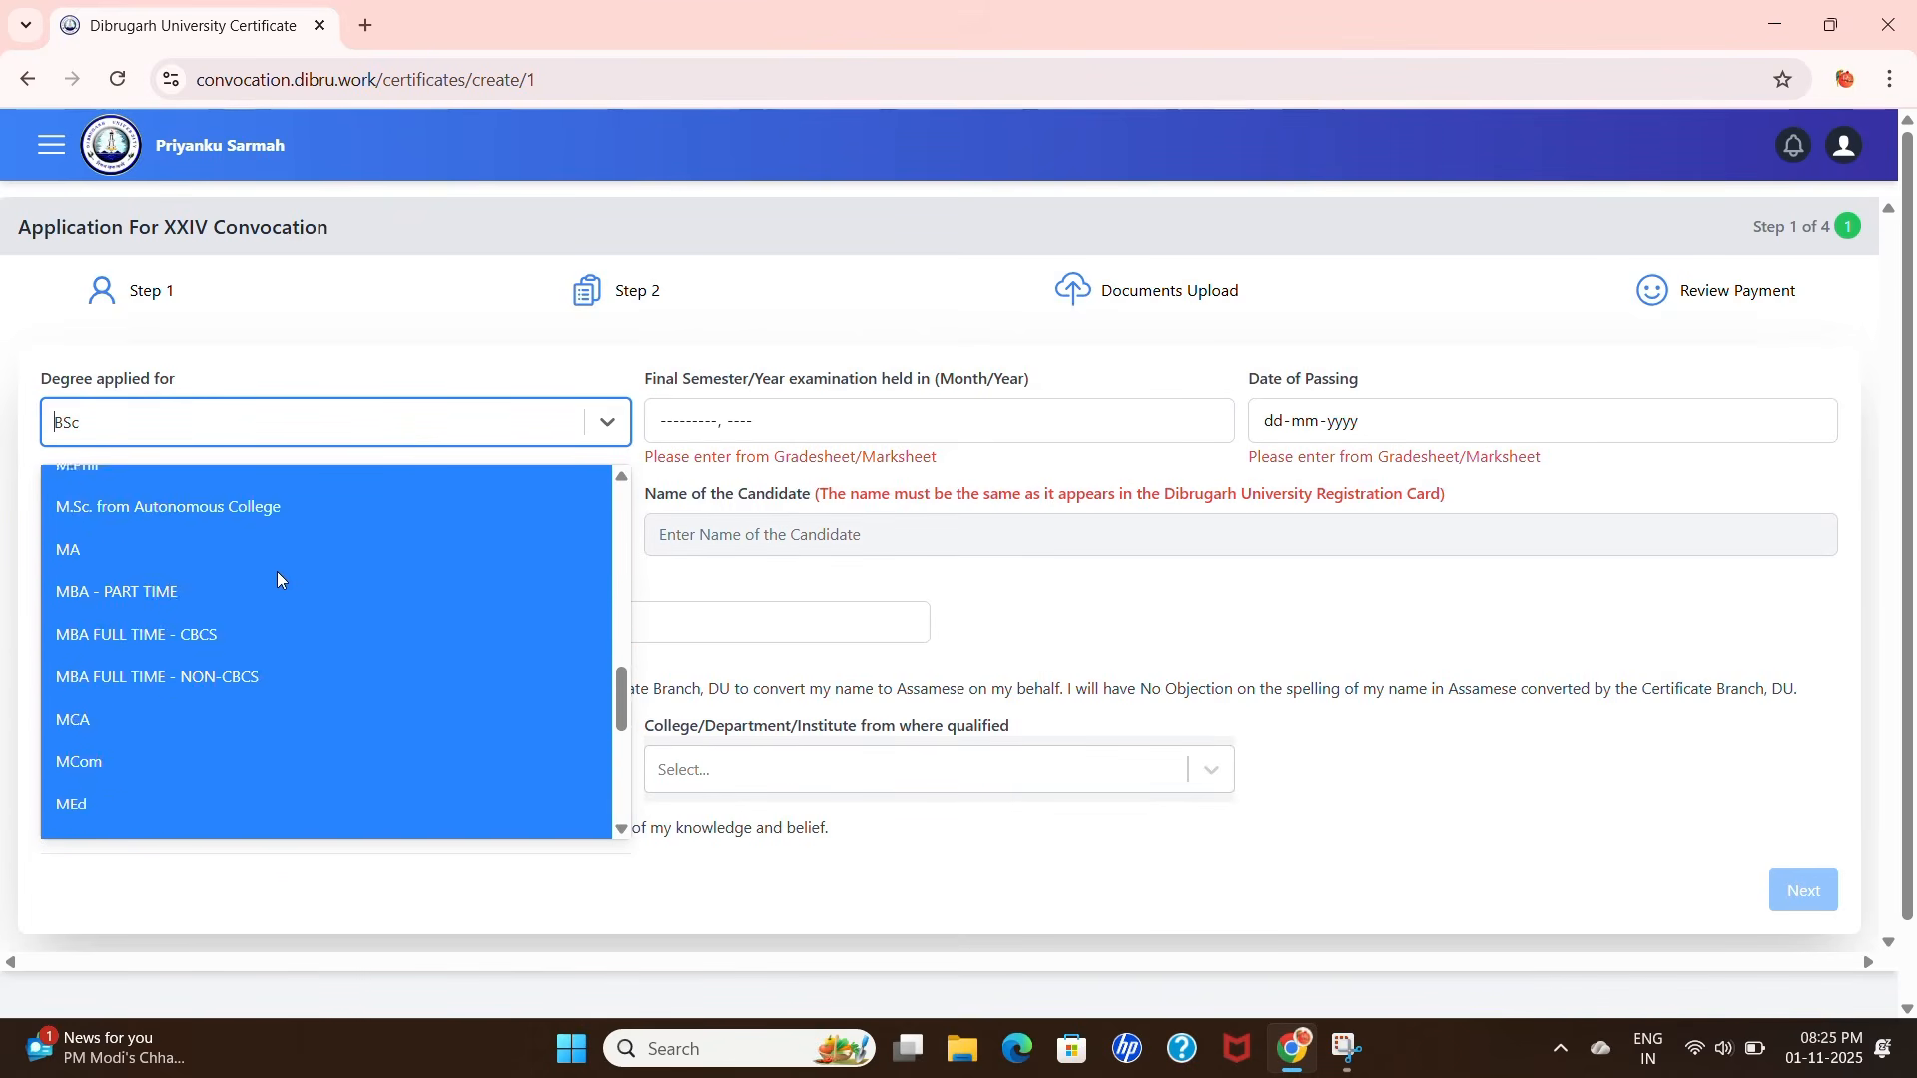
{"action": "scroll", "coordinate": [278, 571], "scroll_direction": "up", "scroll_amount": 4}
{"action": "left_click", "coordinate": [184, 502]}
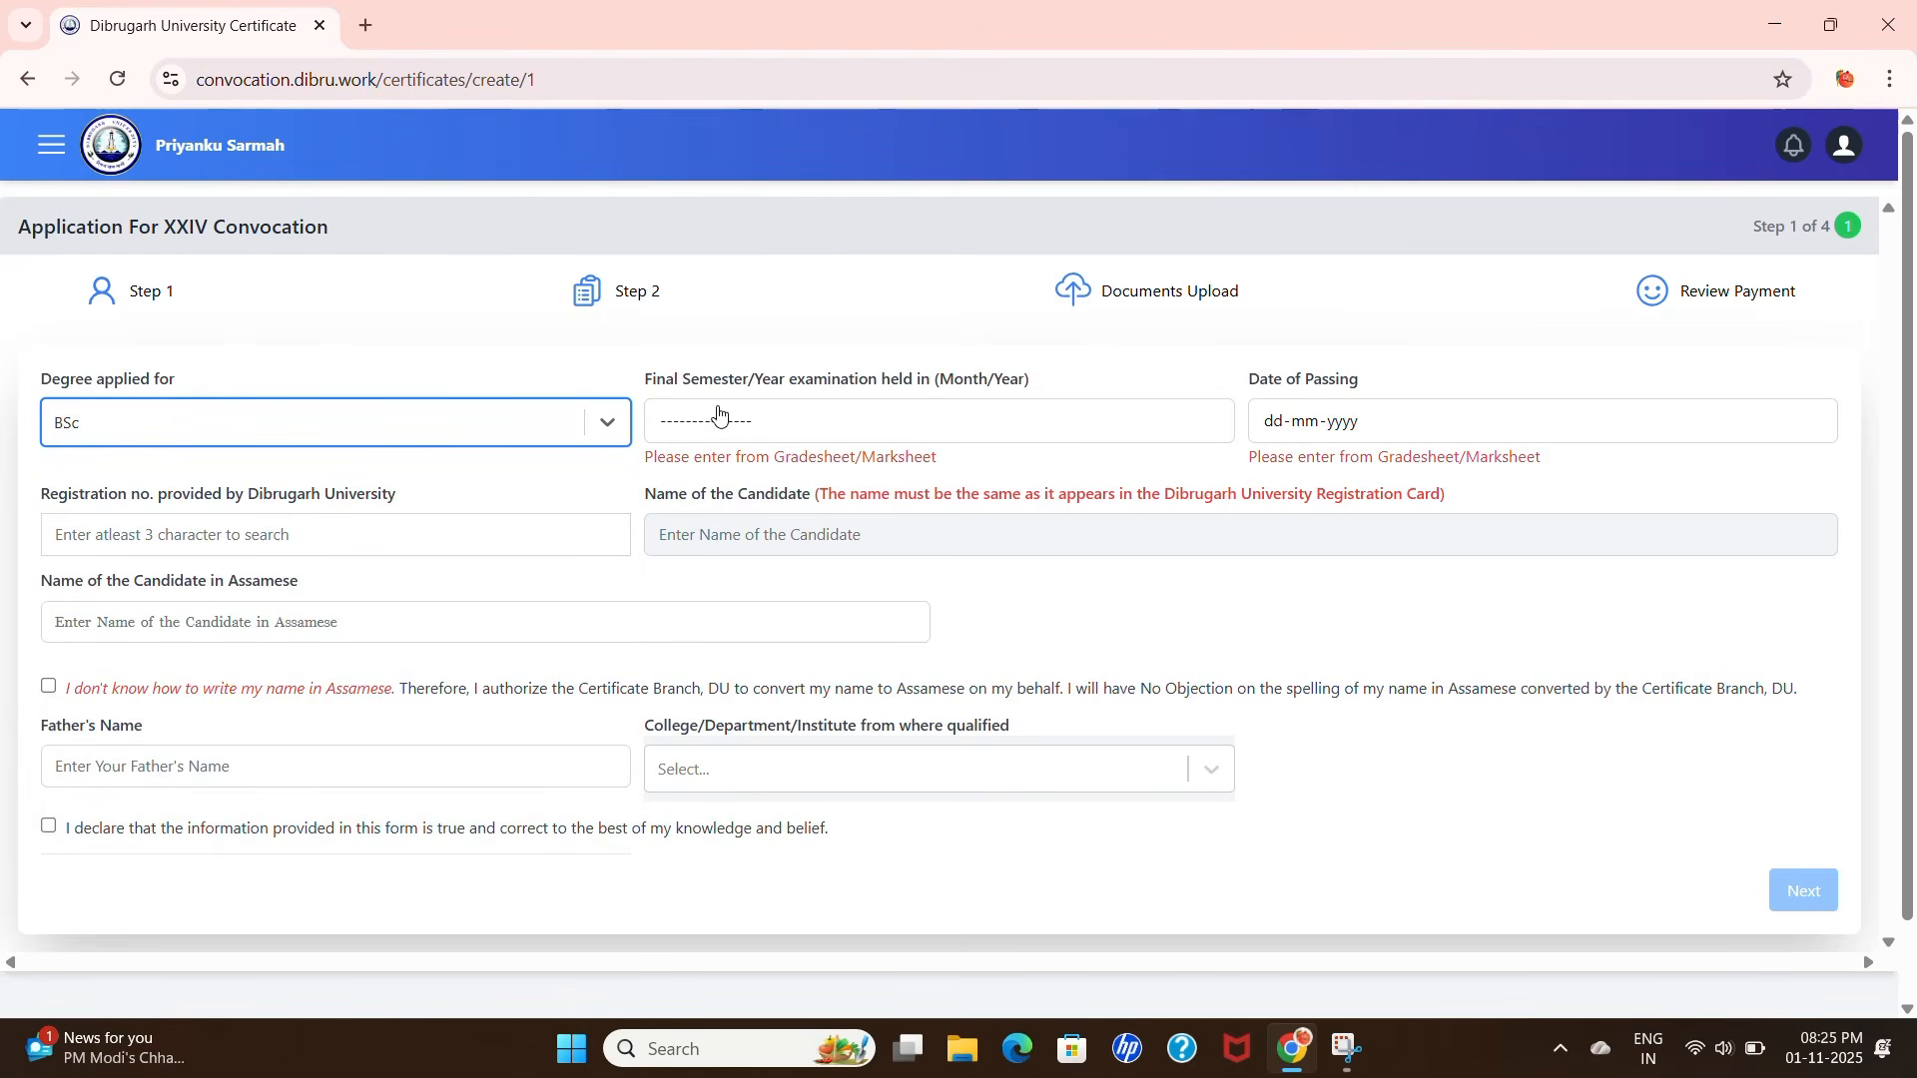
- Set the final semester examination month to August 2025 and the date of passing to 12-08-2025
{"action": "left_click", "coordinate": [844, 419]}
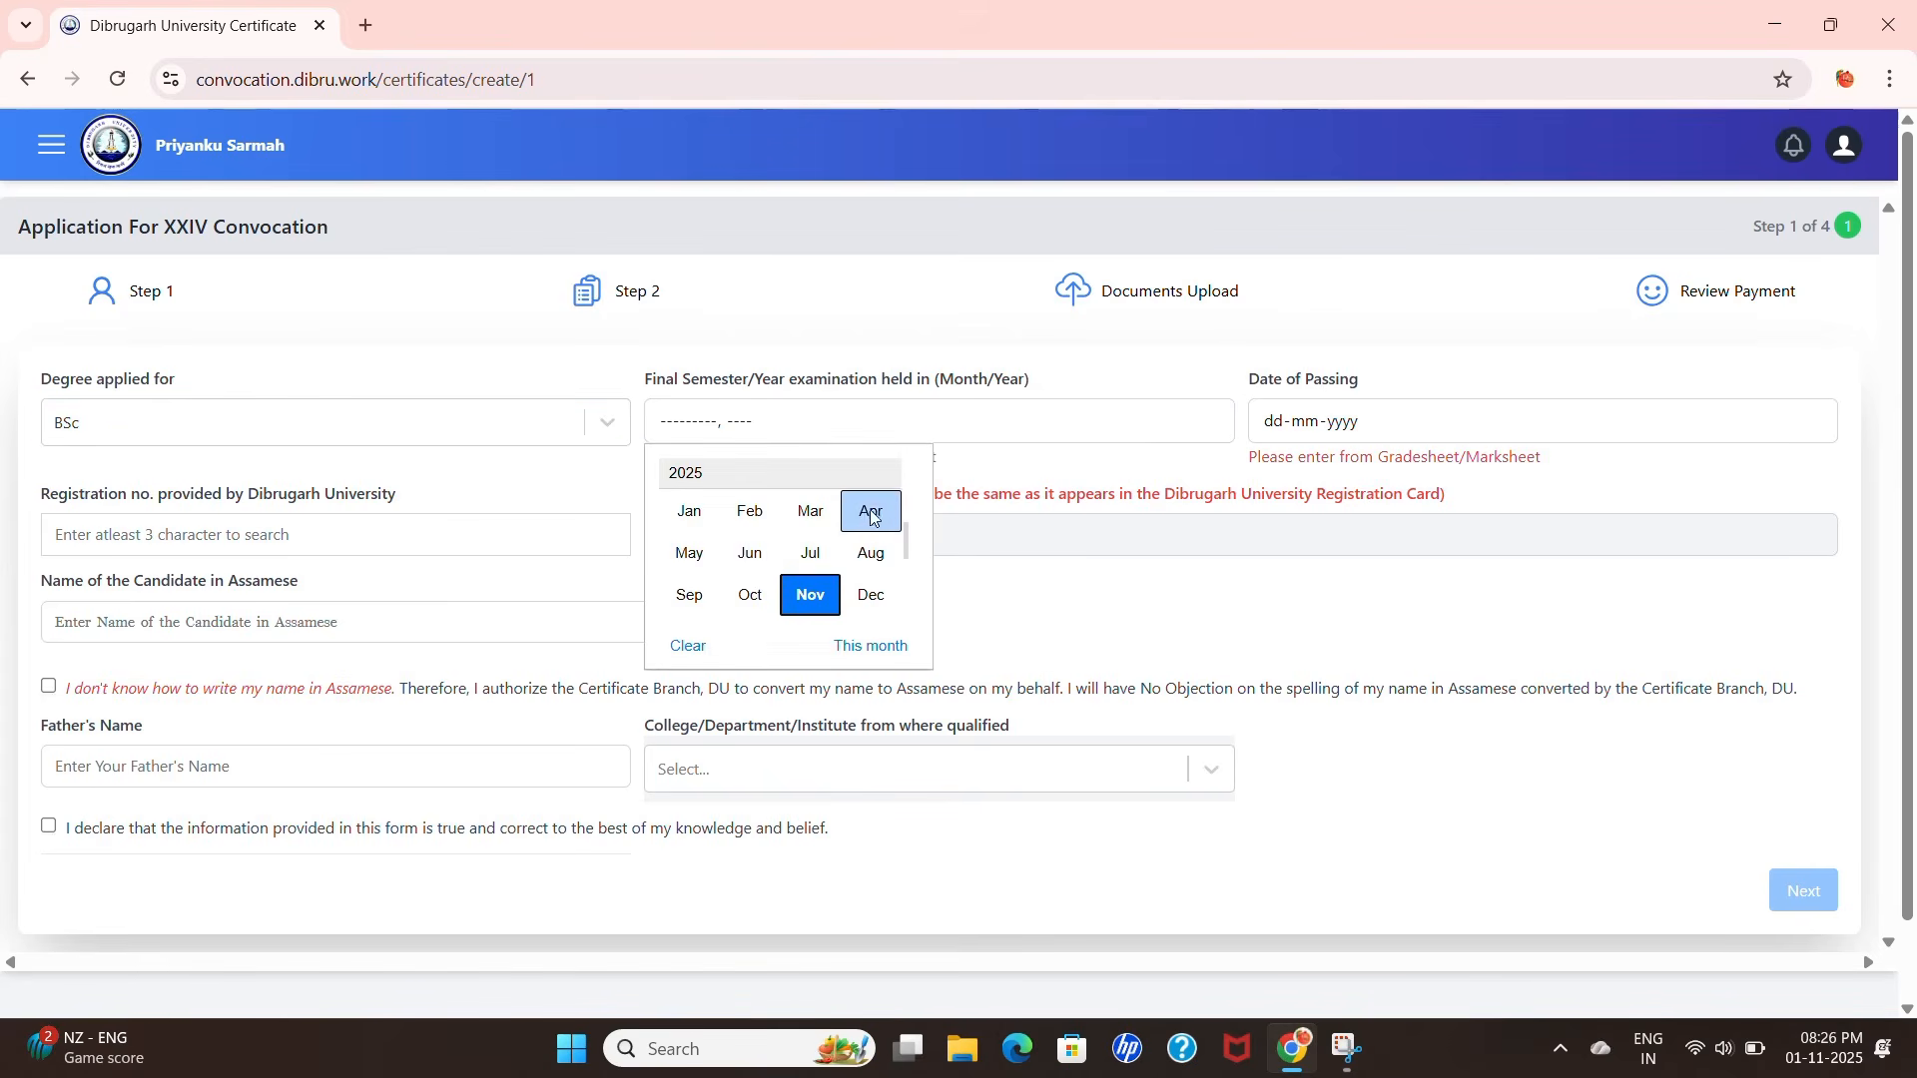
{"action": "left_click", "coordinate": [870, 552]}
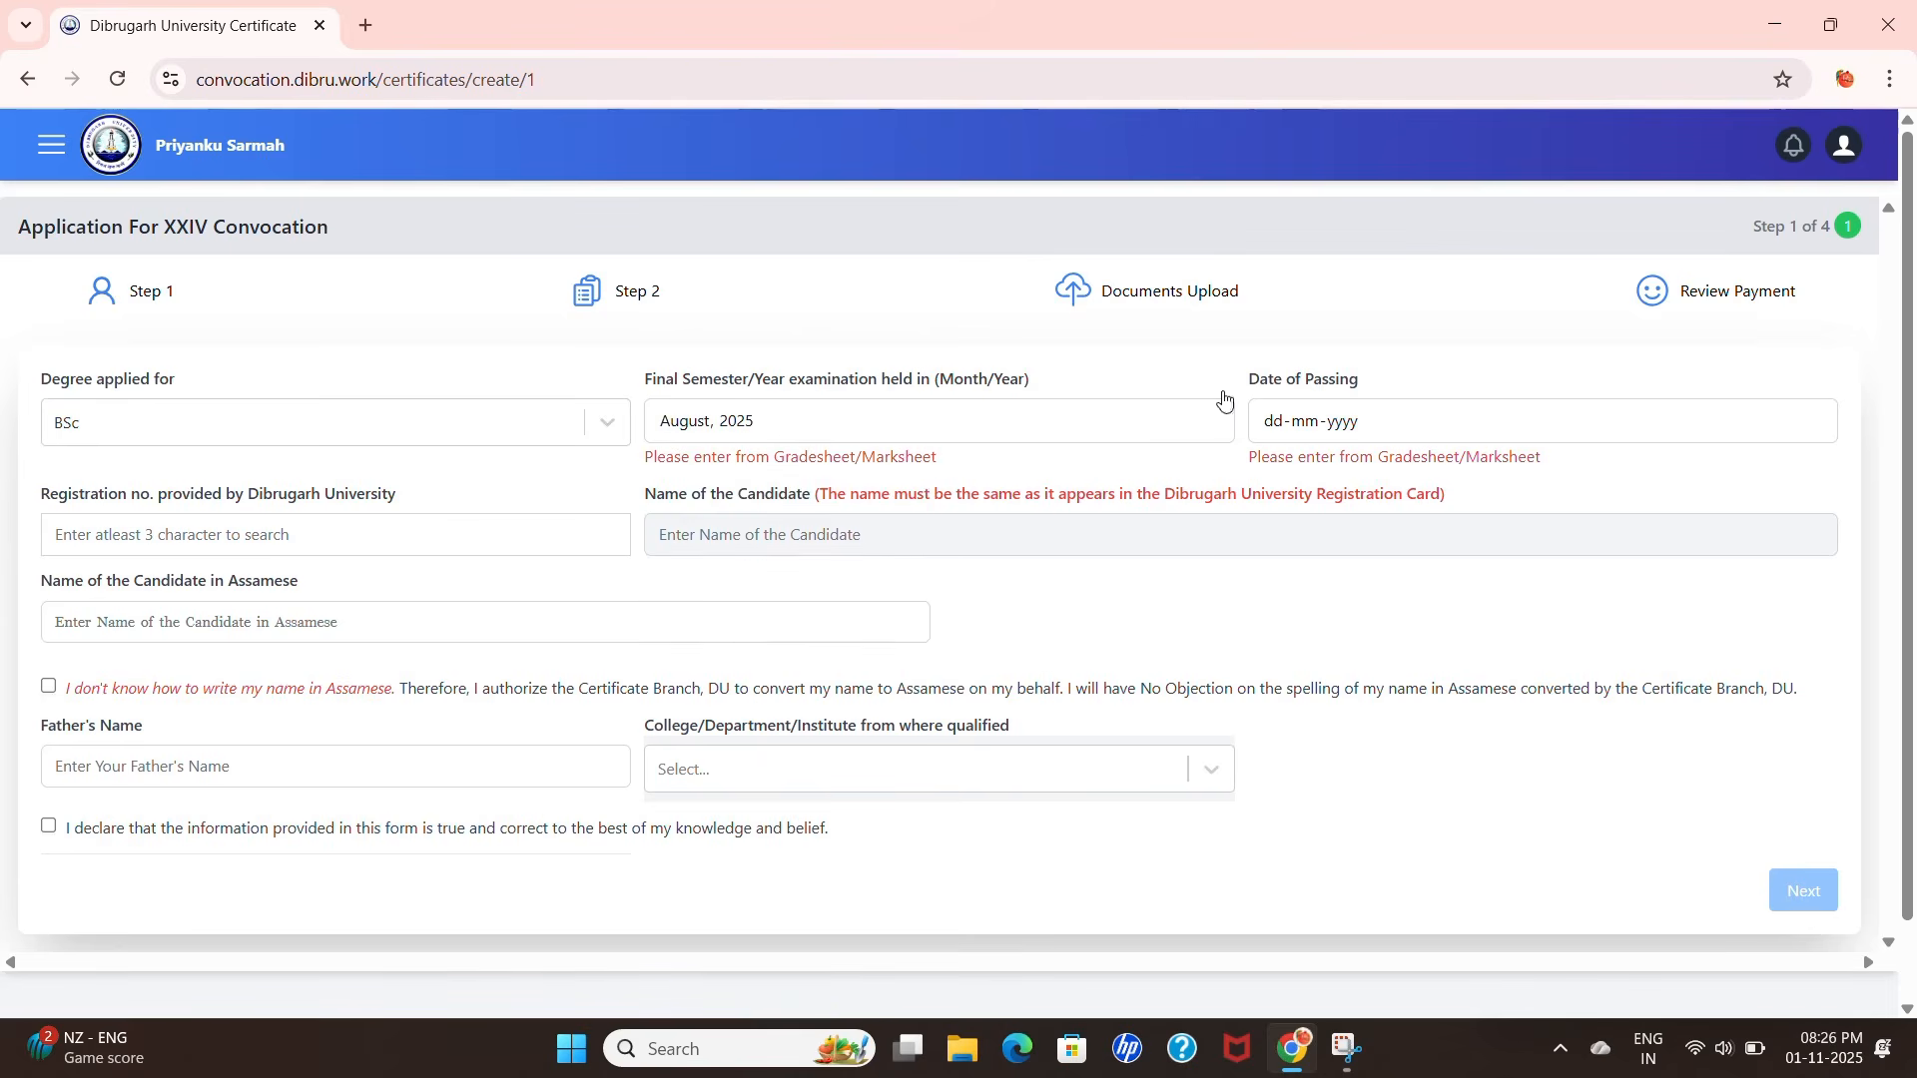
{"action": "left_click", "coordinate": [1383, 413]}
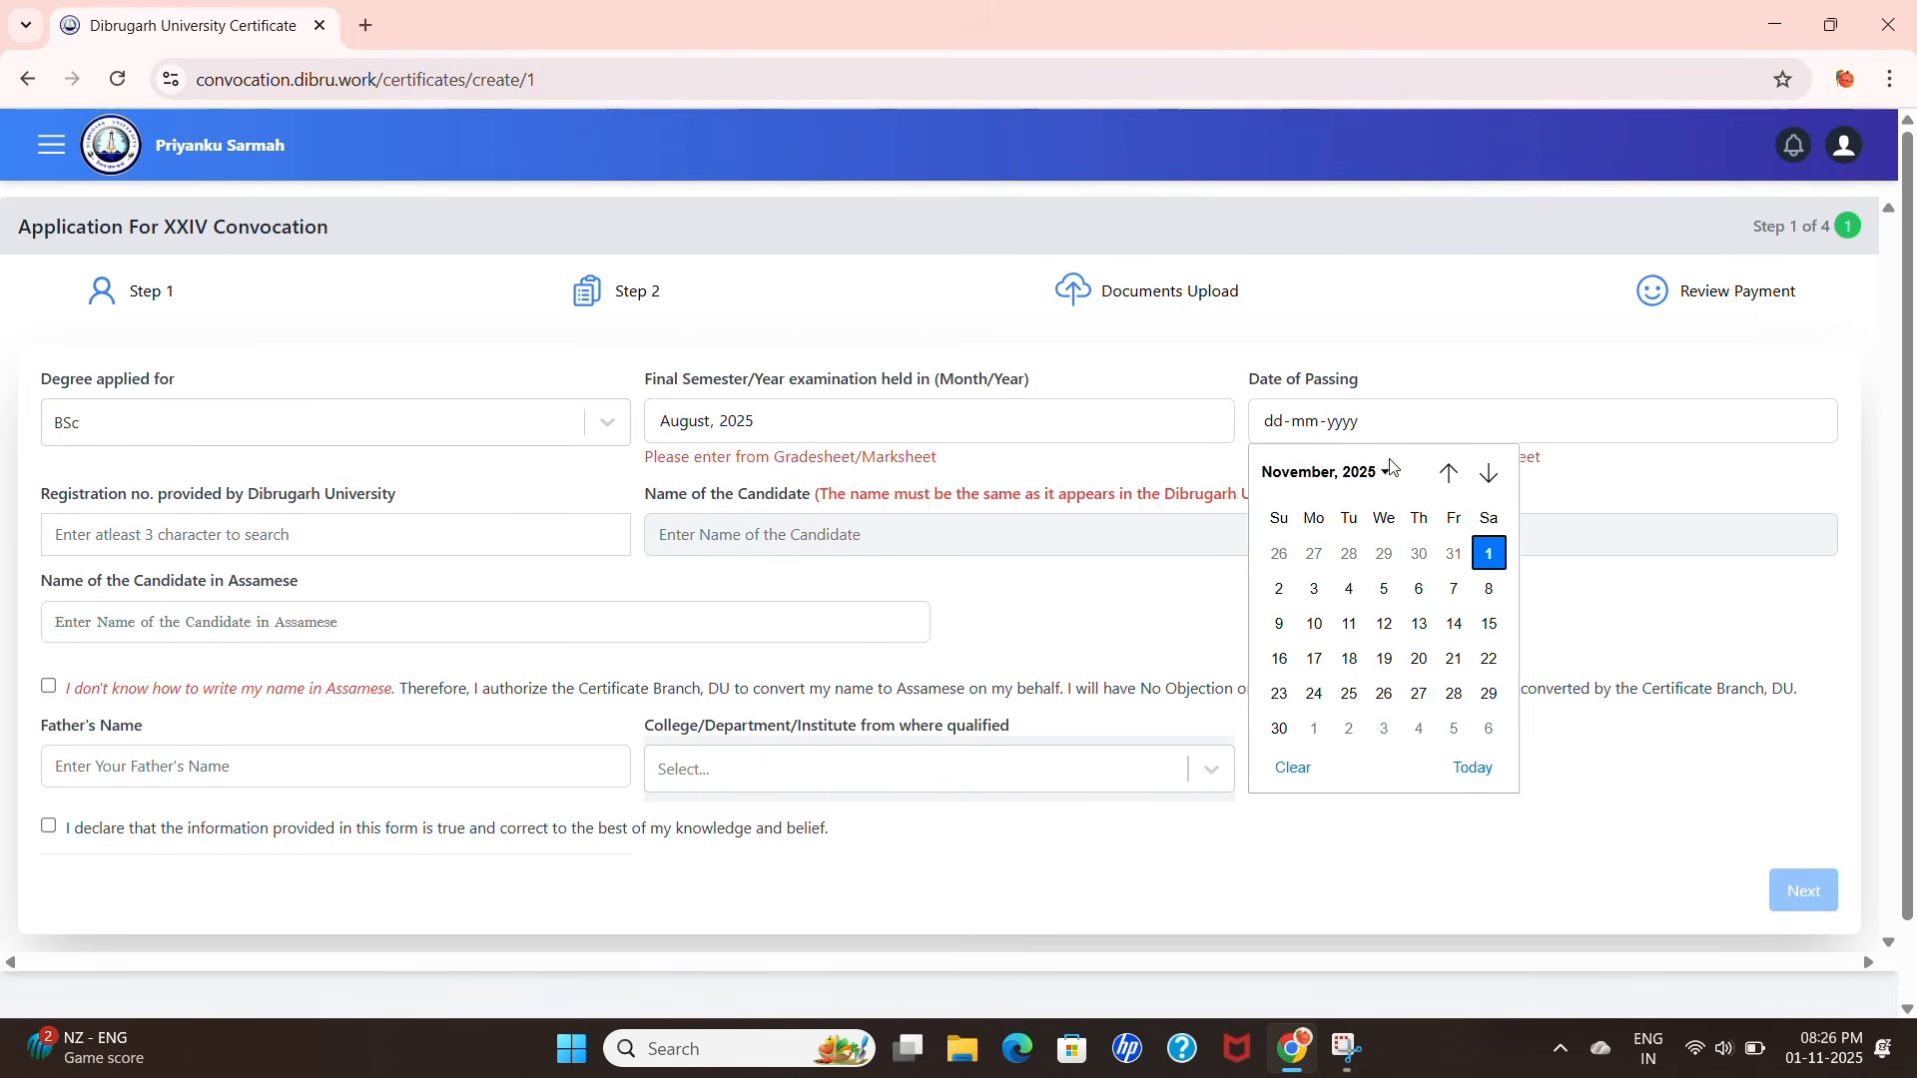
{"action": "left_click", "coordinate": [1294, 477]}
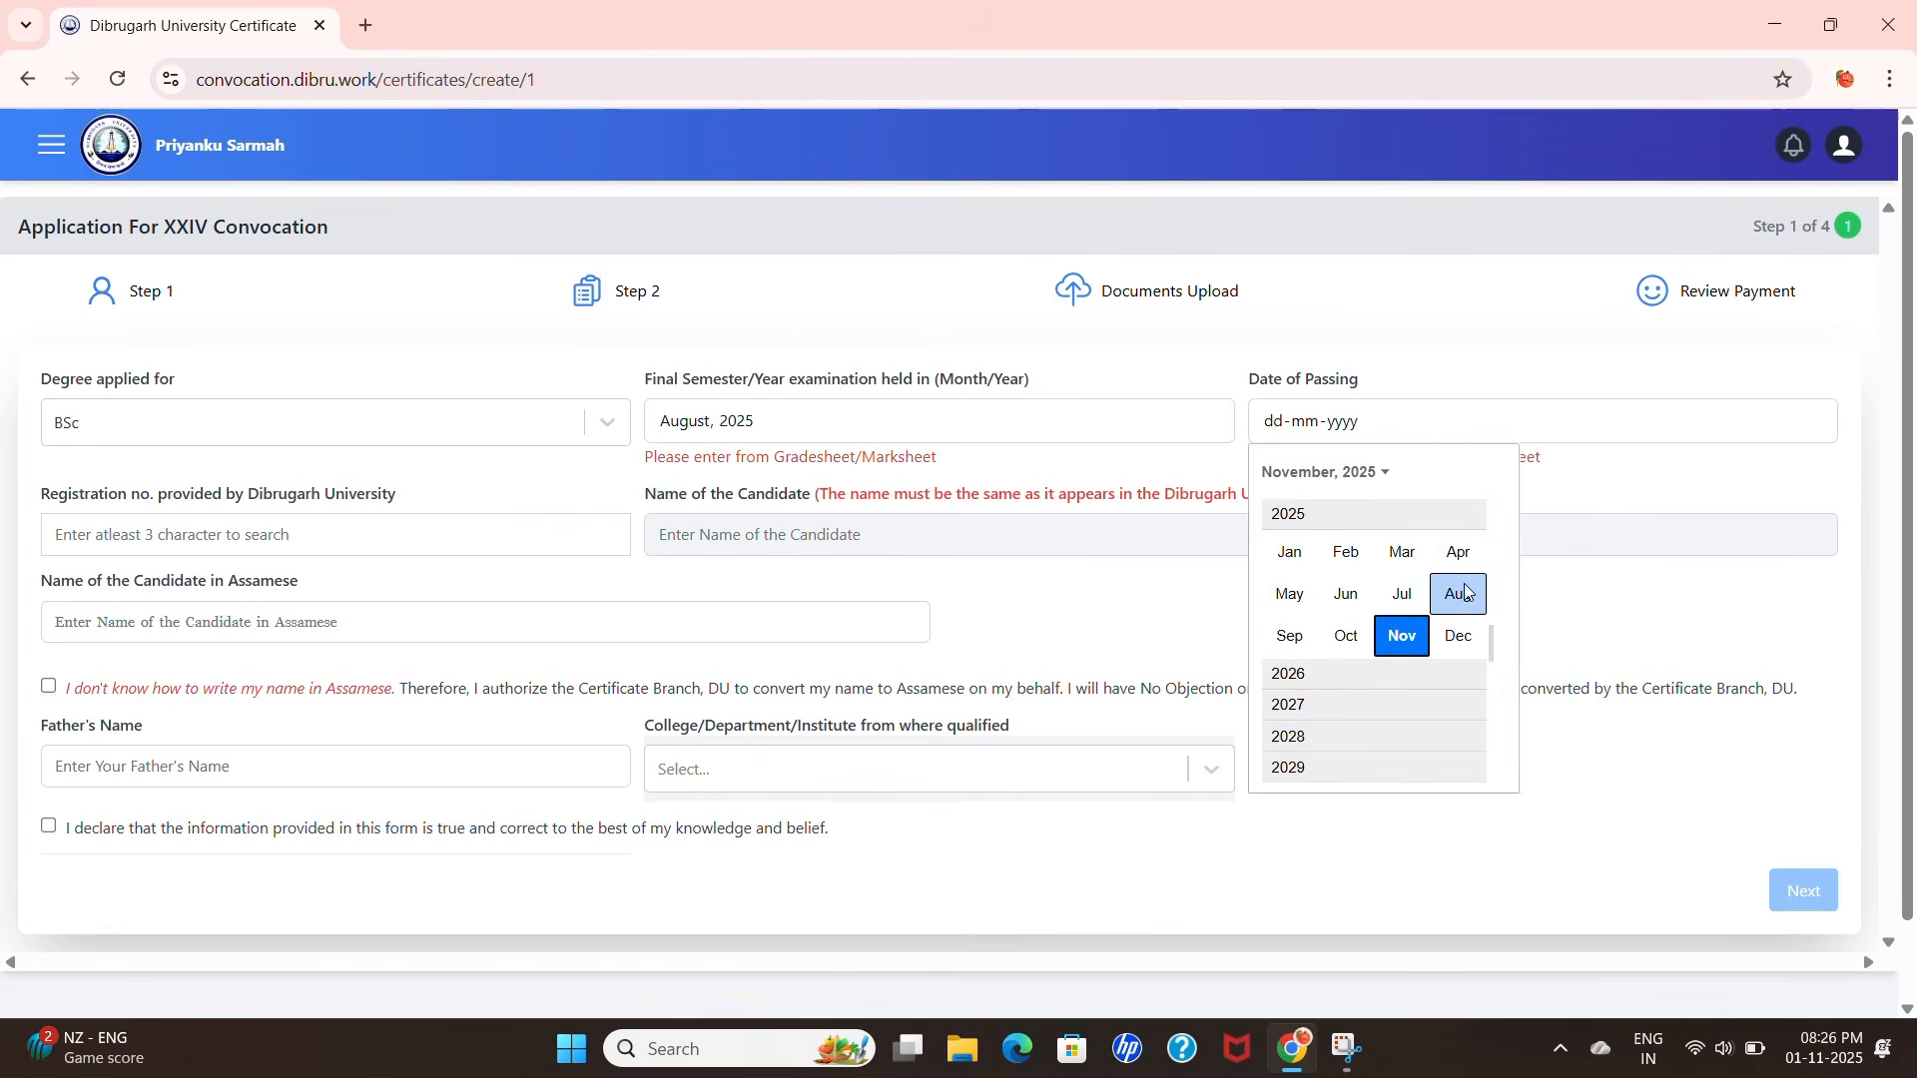
{"action": "left_click", "coordinate": [1465, 593]}
{"action": "left_click", "coordinate": [1348, 624]}
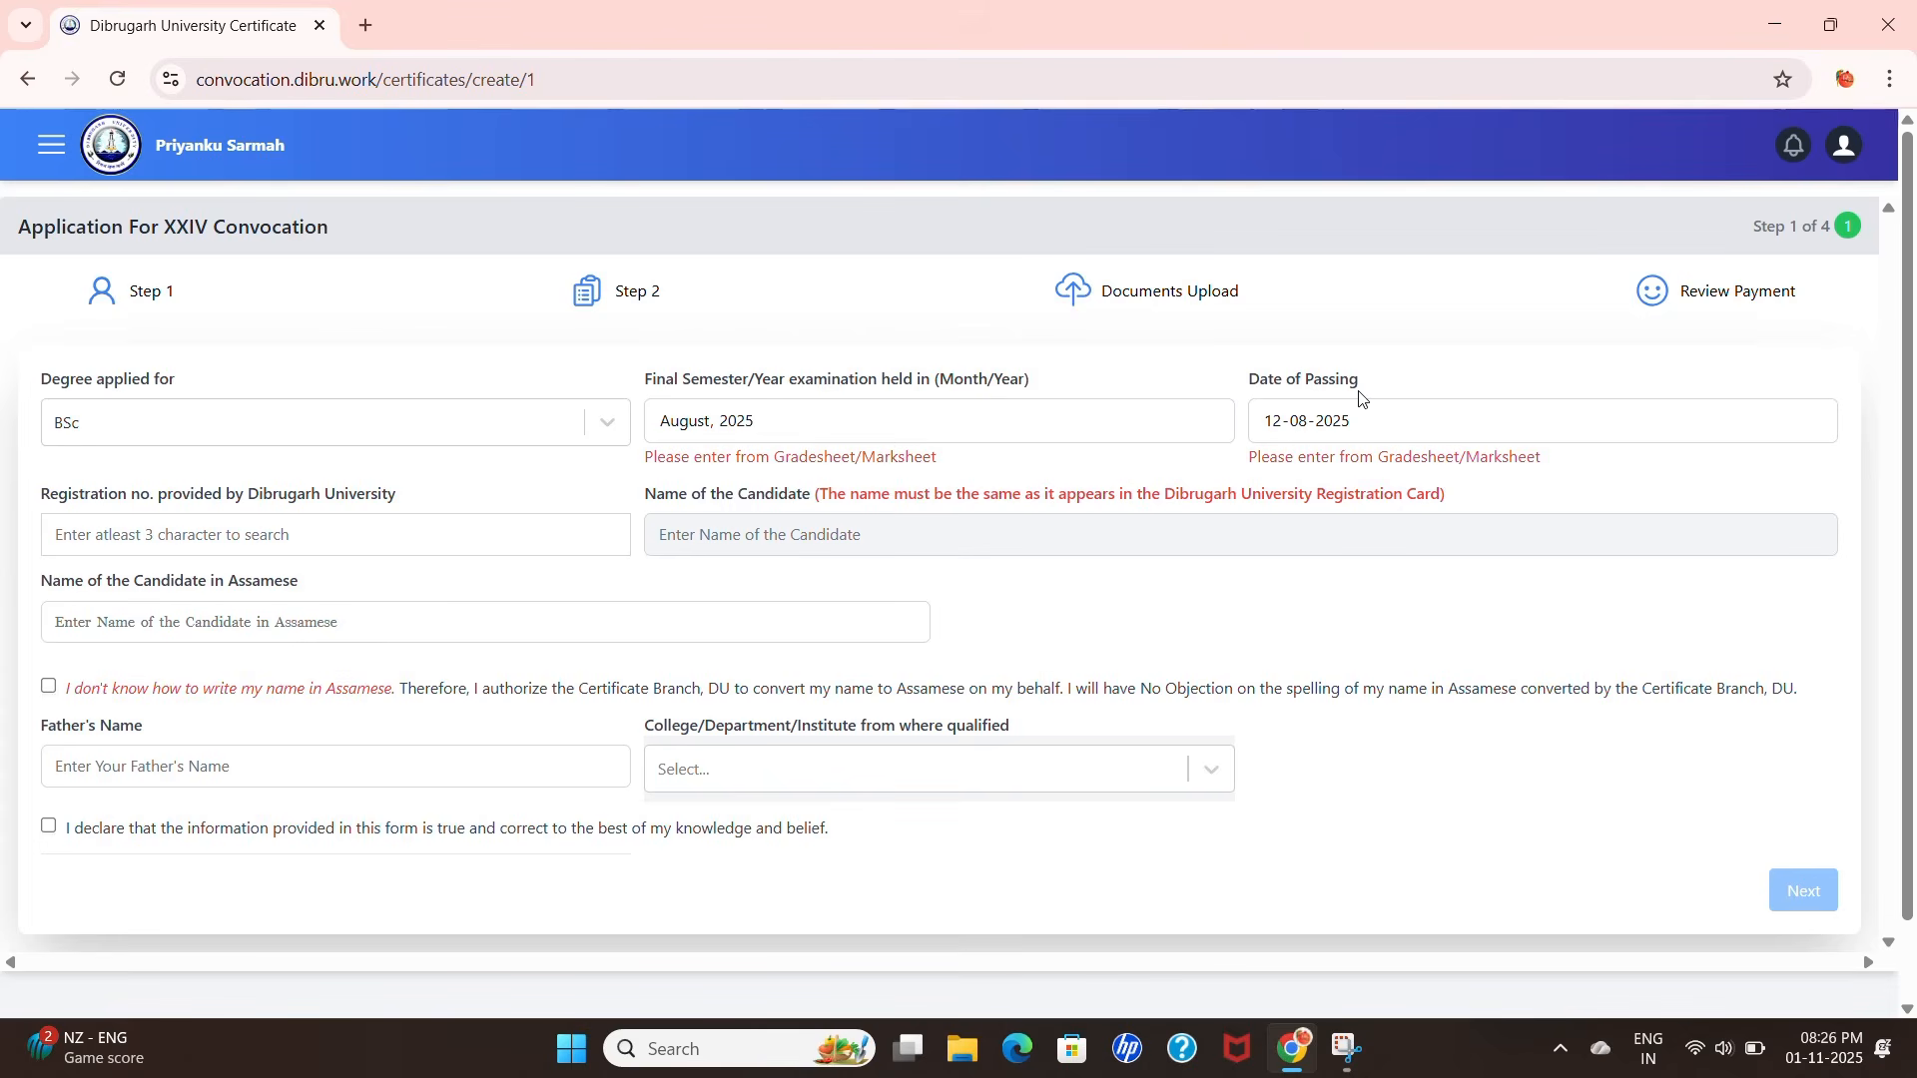
- Change the final semester examination month to June 2025
{"action": "left_click", "coordinate": [861, 404]}
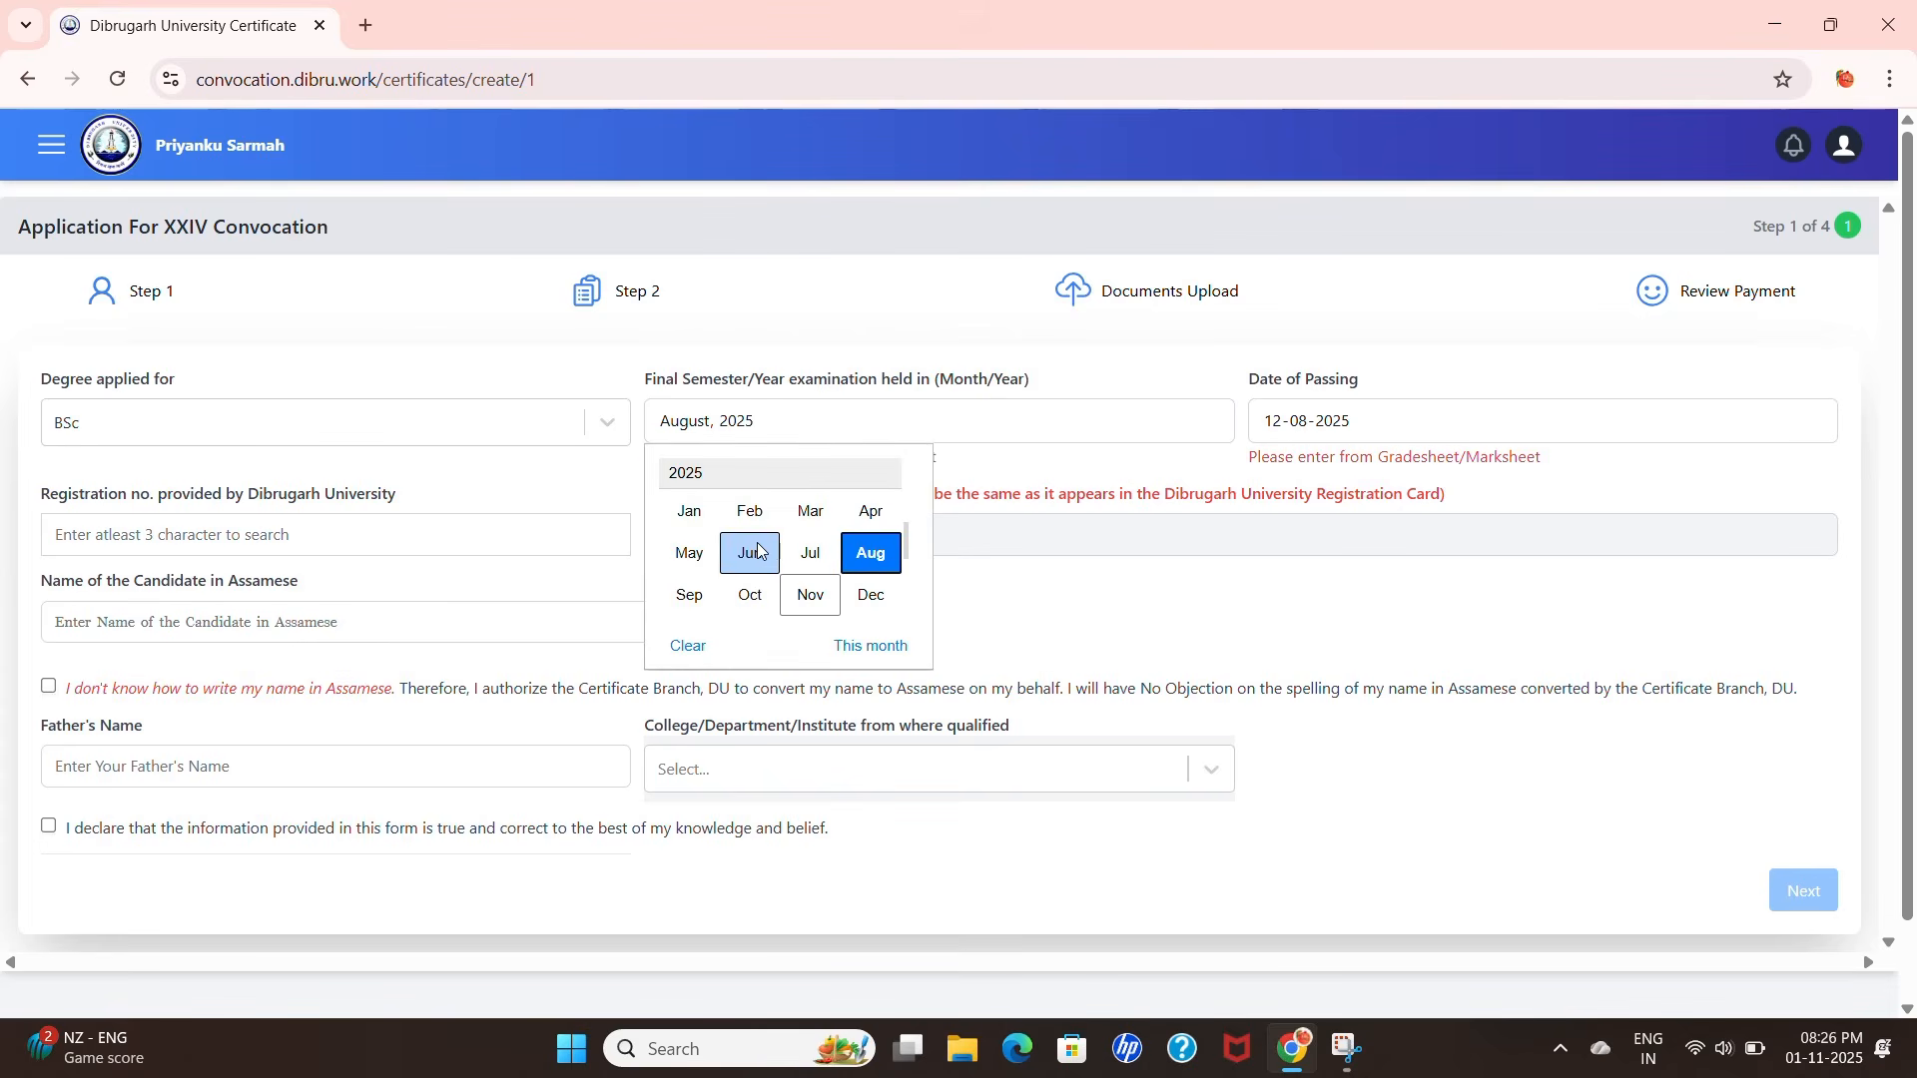
{"action": "left_click", "coordinate": [758, 551]}
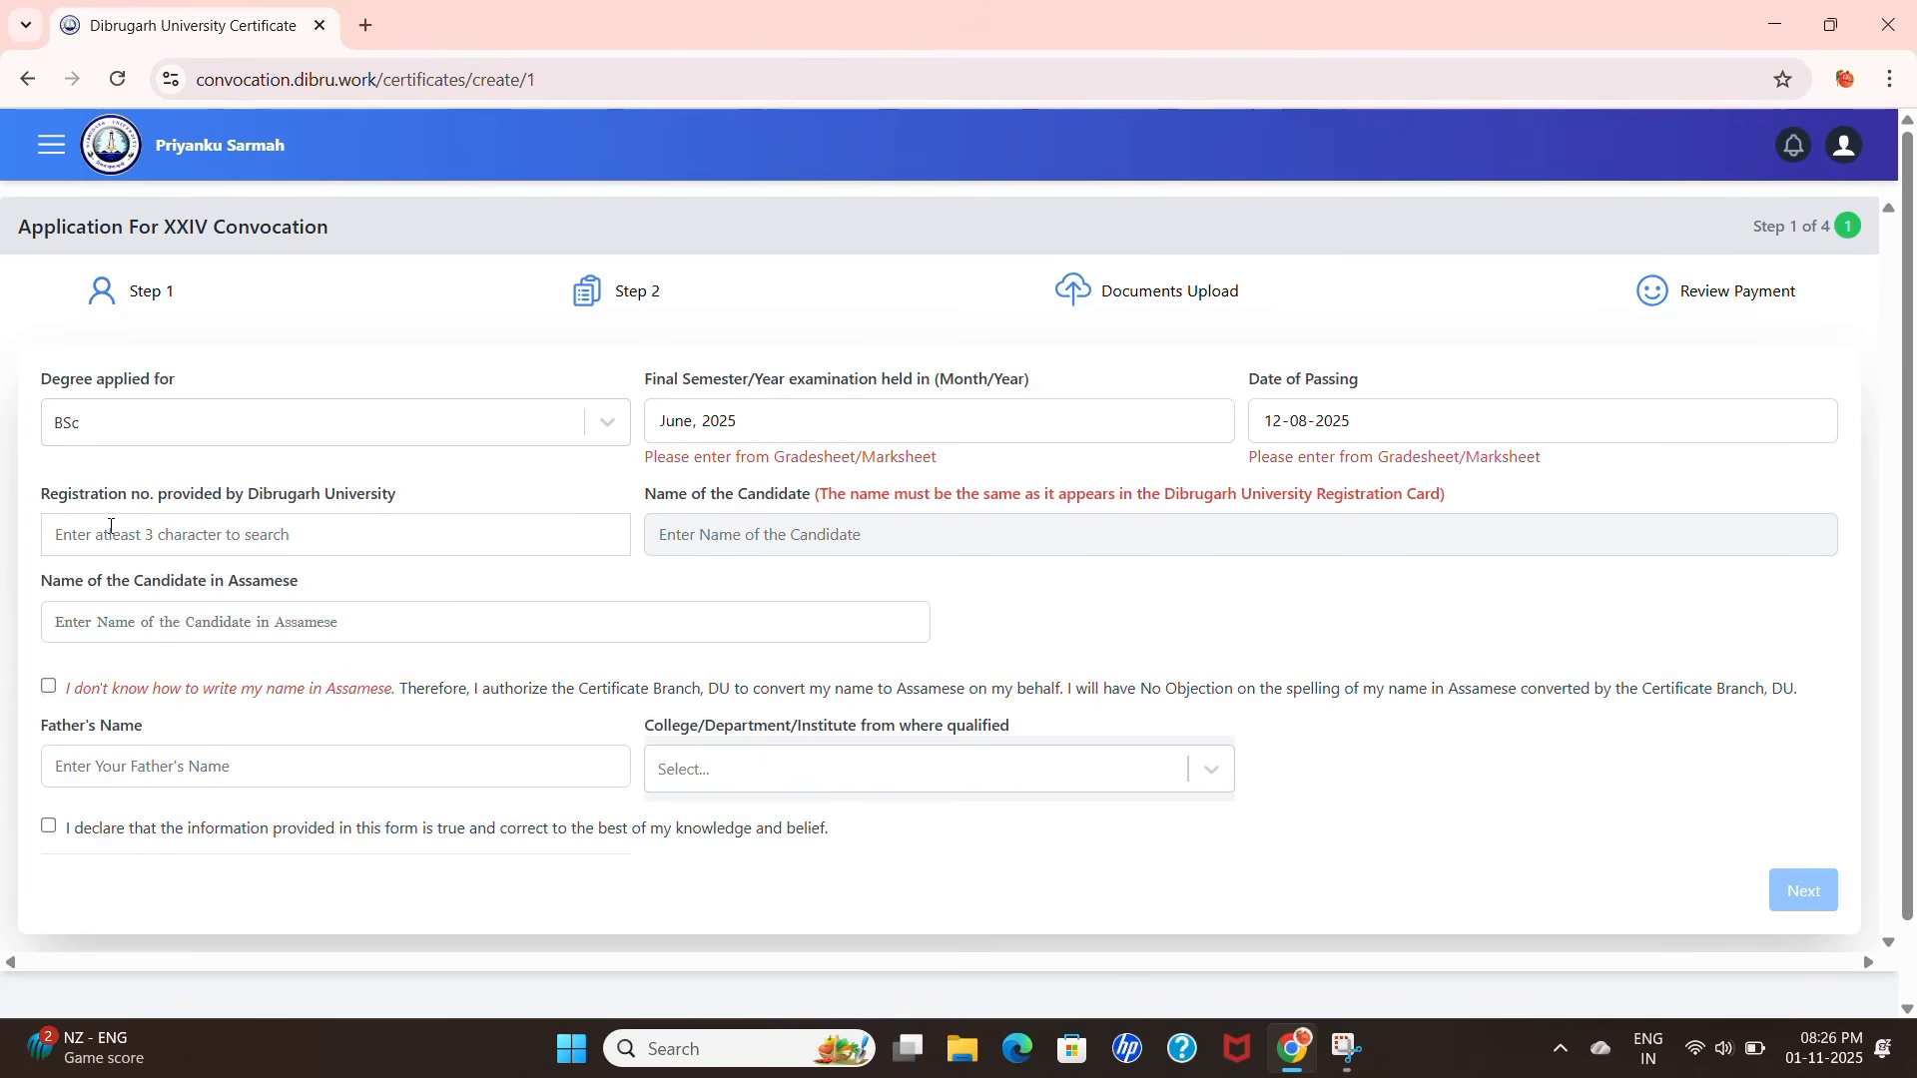
- Look up a university registration number by its first three characters and select the first match
{"action": "left_click", "coordinate": [292, 537]}
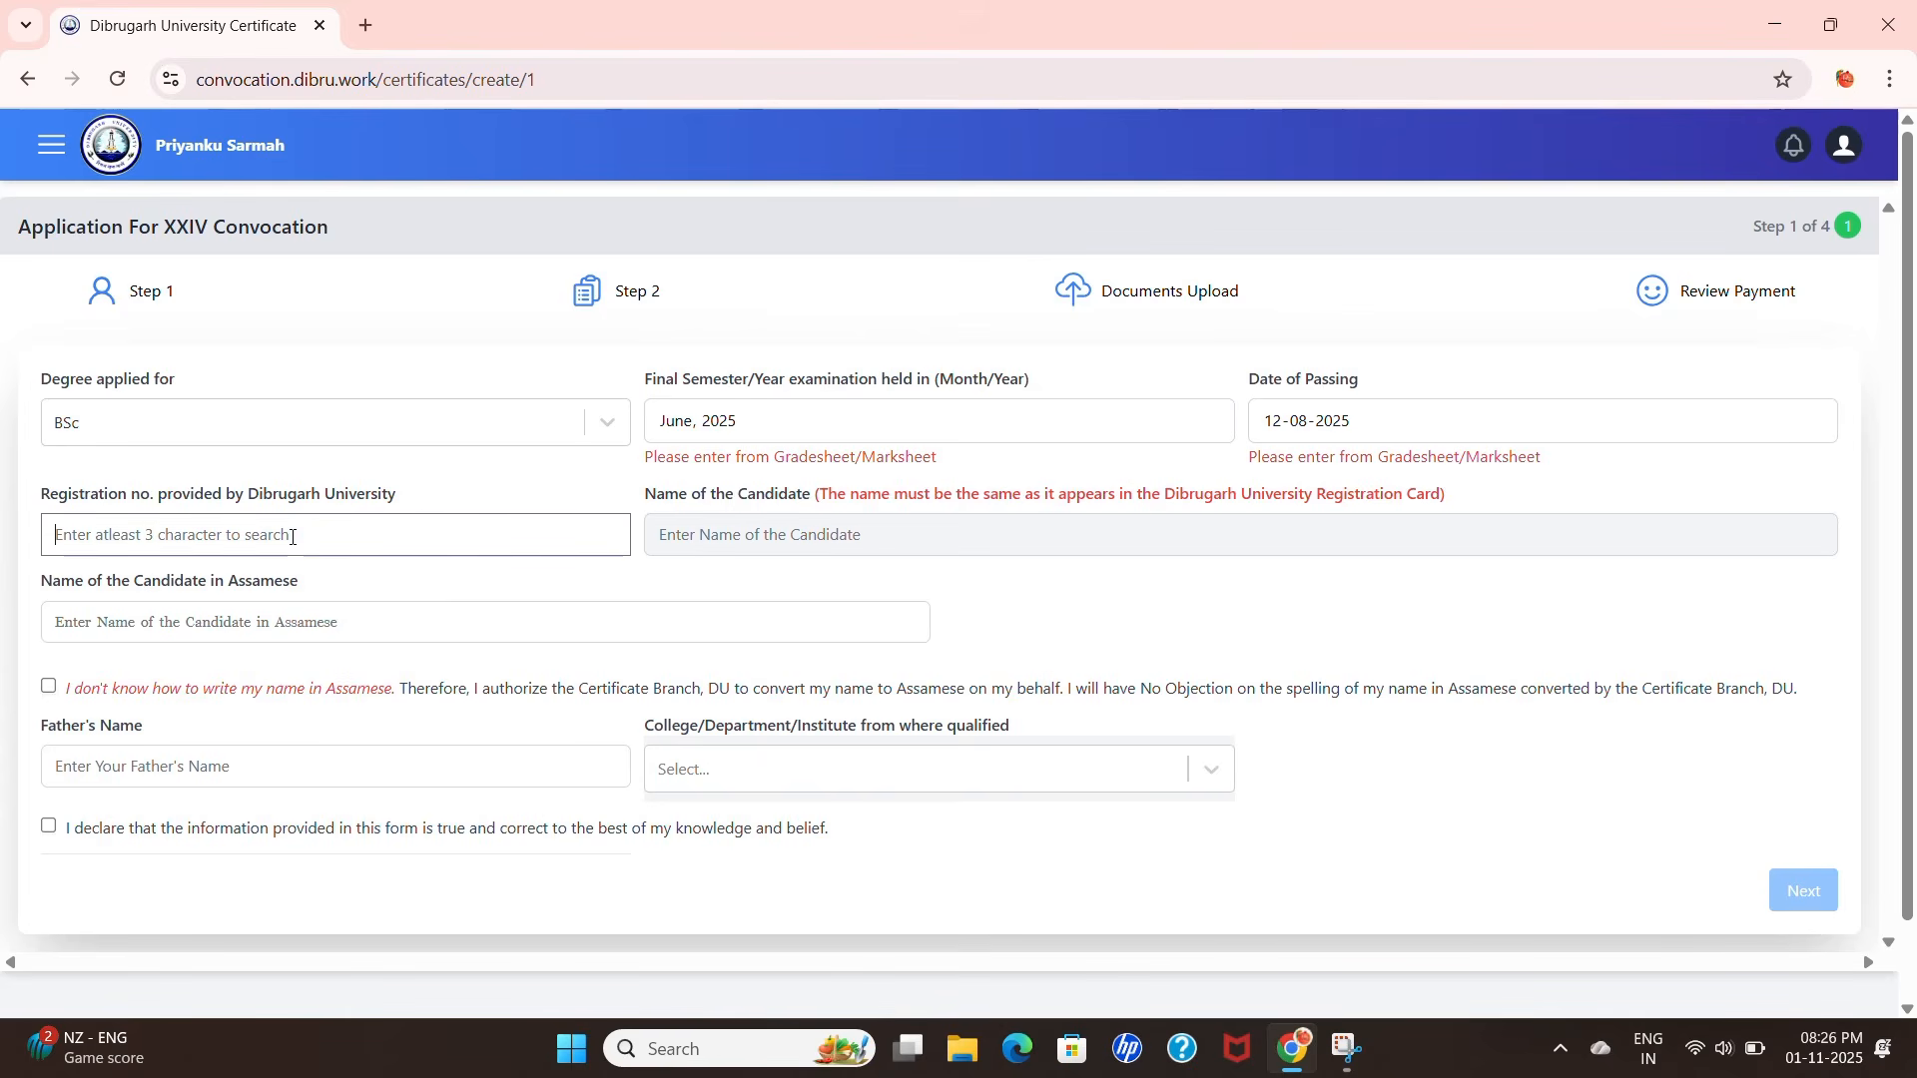
{"action": "type", "text": "S"}
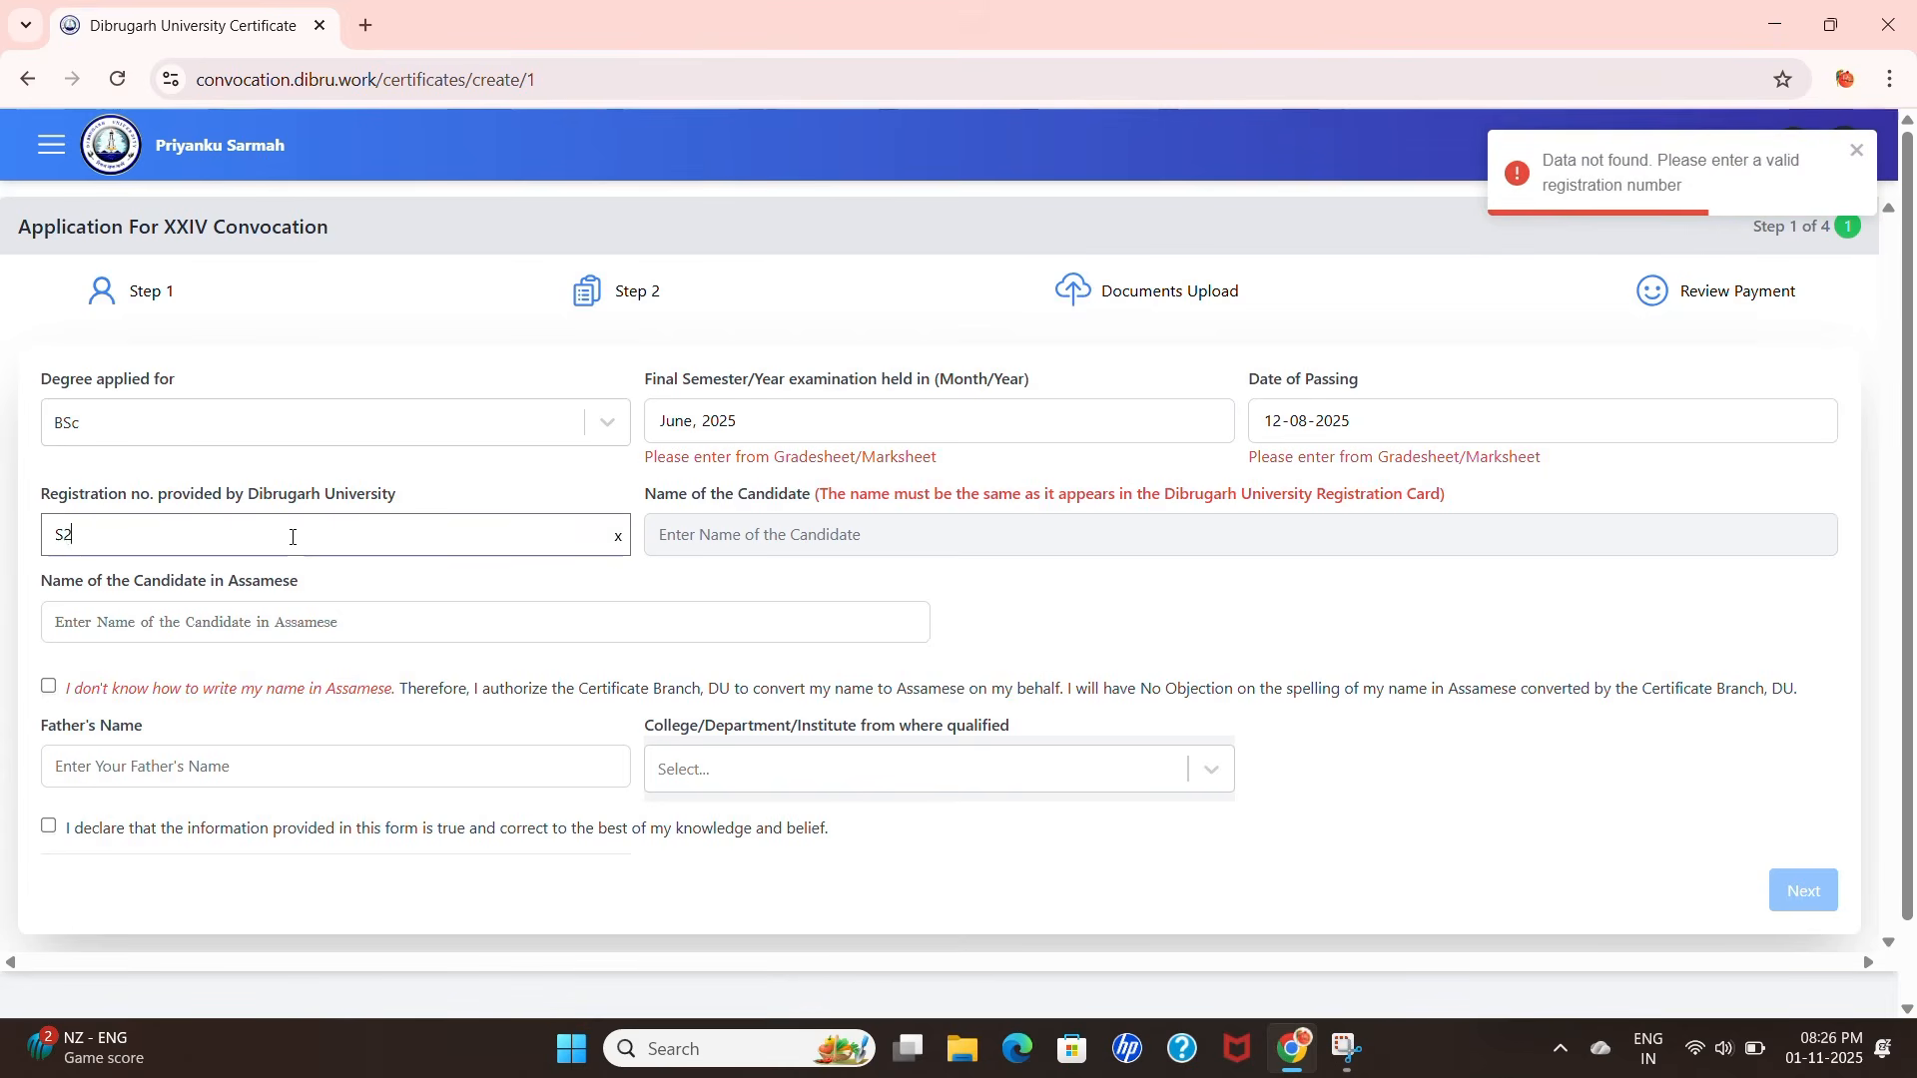
{"action": "type", "text": "2"}
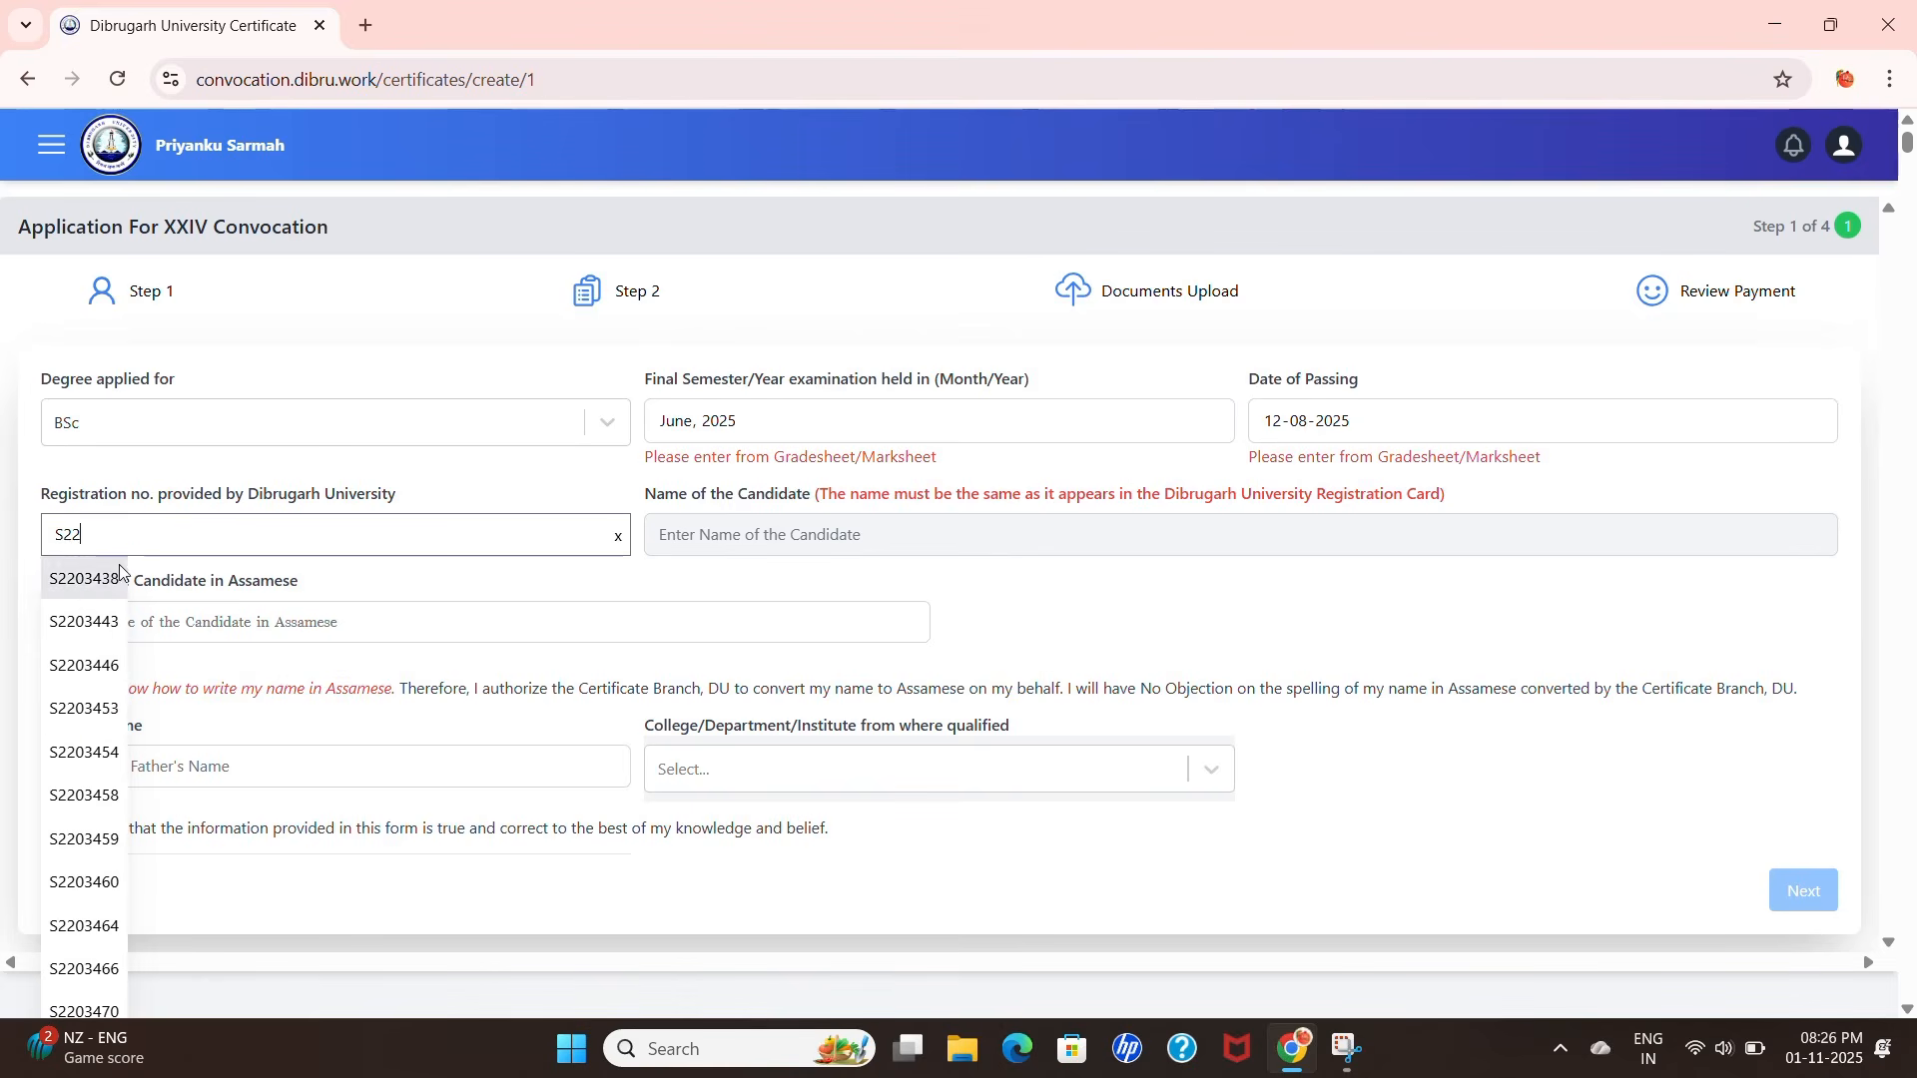
{"action": "left_click", "coordinate": [94, 581]}
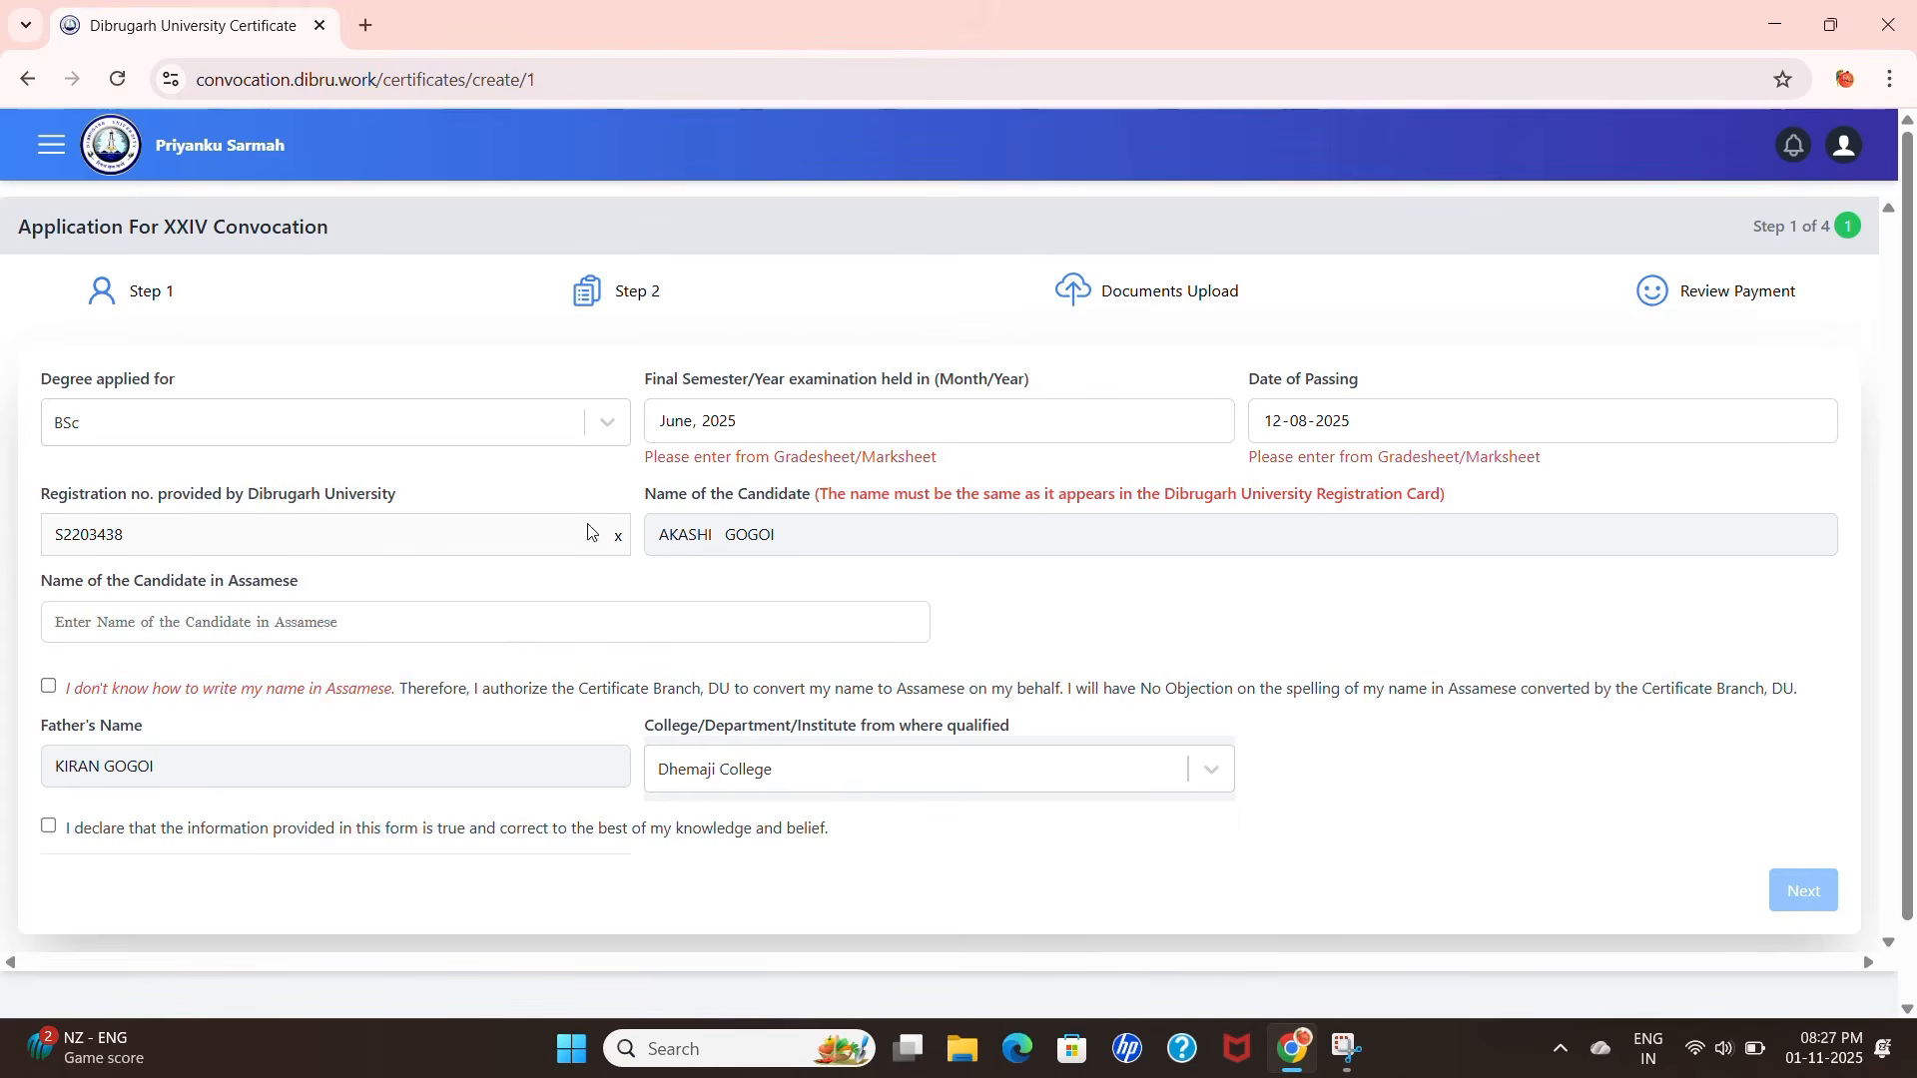
- Clear the registration number, search again by its first three characters and select a different candidate's number
{"action": "left_click", "coordinate": [617, 534]}
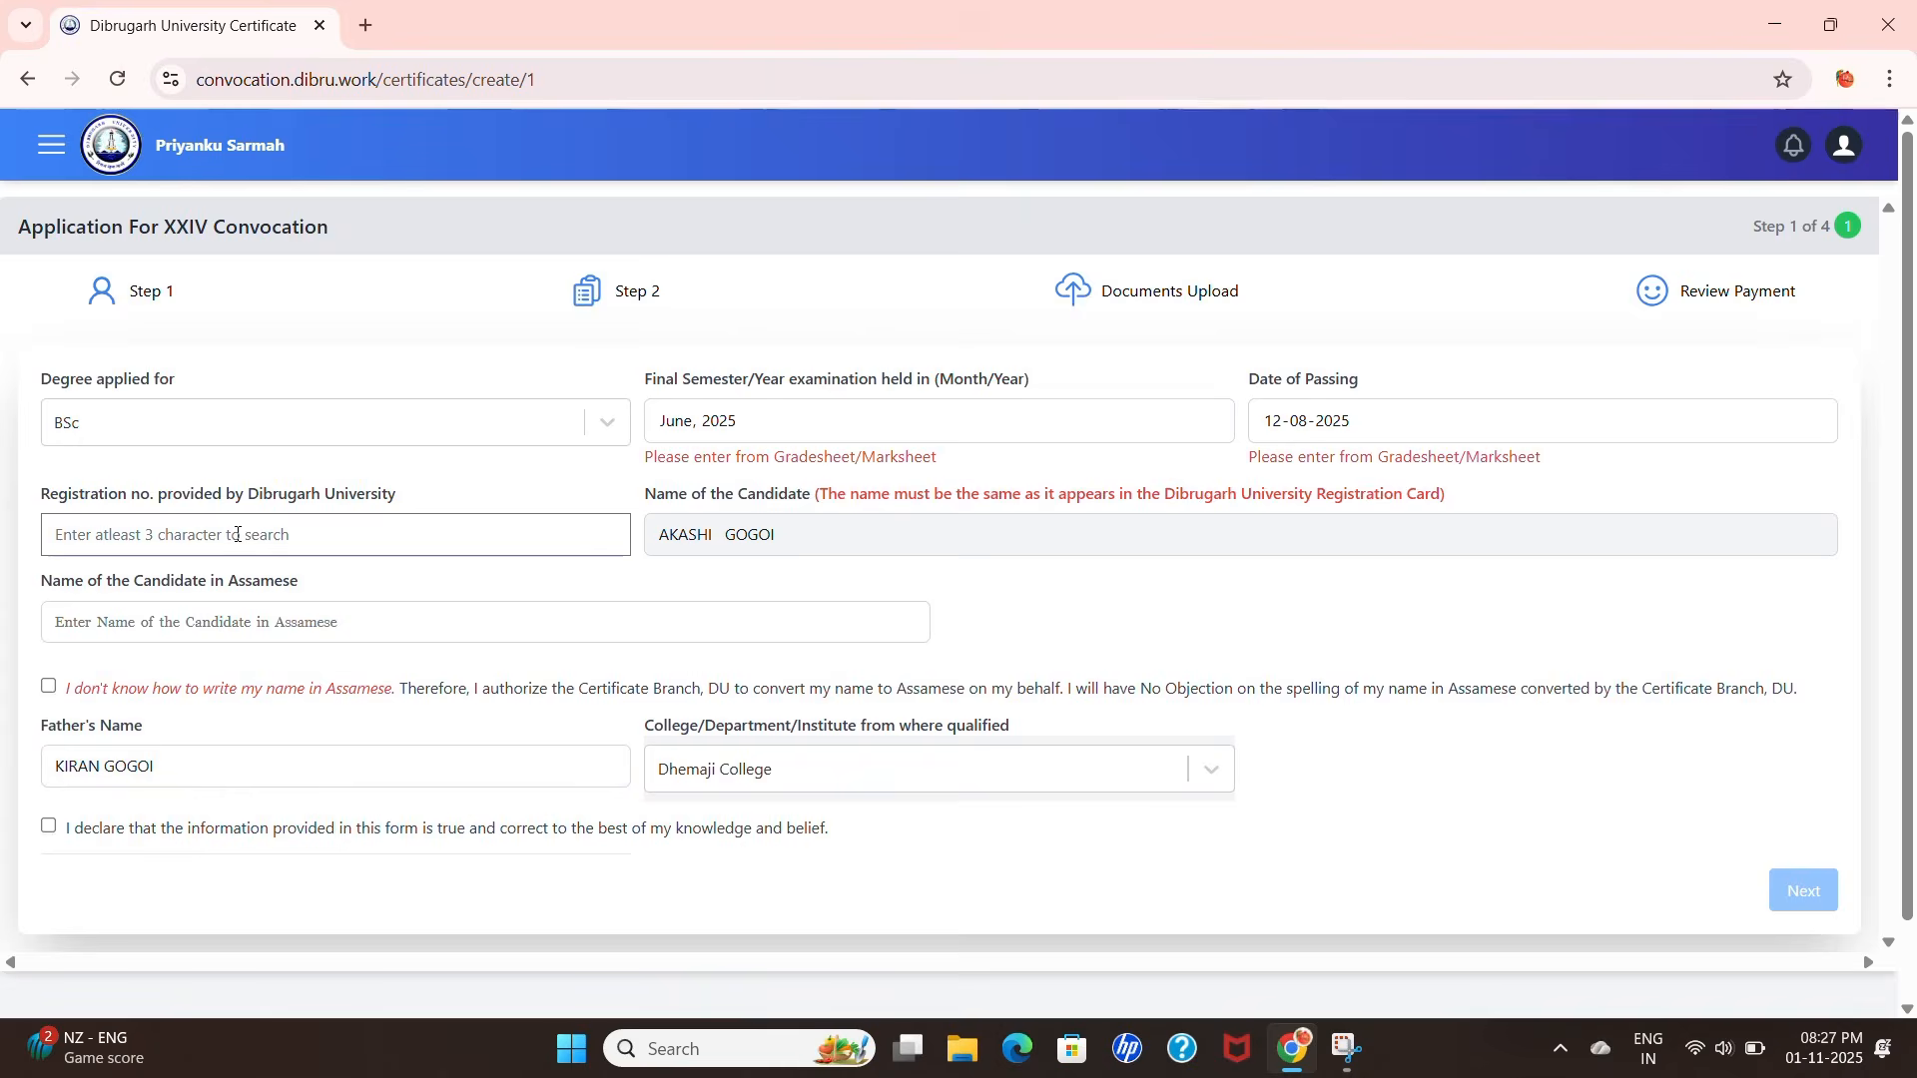
{"action": "type", "text": "S"}
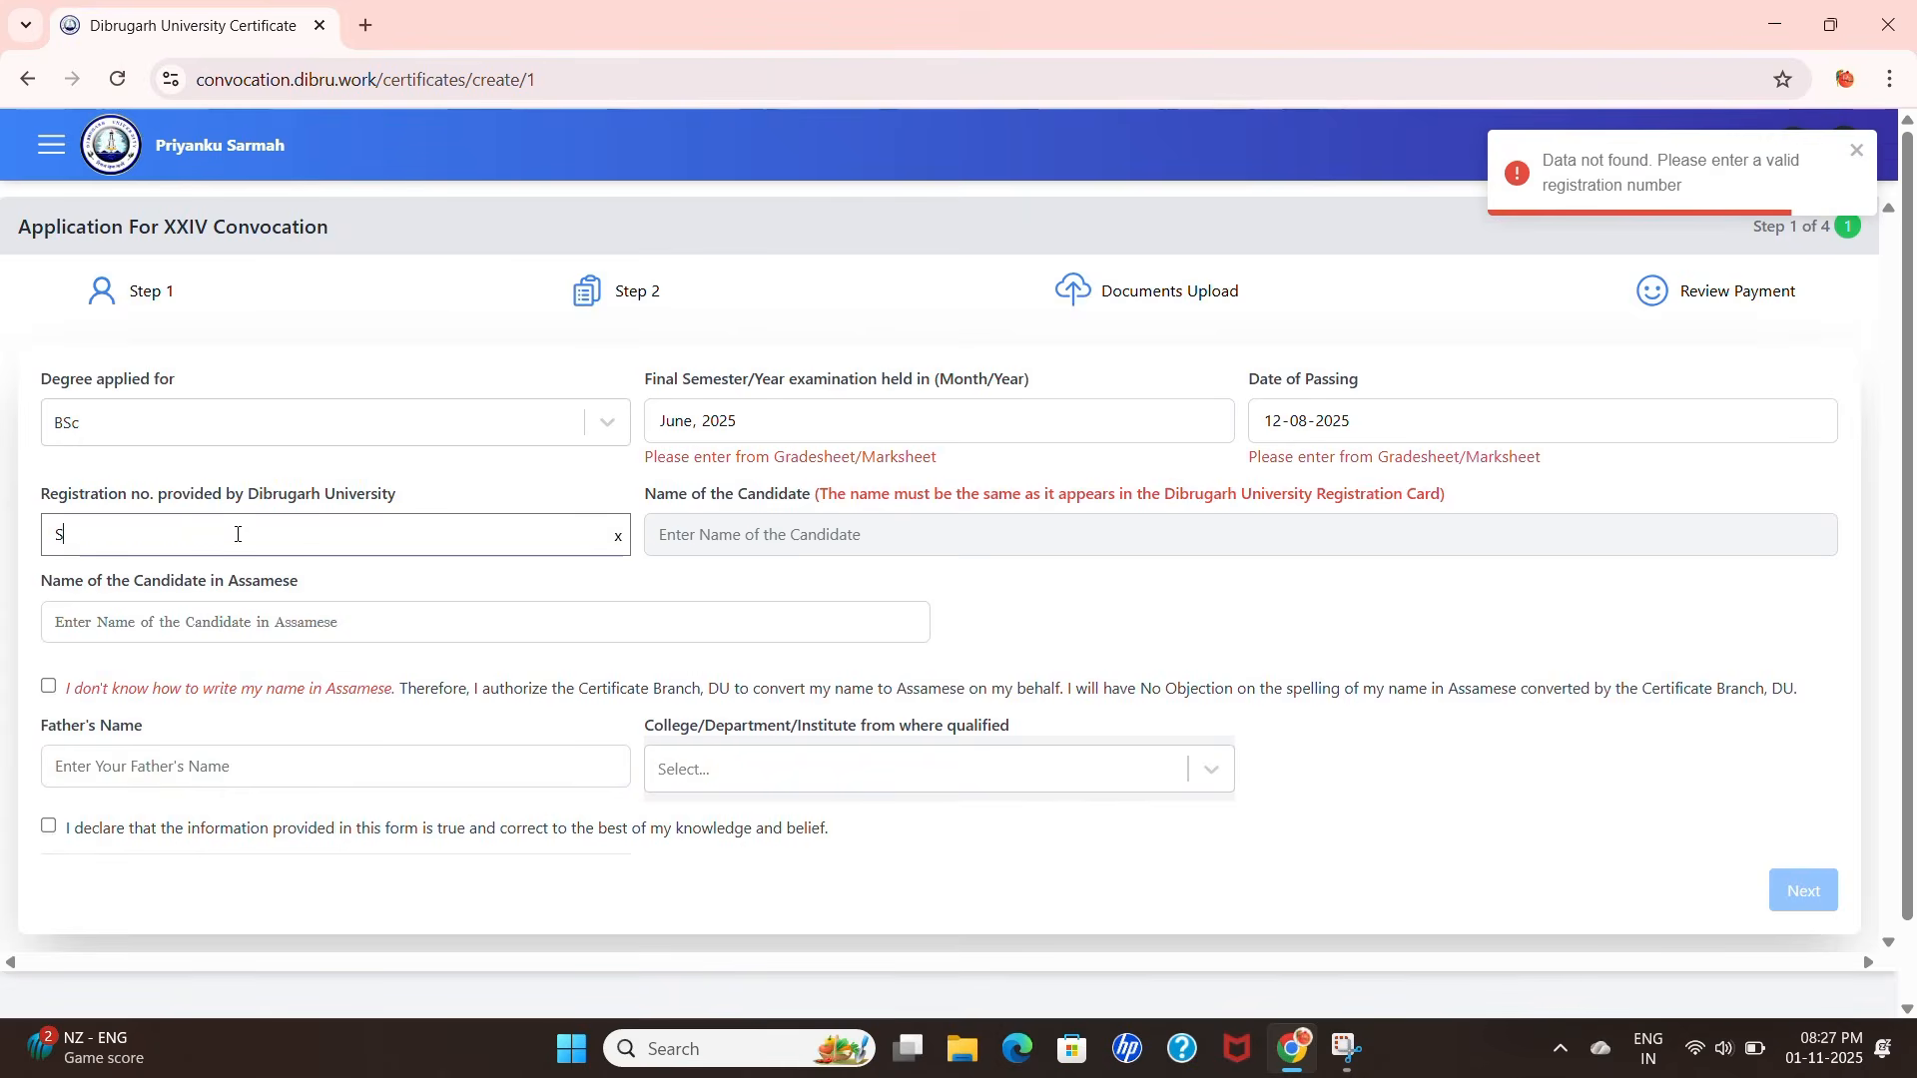
{"action": "type", "text": "22"}
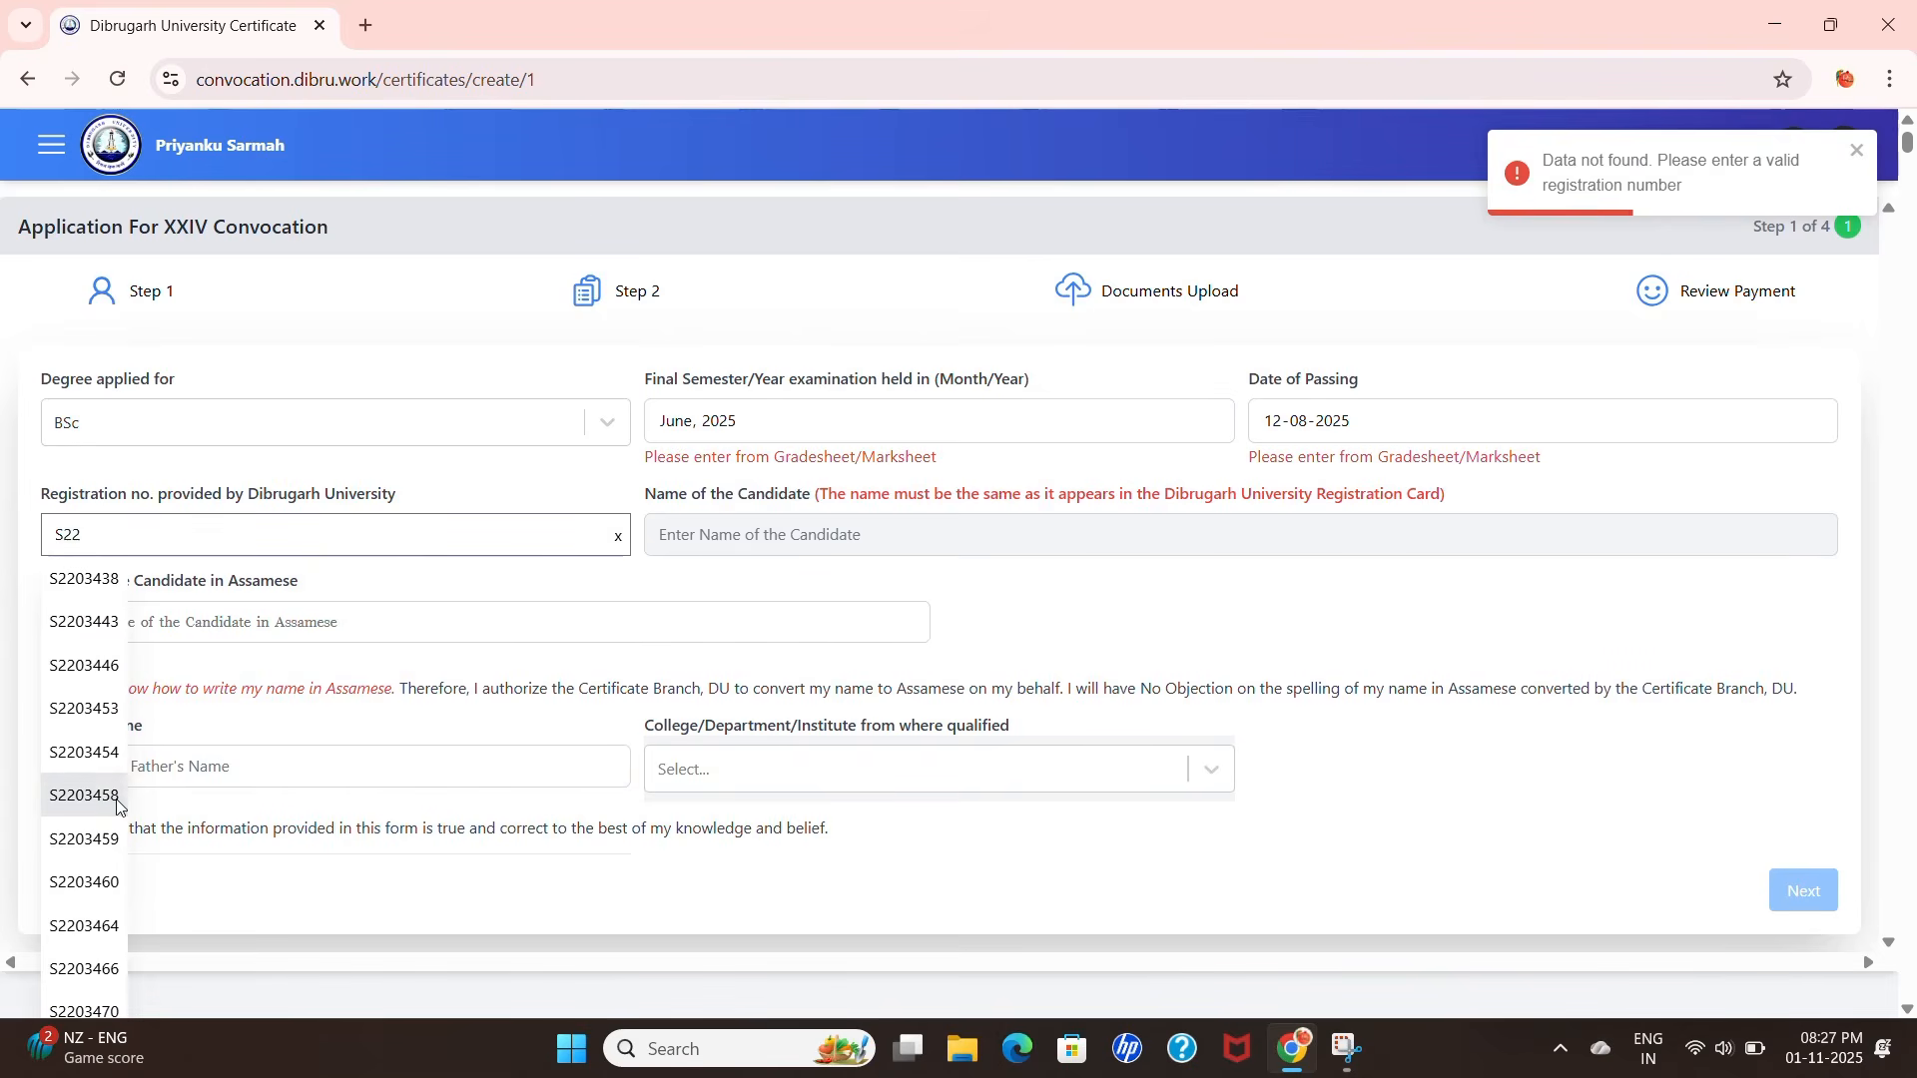
{"action": "left_click", "coordinate": [110, 838]}
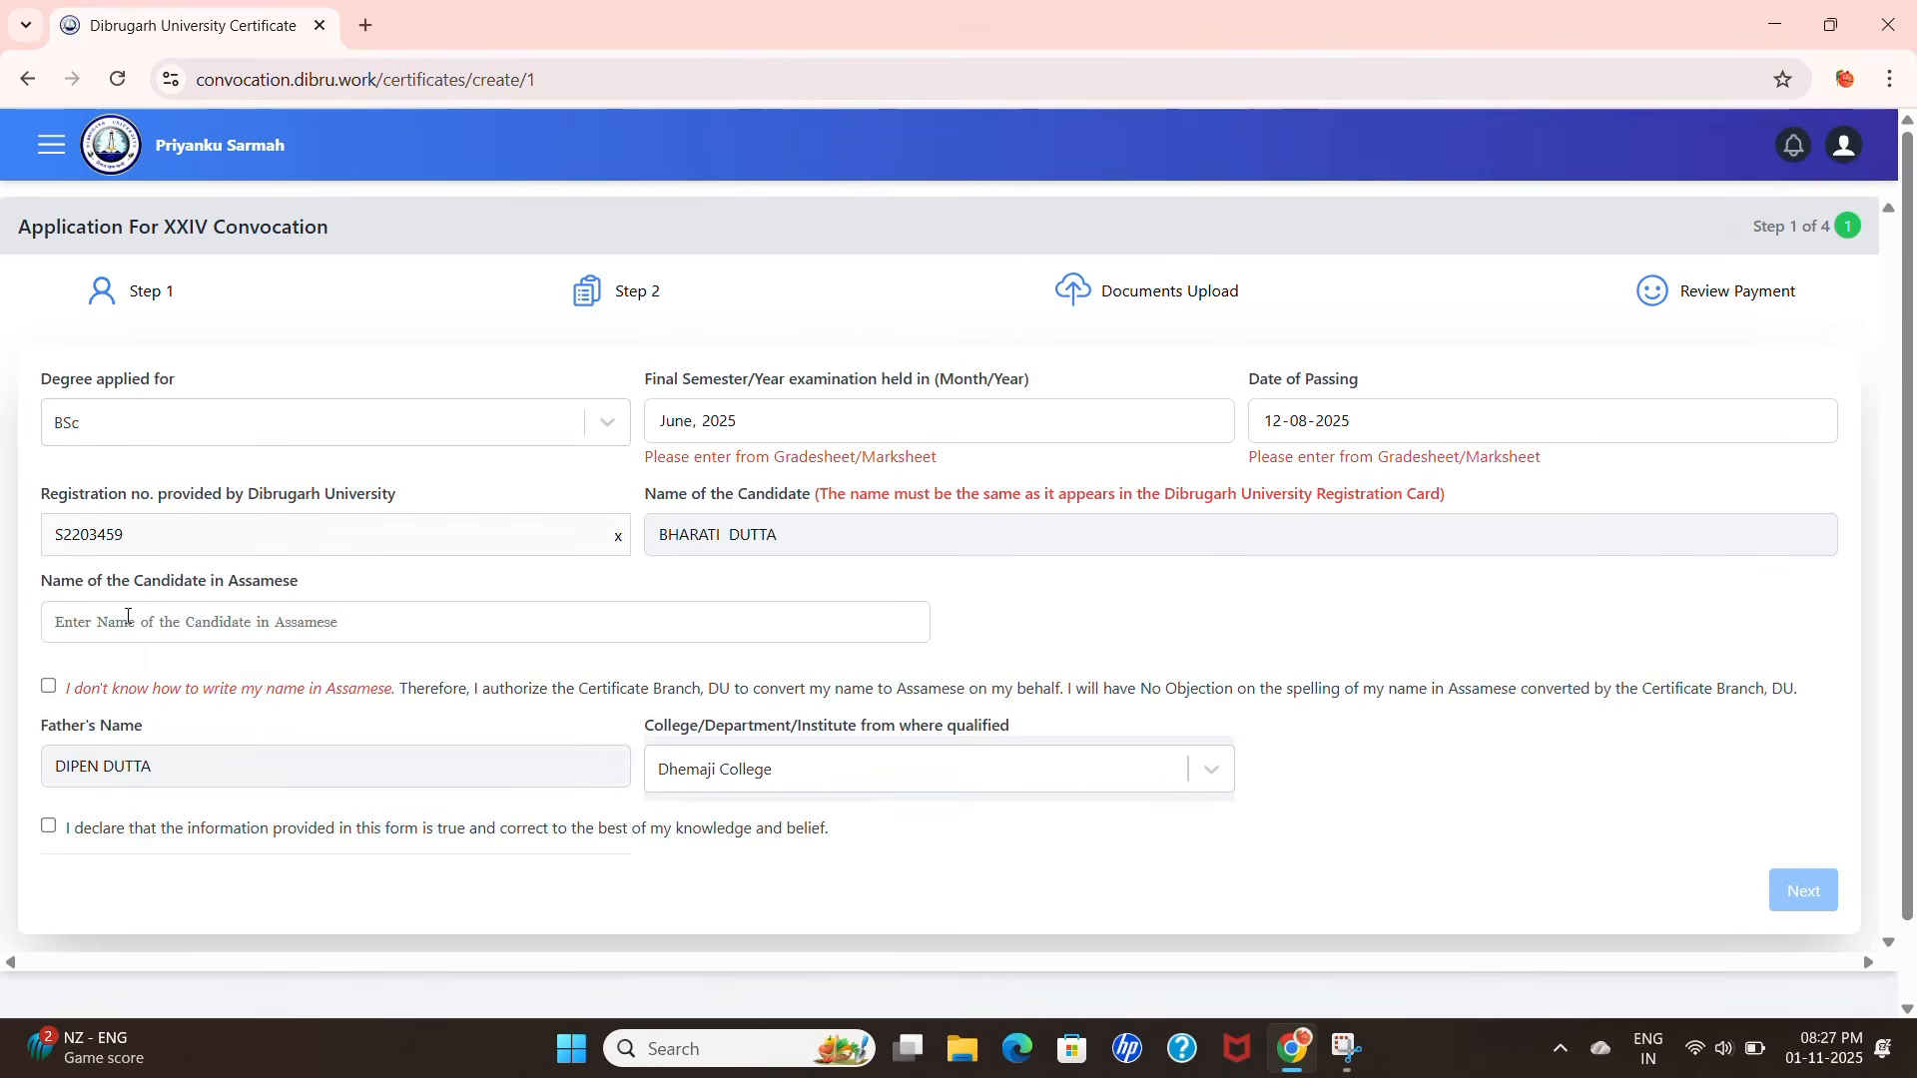
- Try entering the letter প as the candidate's name in Assamese with the on-screen keyboard, then close the keyboard
{"action": "left_click", "coordinate": [127, 614]}
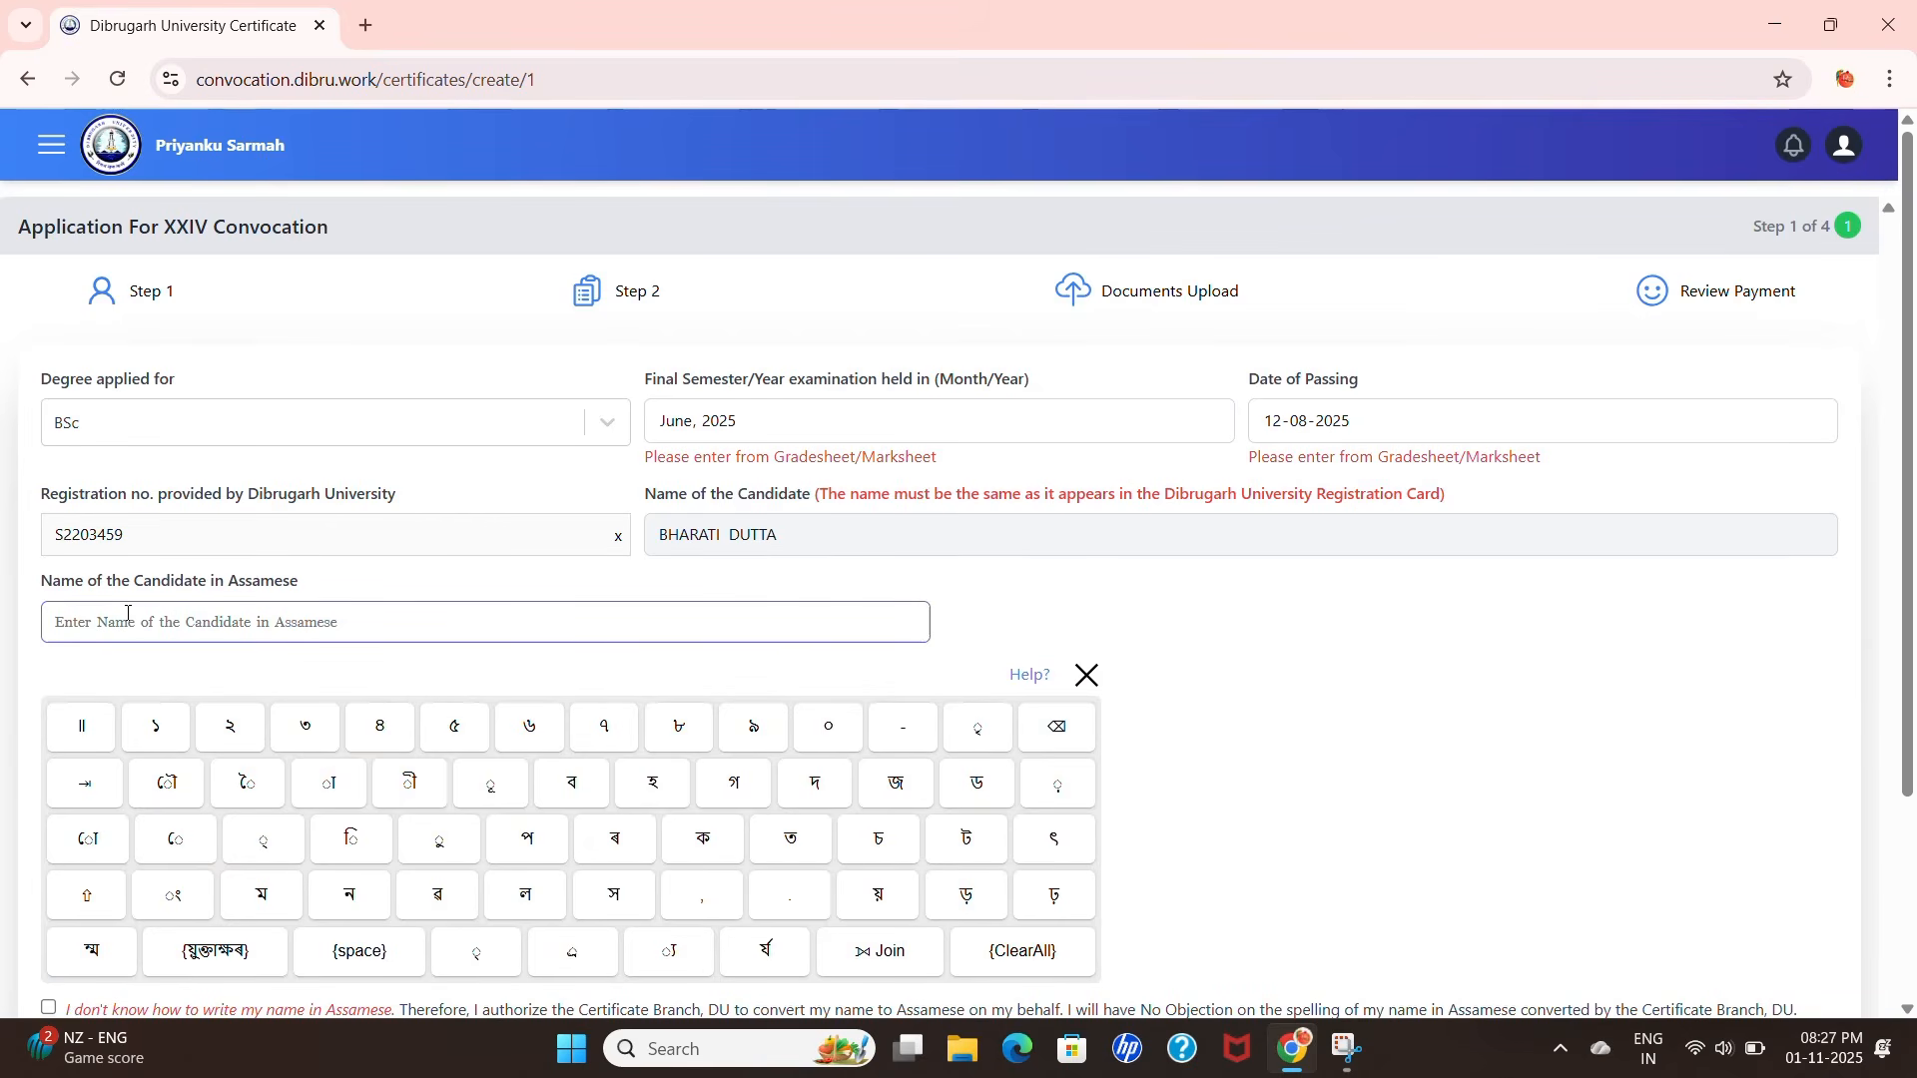
{"action": "left_click", "coordinate": [514, 858]}
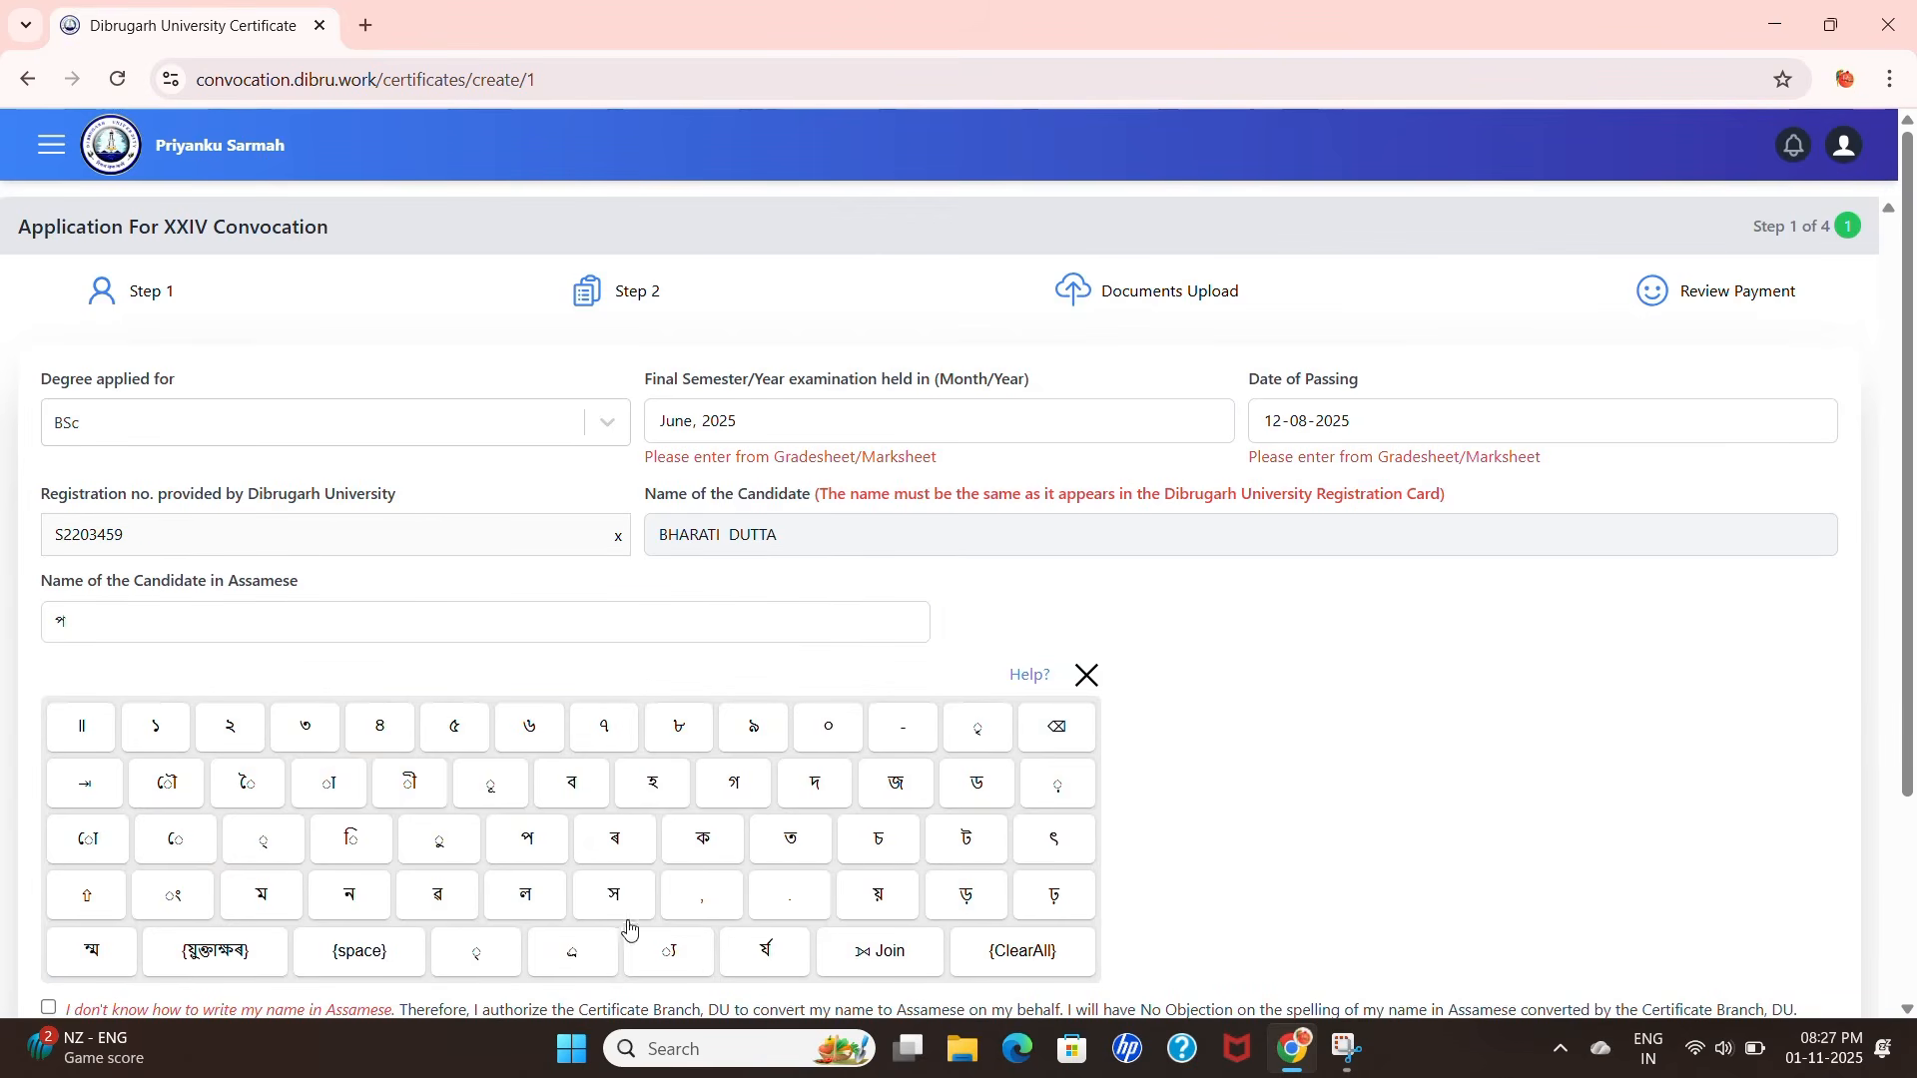
{"action": "left_click", "coordinate": [481, 956]}
{"action": "left_click", "coordinate": [1058, 737]}
{"action": "left_click", "coordinate": [1058, 736]}
{"action": "left_click", "coordinate": [1086, 675]}
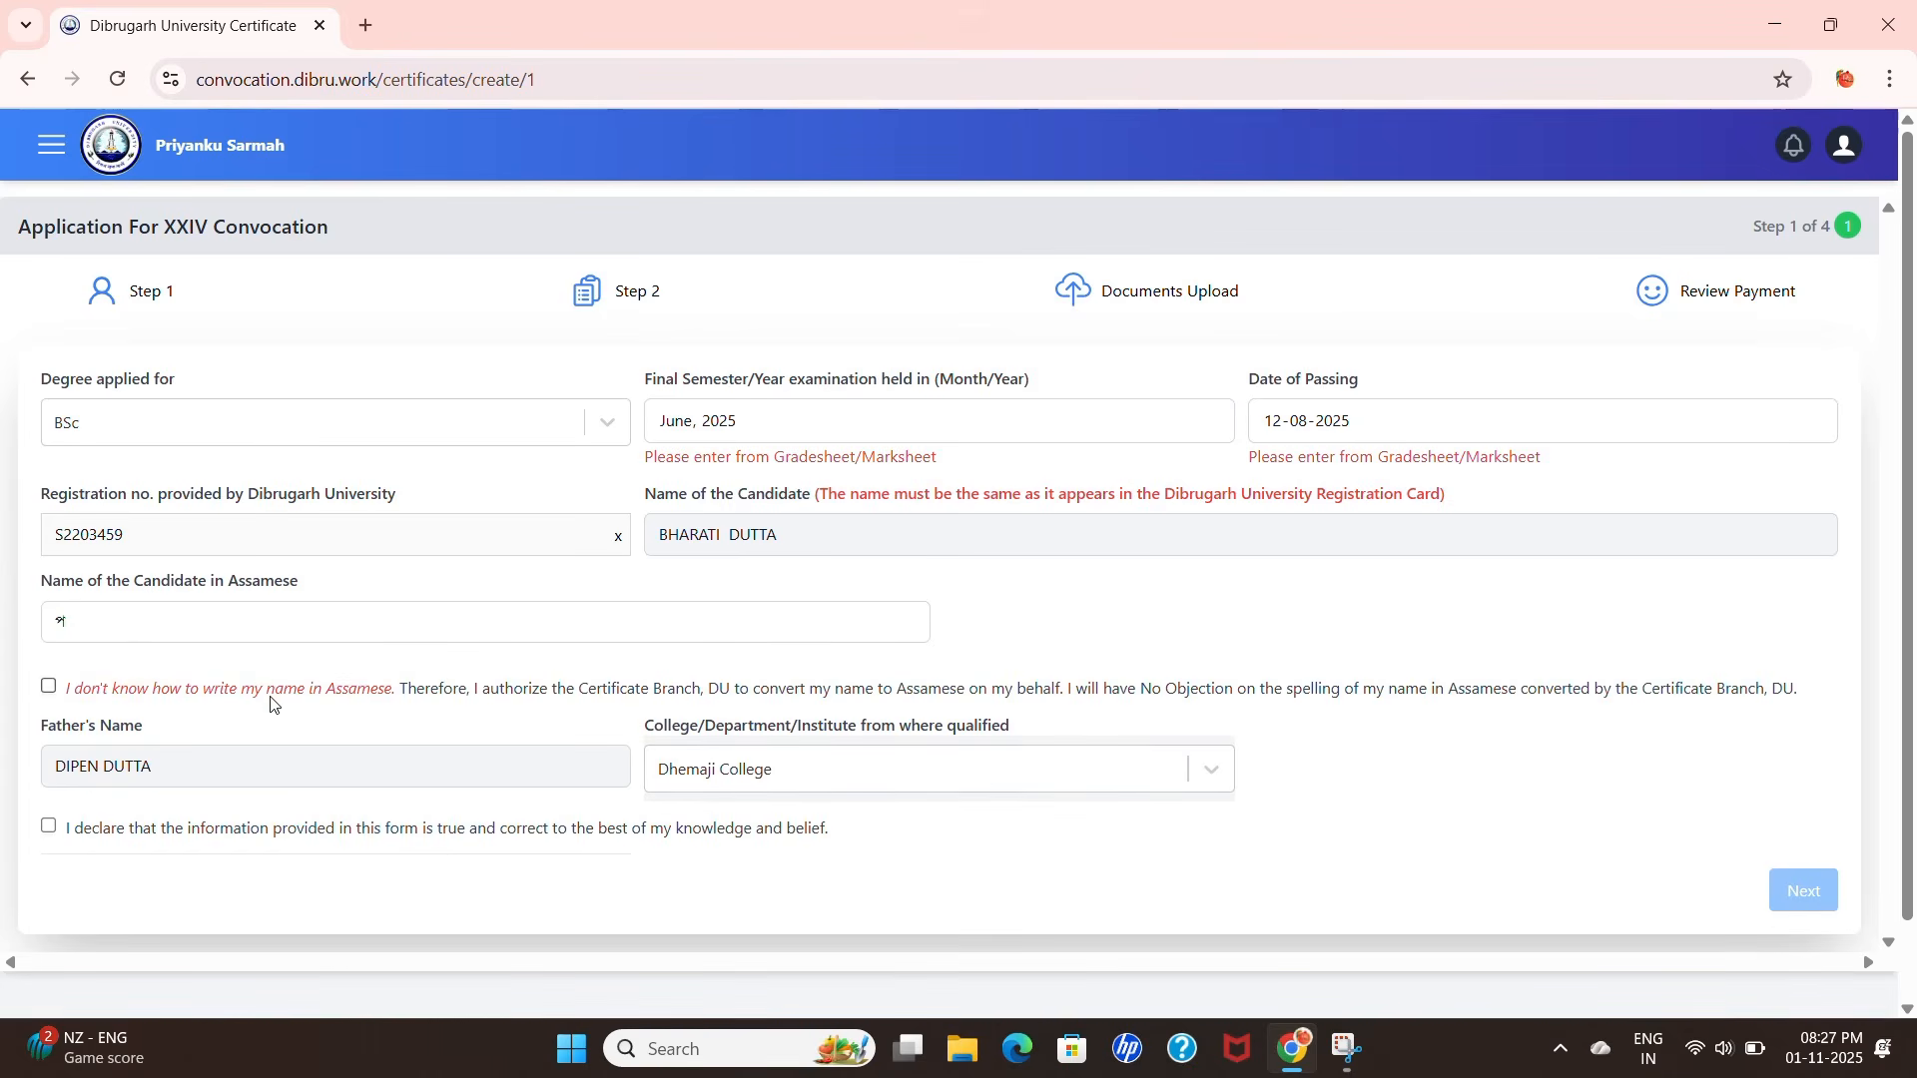
- Try switching on and off the authorization for the Certificate Branch to convert the candidate's name to Assamese
{"action": "left_click", "coordinate": [48, 687]}
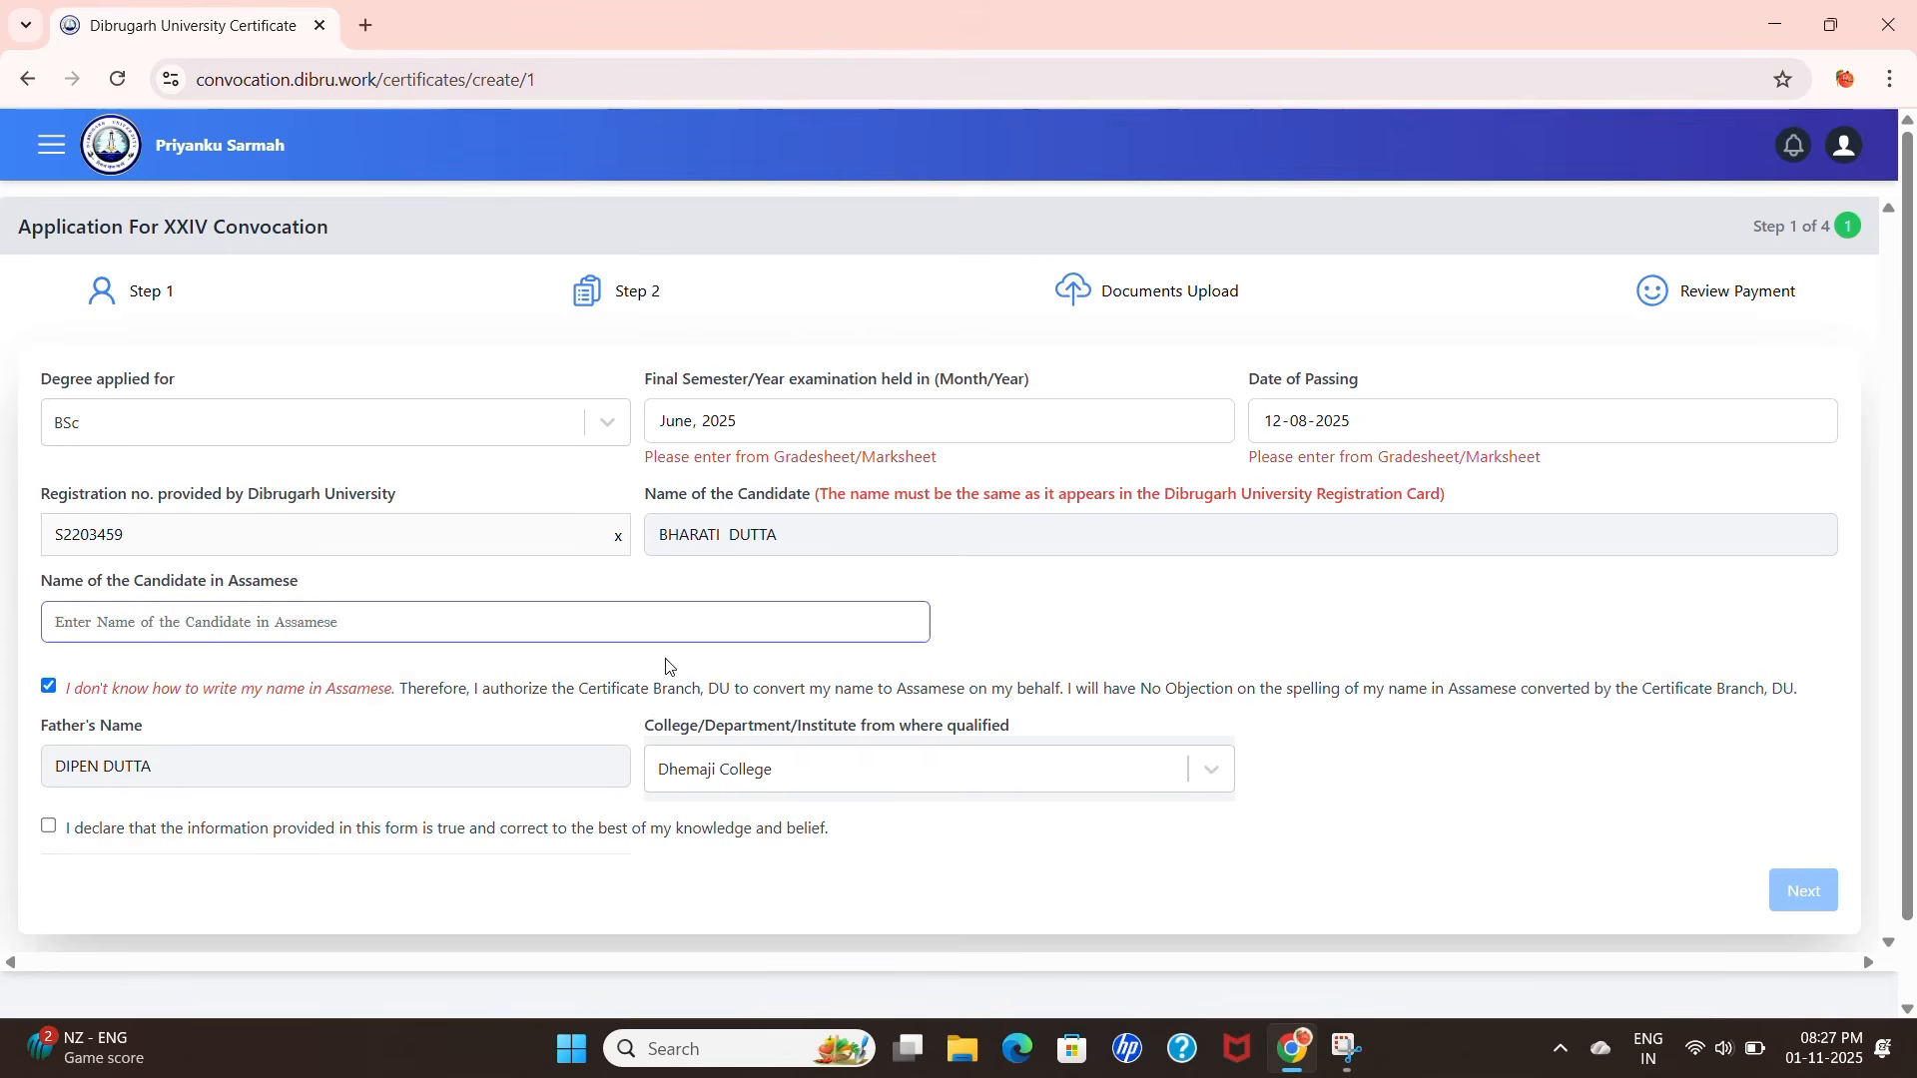
{"action": "left_click", "coordinate": [48, 687]}
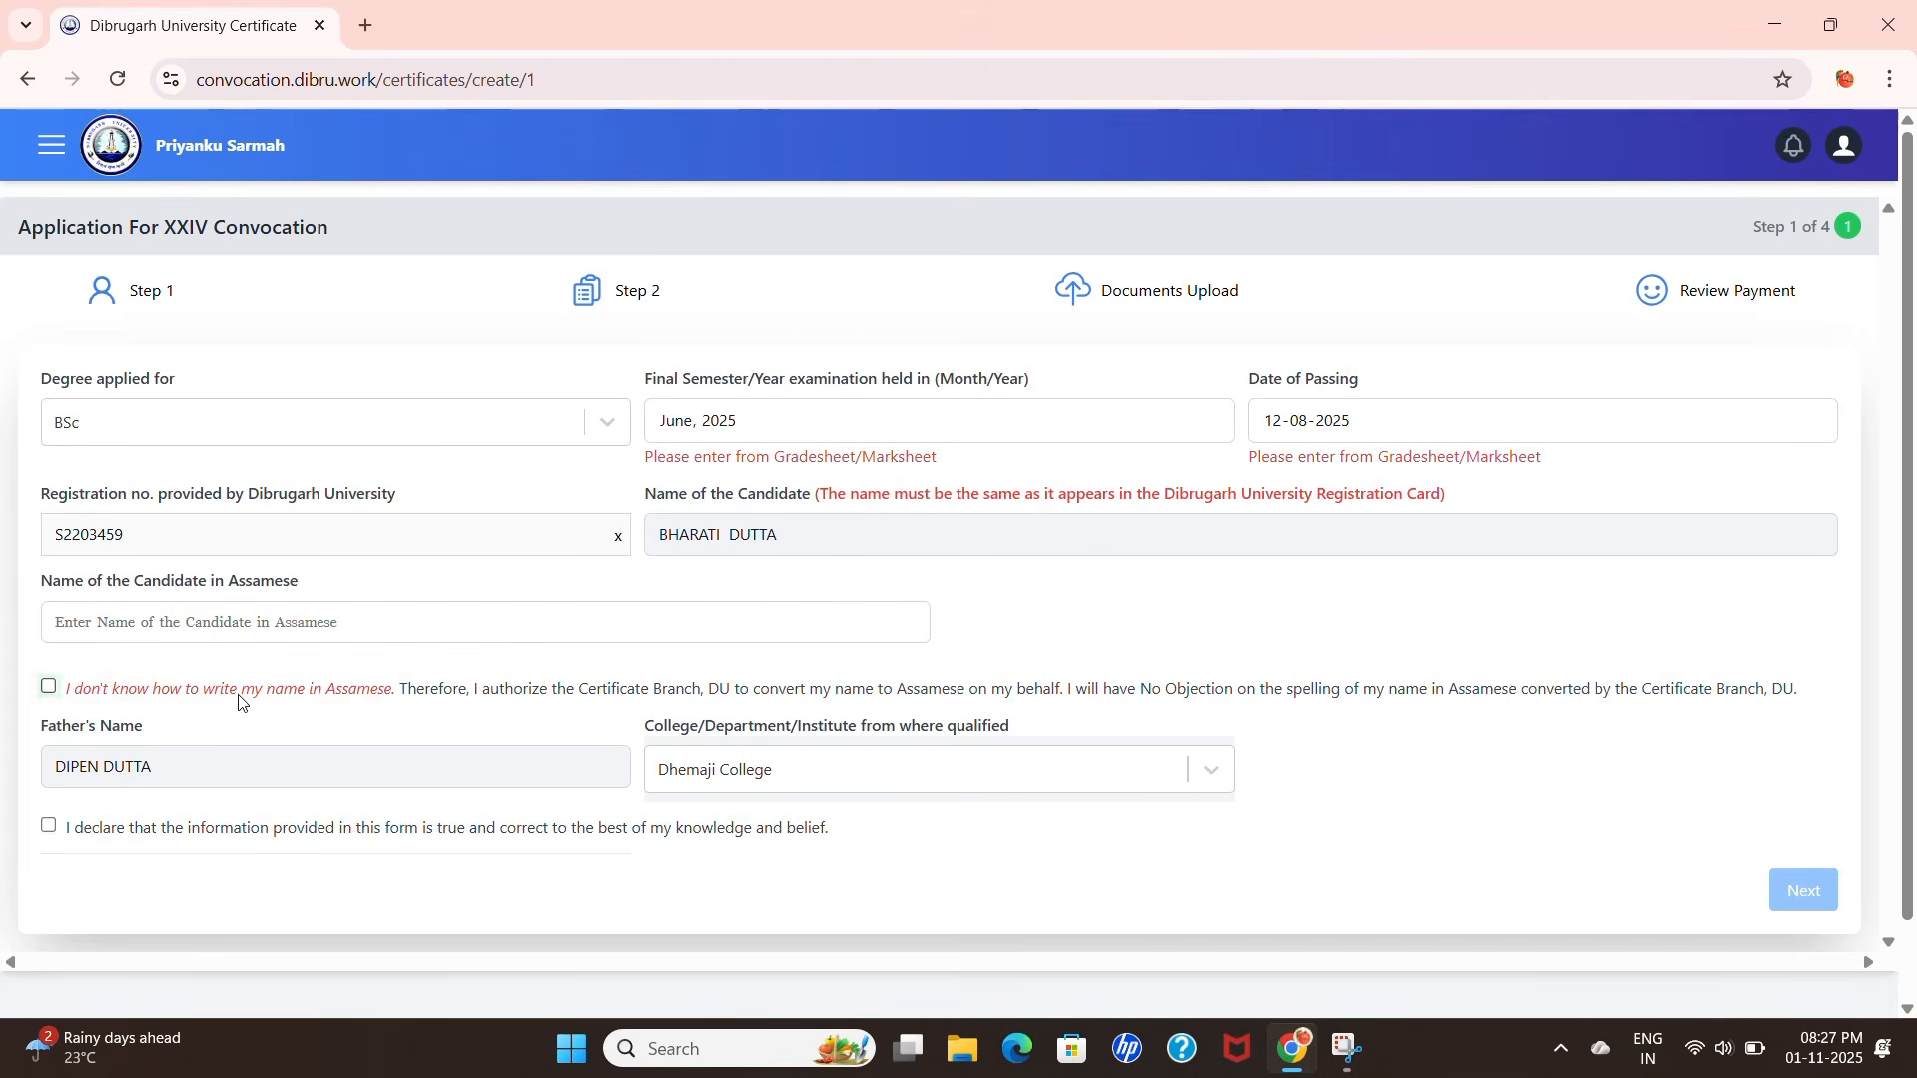
{"action": "left_click", "coordinate": [48, 687]}
{"action": "left_click", "coordinate": [50, 688]}
- Accept the declaration that the information provided in the form is true and correct
{"action": "scroll", "coordinate": [504, 681], "scroll_direction": "down", "scroll_amount": 1}
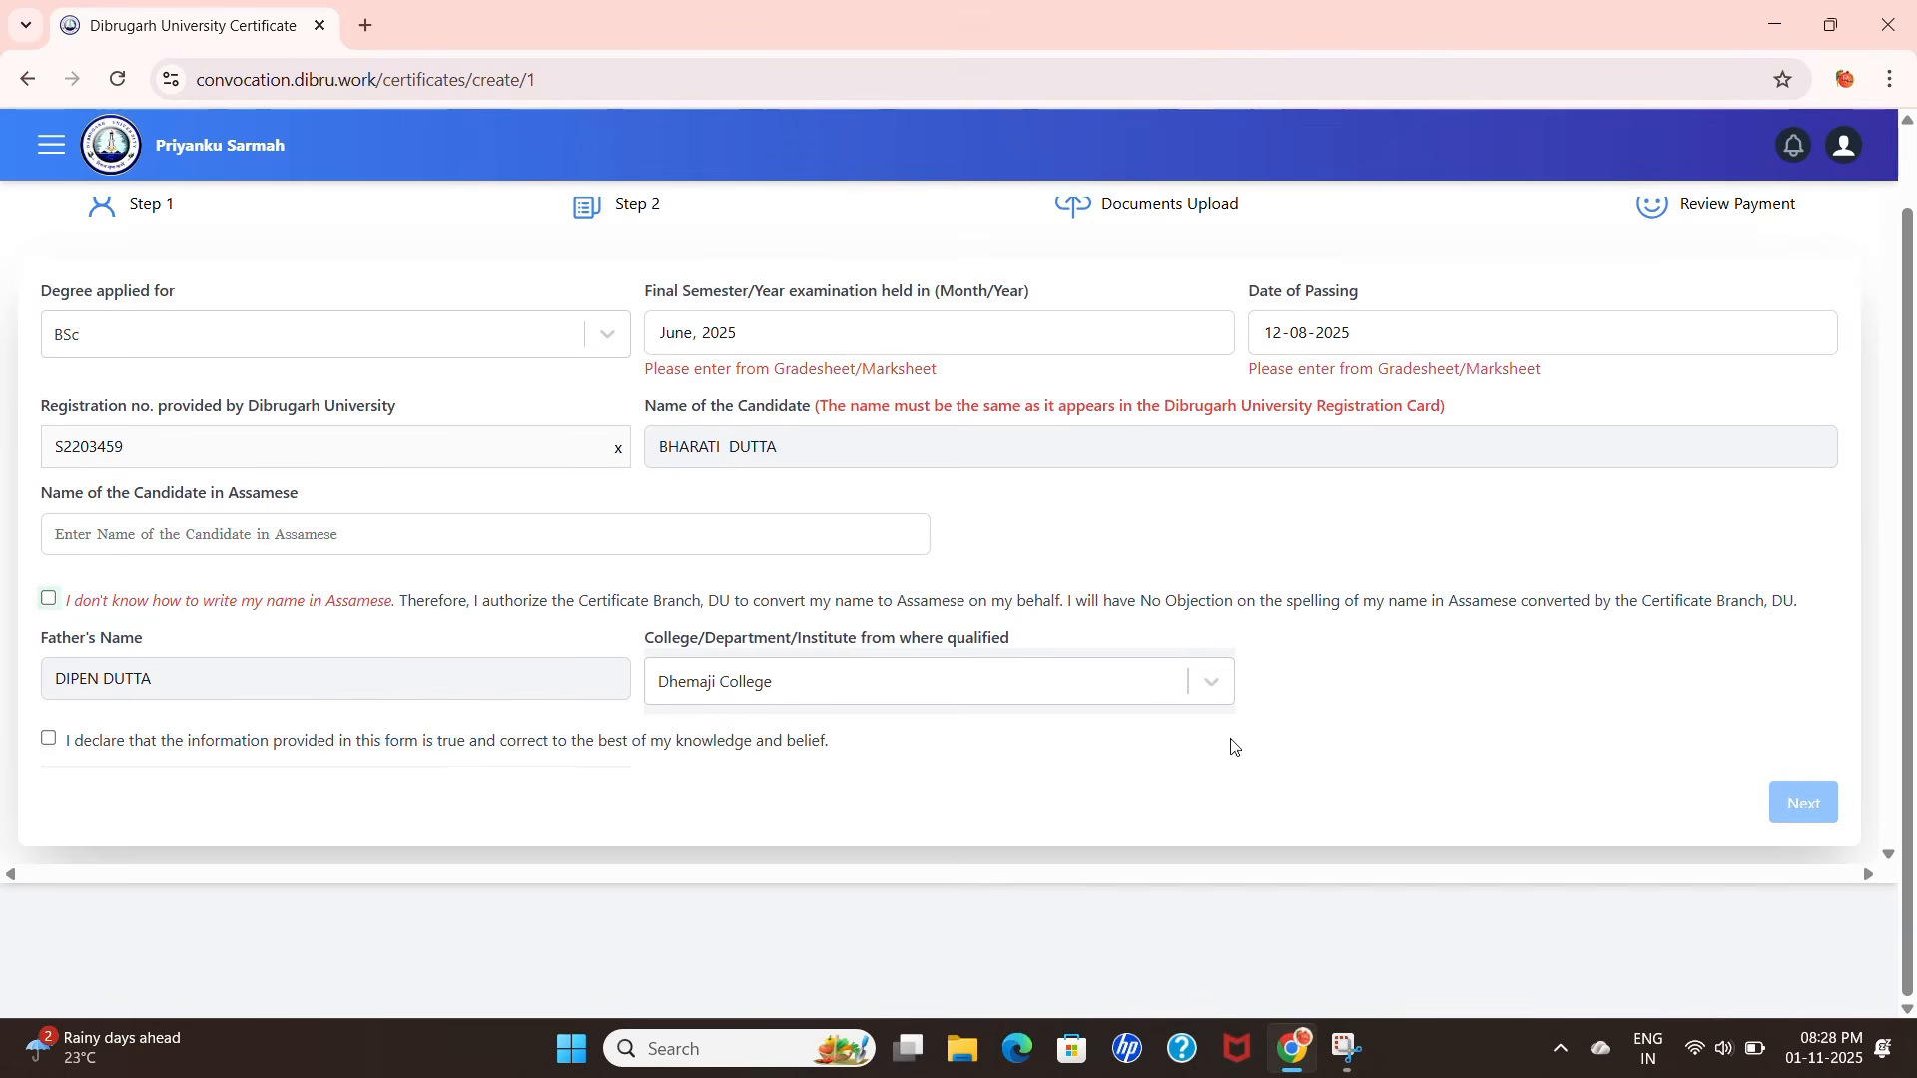
{"action": "left_click", "coordinate": [49, 741]}
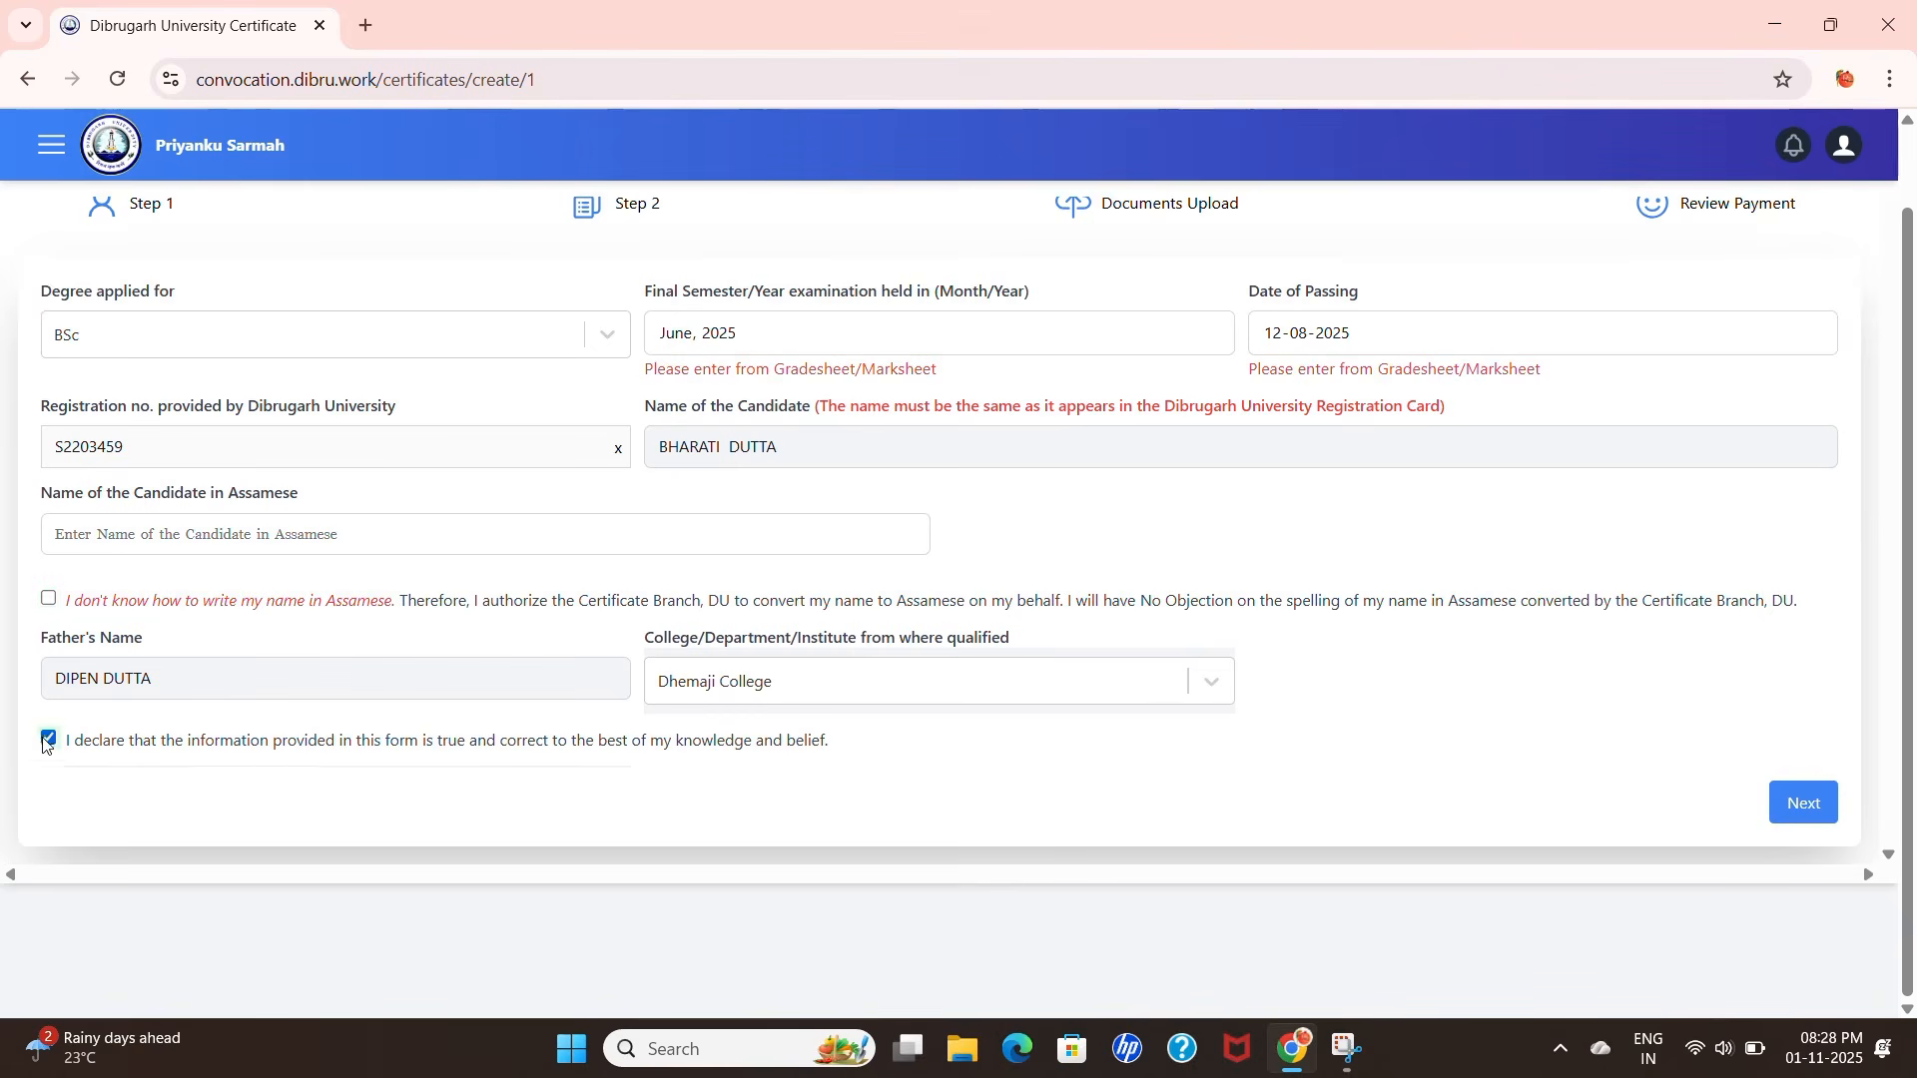
{"action": "scroll", "coordinate": [1306, 697], "scroll_direction": "up", "scroll_amount": 1}
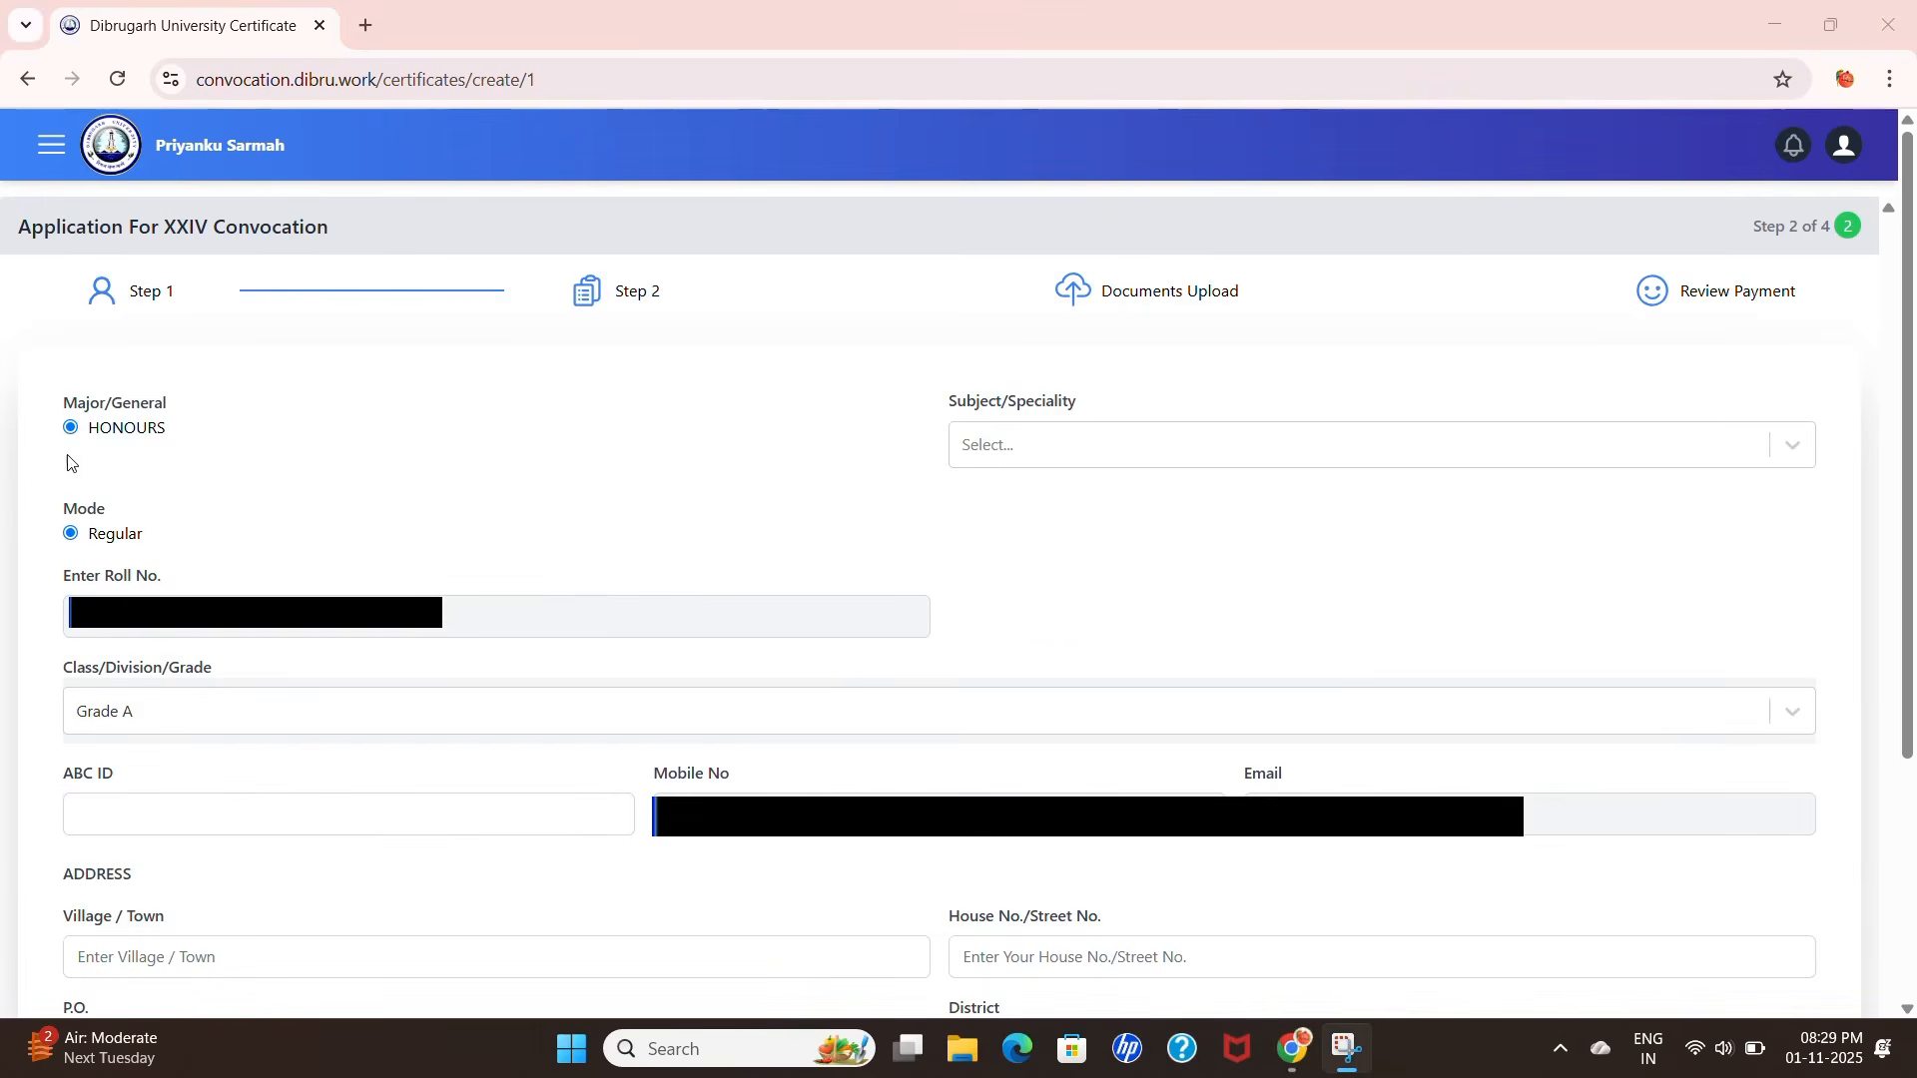
- Examine the available Subject/Speciality options and the remaining Step 2 fields without choosing a subject
{"action": "left_click", "coordinate": [1069, 447]}
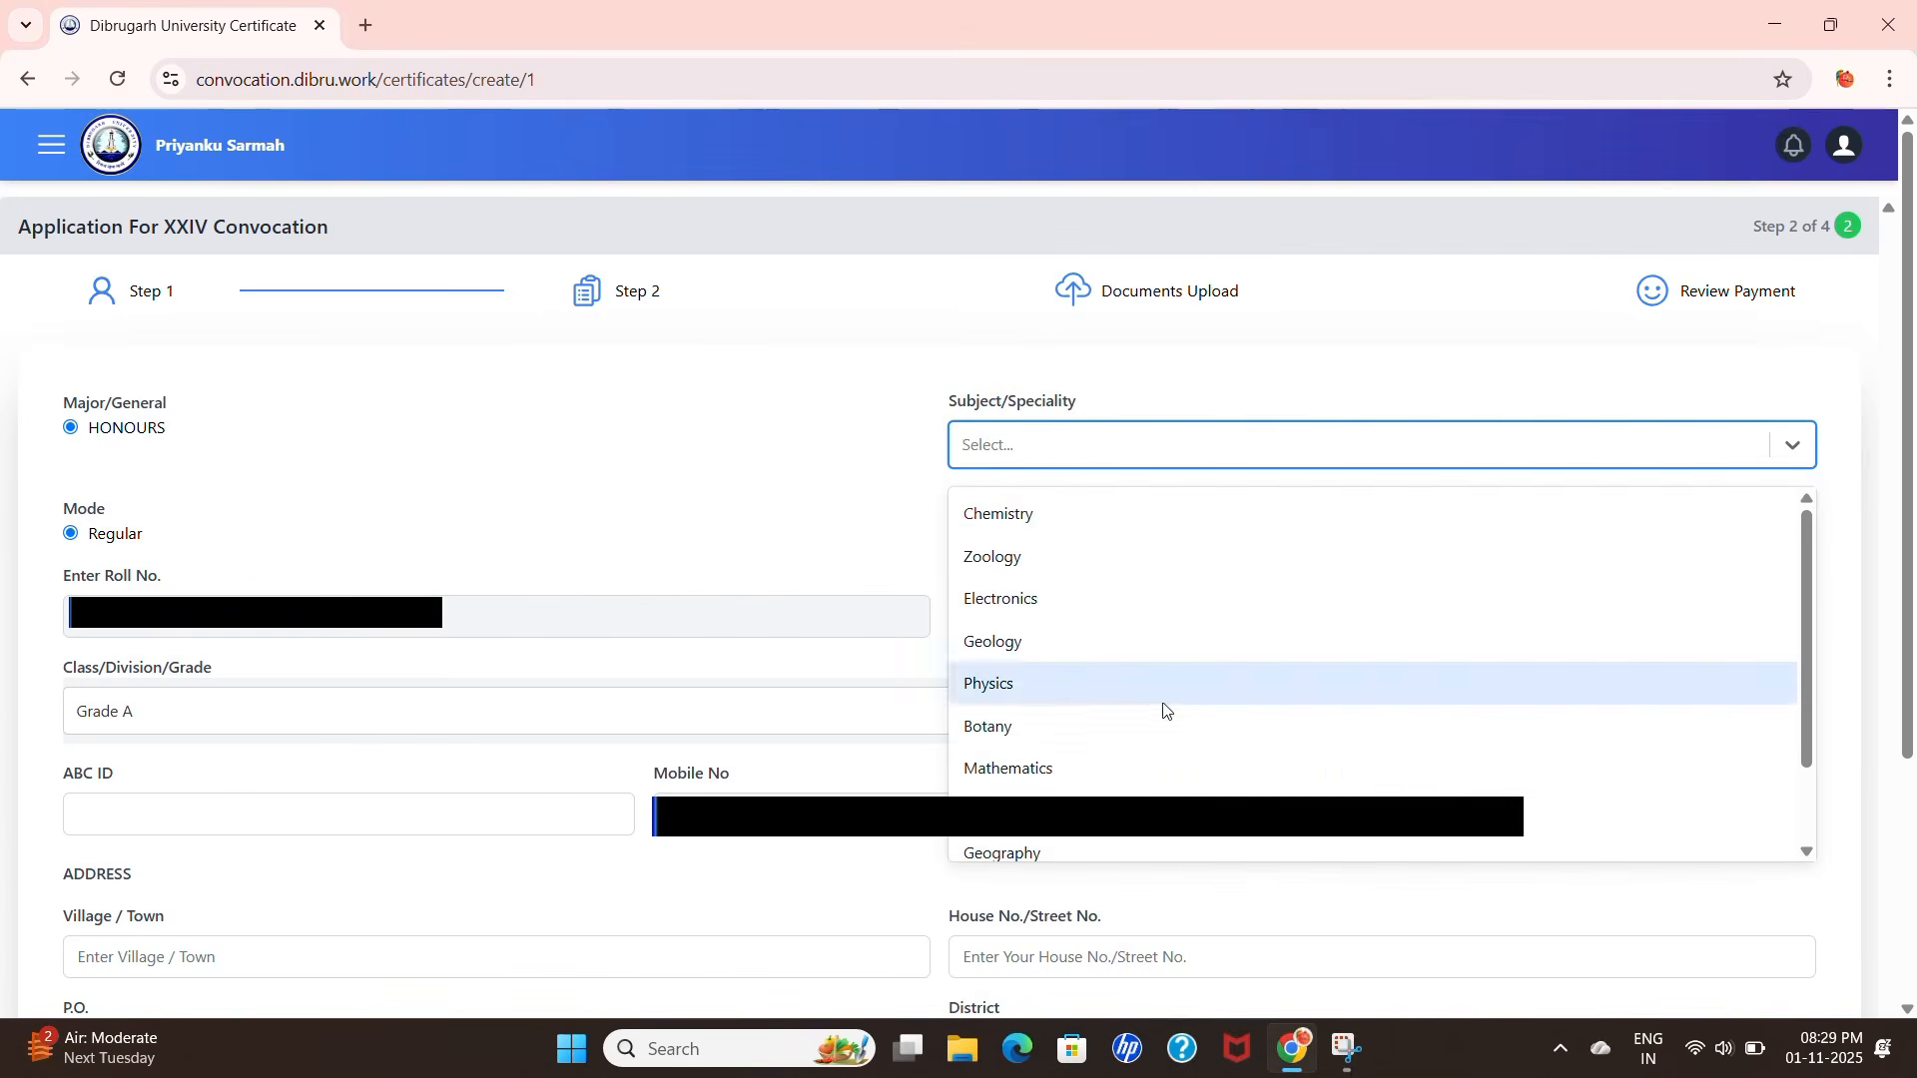
{"action": "scroll", "coordinate": [1089, 664], "scroll_direction": "down", "scroll_amount": 2}
{"action": "scroll", "coordinate": [1089, 664], "scroll_direction": "up", "scroll_amount": 2}
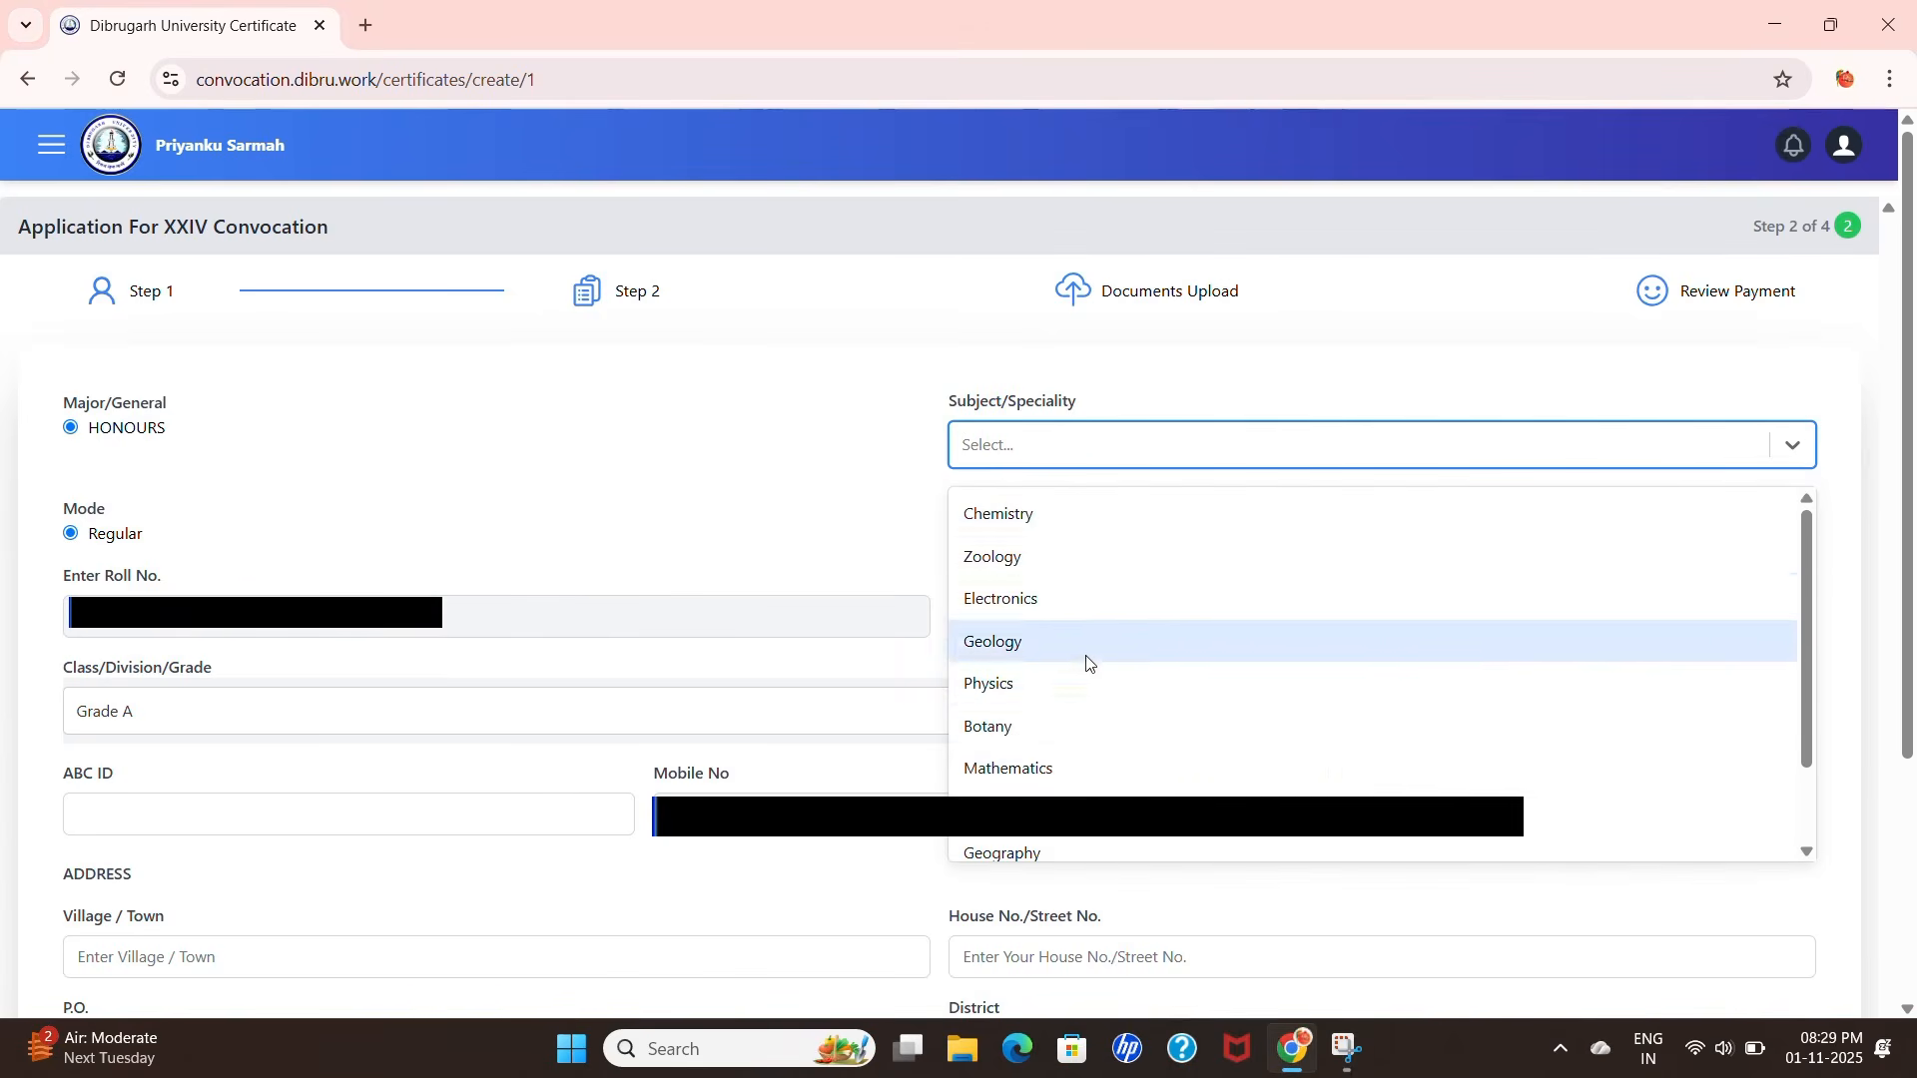
{"action": "left_click", "coordinate": [606, 497]}
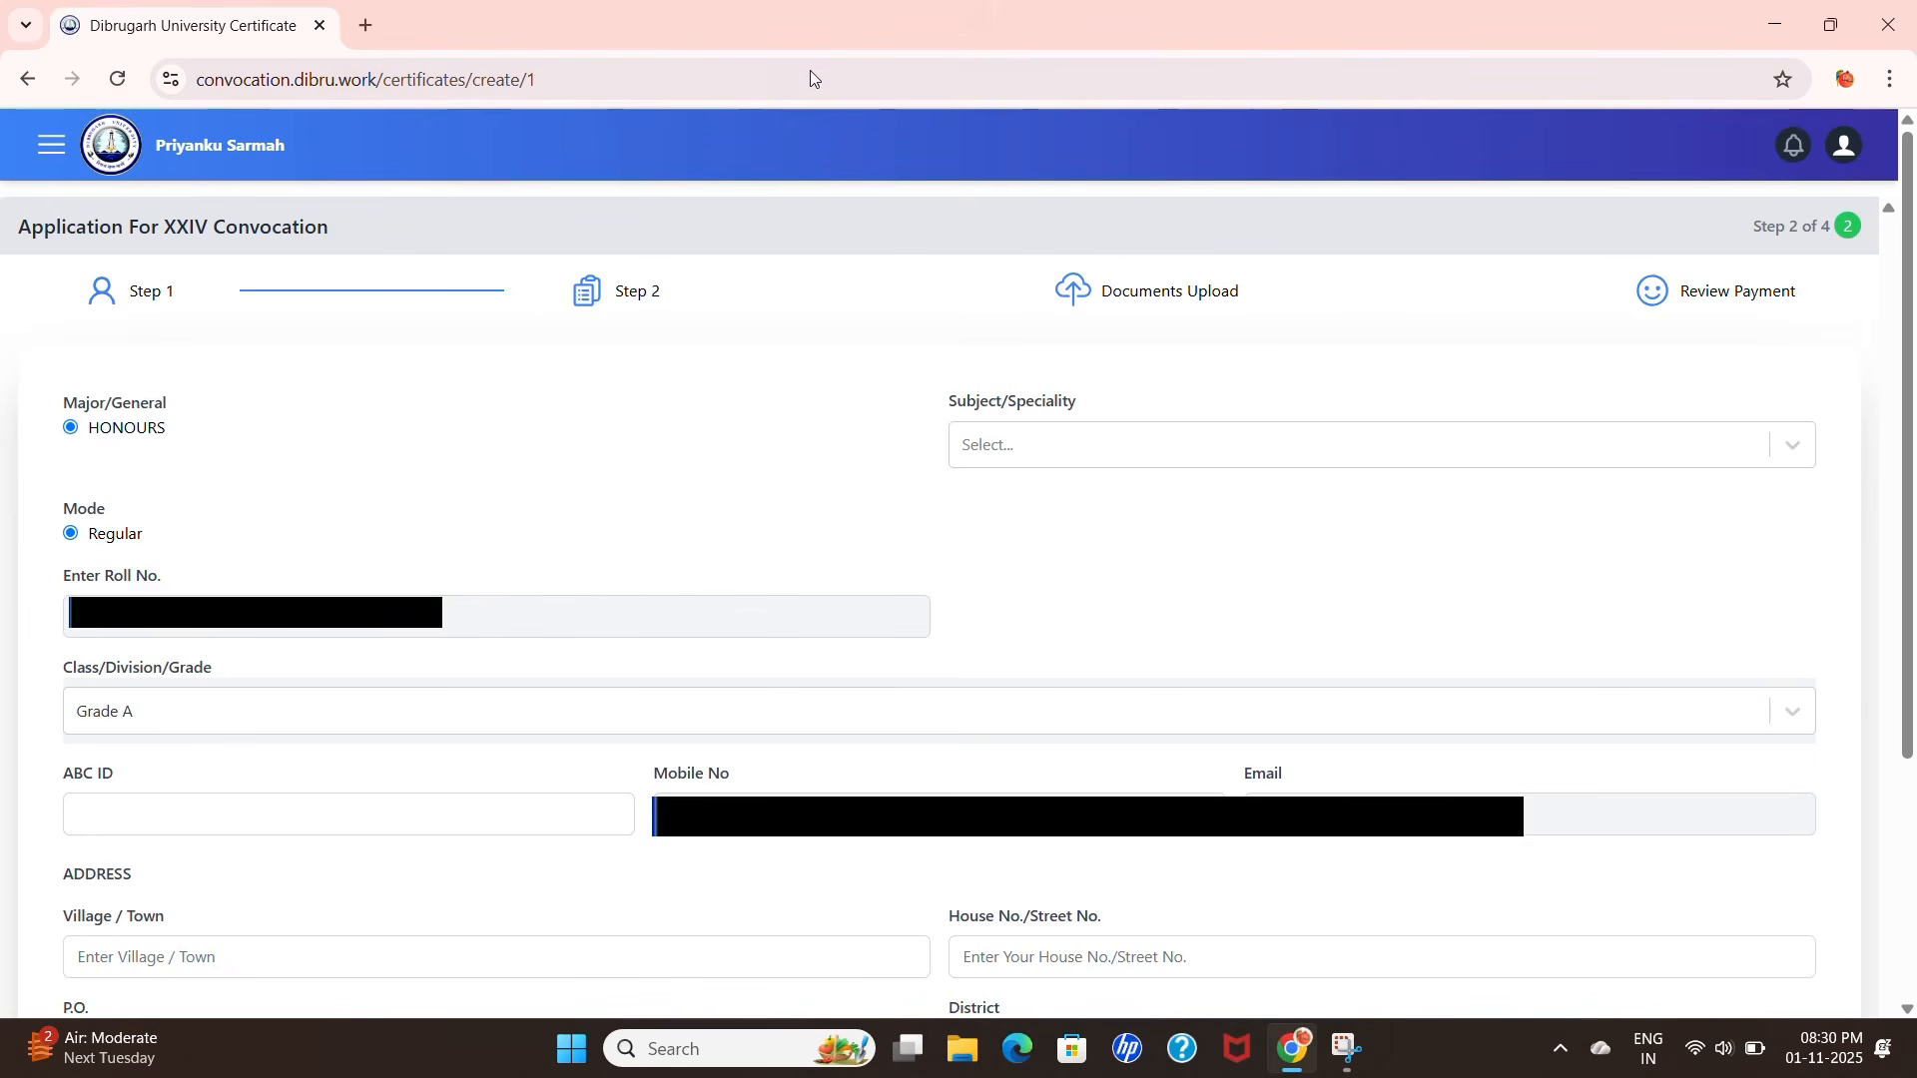
{"action": "scroll", "coordinate": [250, 445], "scroll_direction": "down", "scroll_amount": 3}
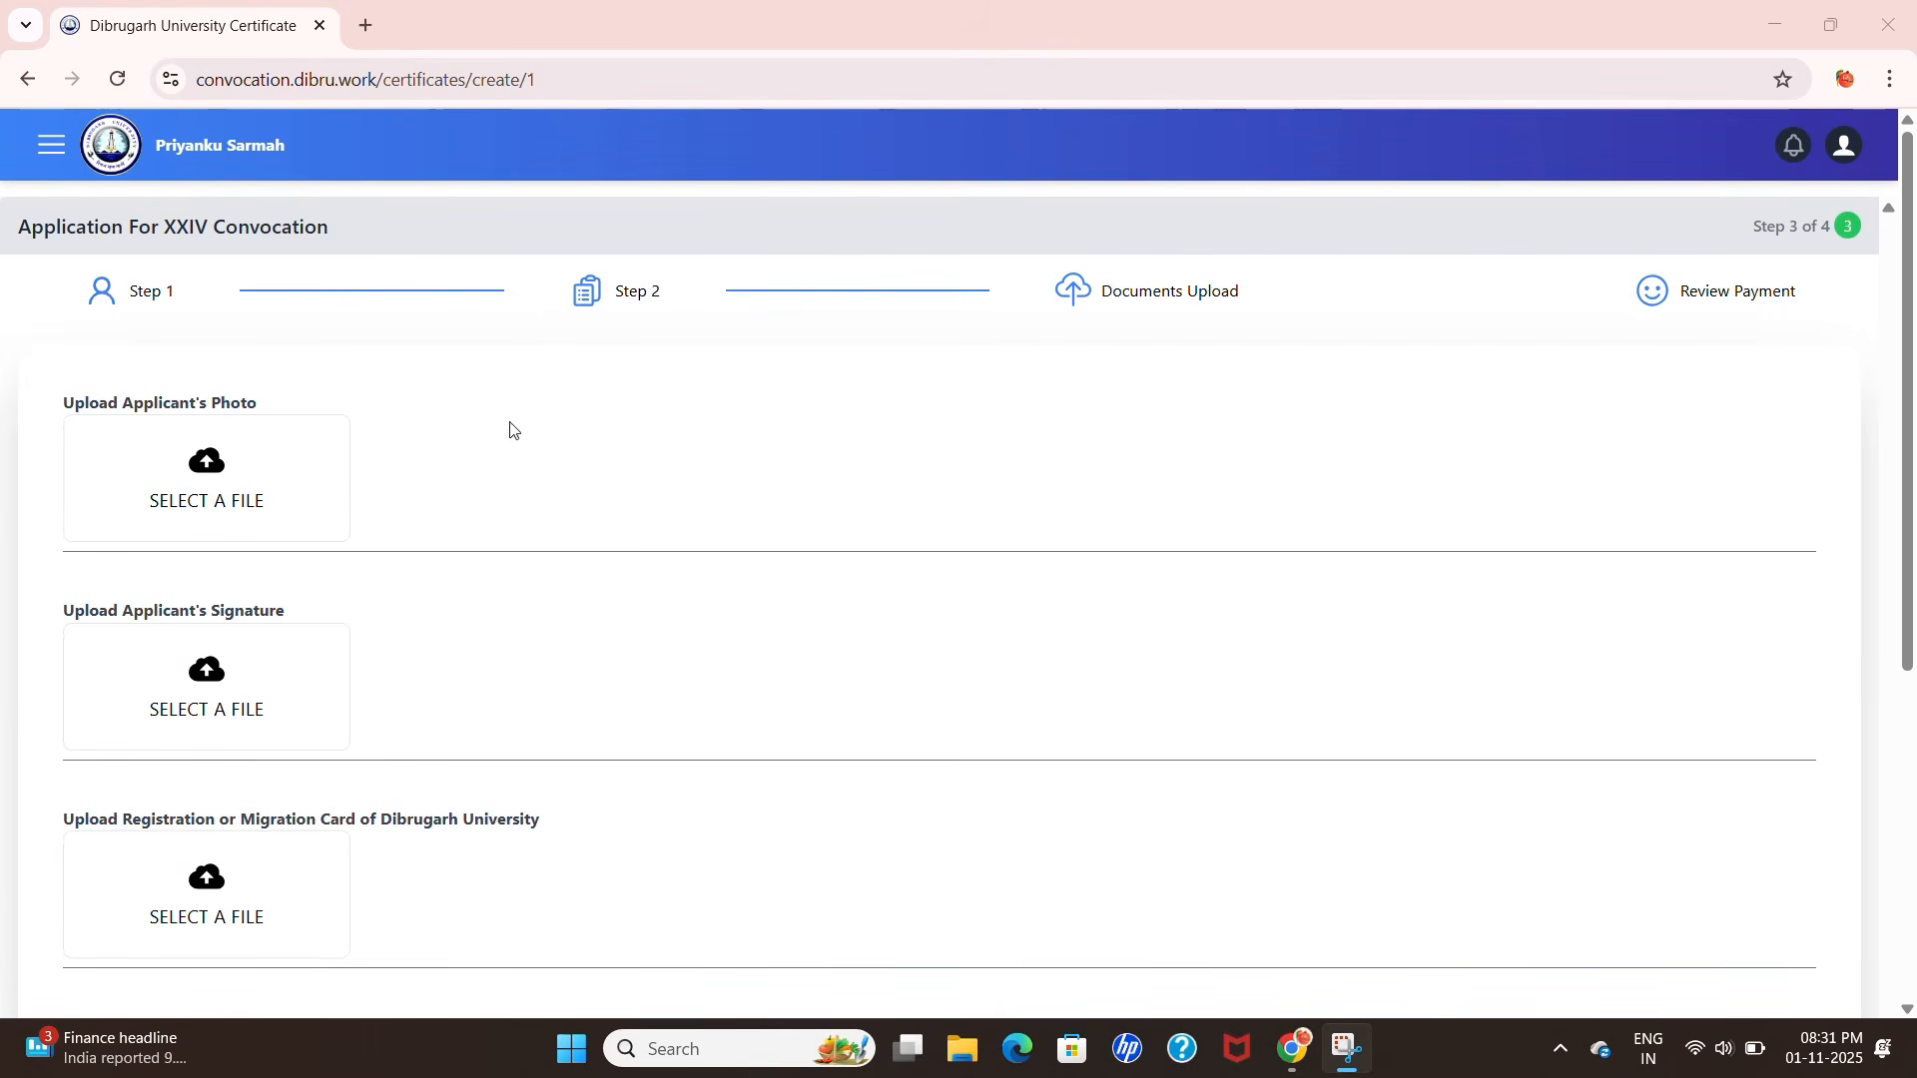
- Review which documents the Documents Upload step requires, from the applicant's photo to the final semester gradesheet
{"action": "scroll", "coordinate": [593, 480], "scroll_direction": "down", "scroll_amount": 1}
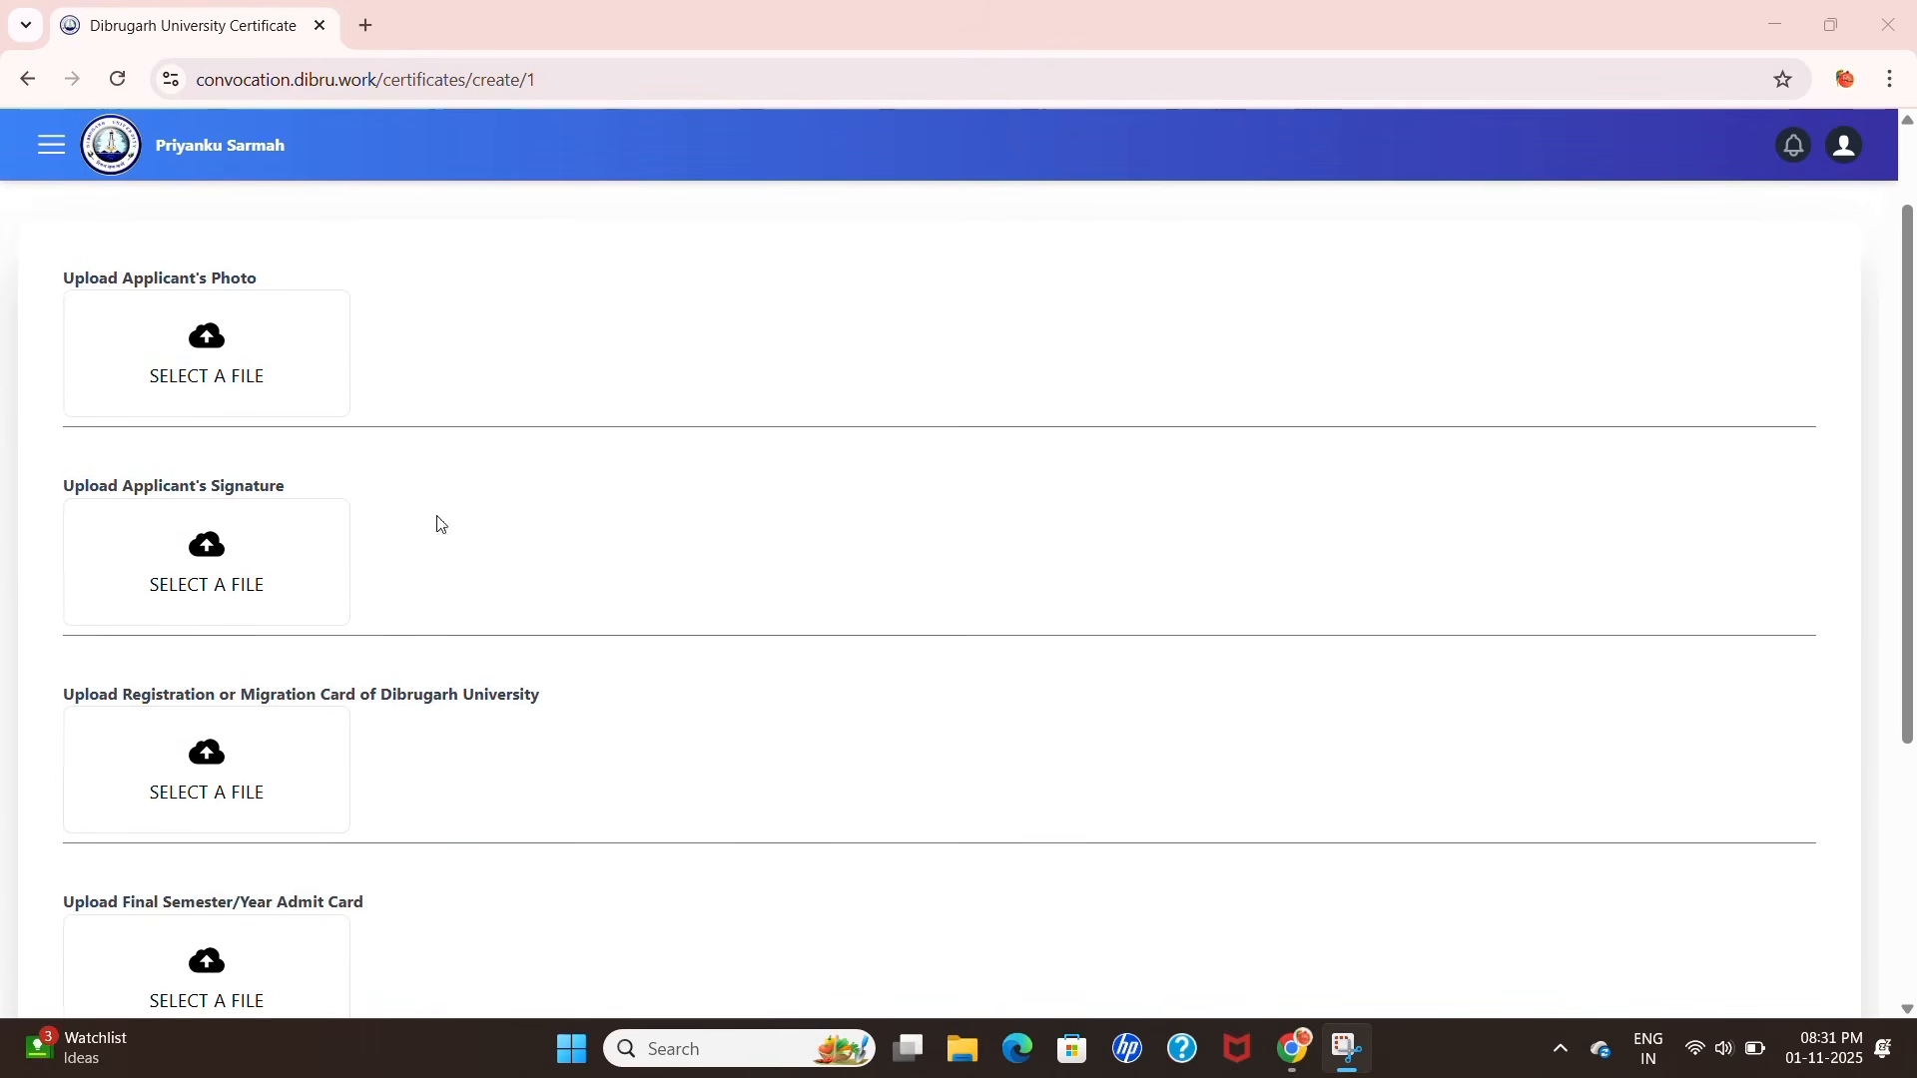
{"action": "scroll", "coordinate": [554, 574], "scroll_direction": "down", "scroll_amount": 1}
{"action": "scroll", "coordinate": [559, 579], "scroll_direction": "down", "scroll_amount": 2}
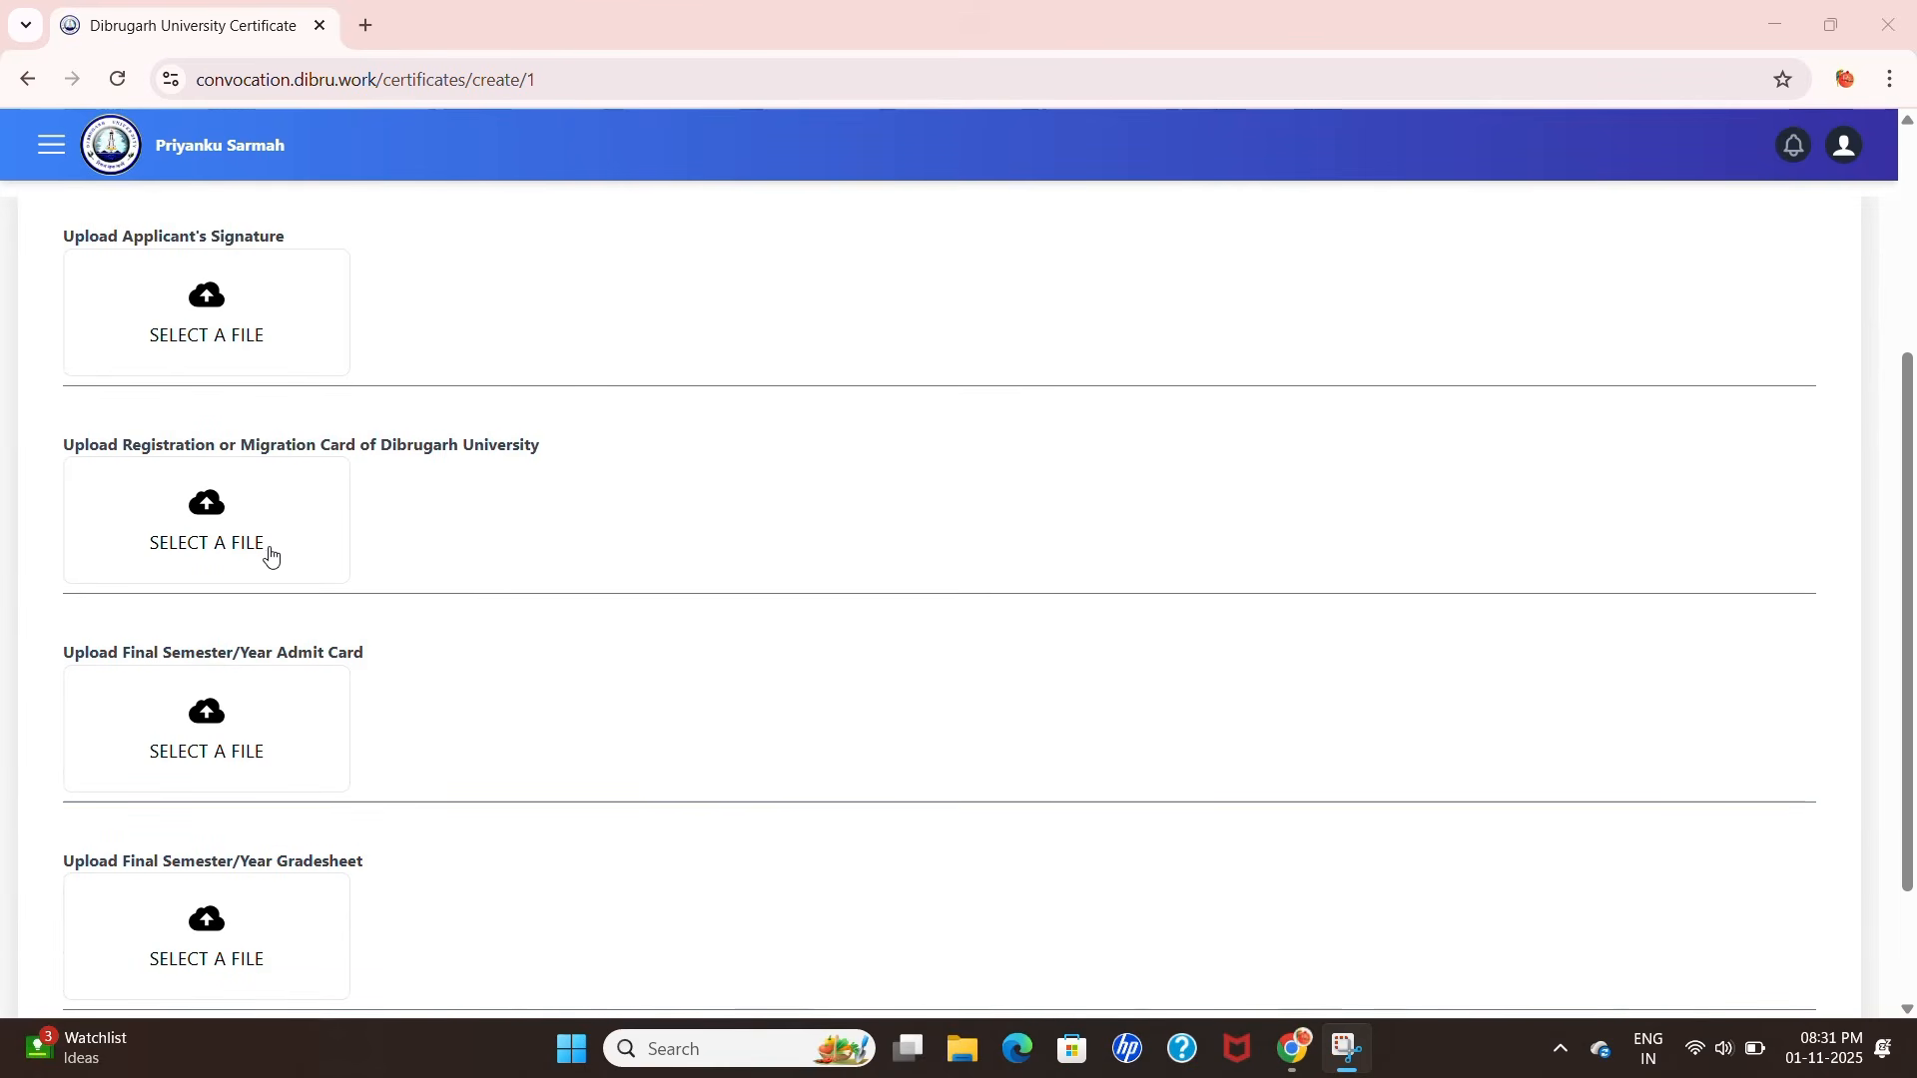
{"action": "scroll", "coordinate": [779, 577], "scroll_direction": "down", "scroll_amount": 1}
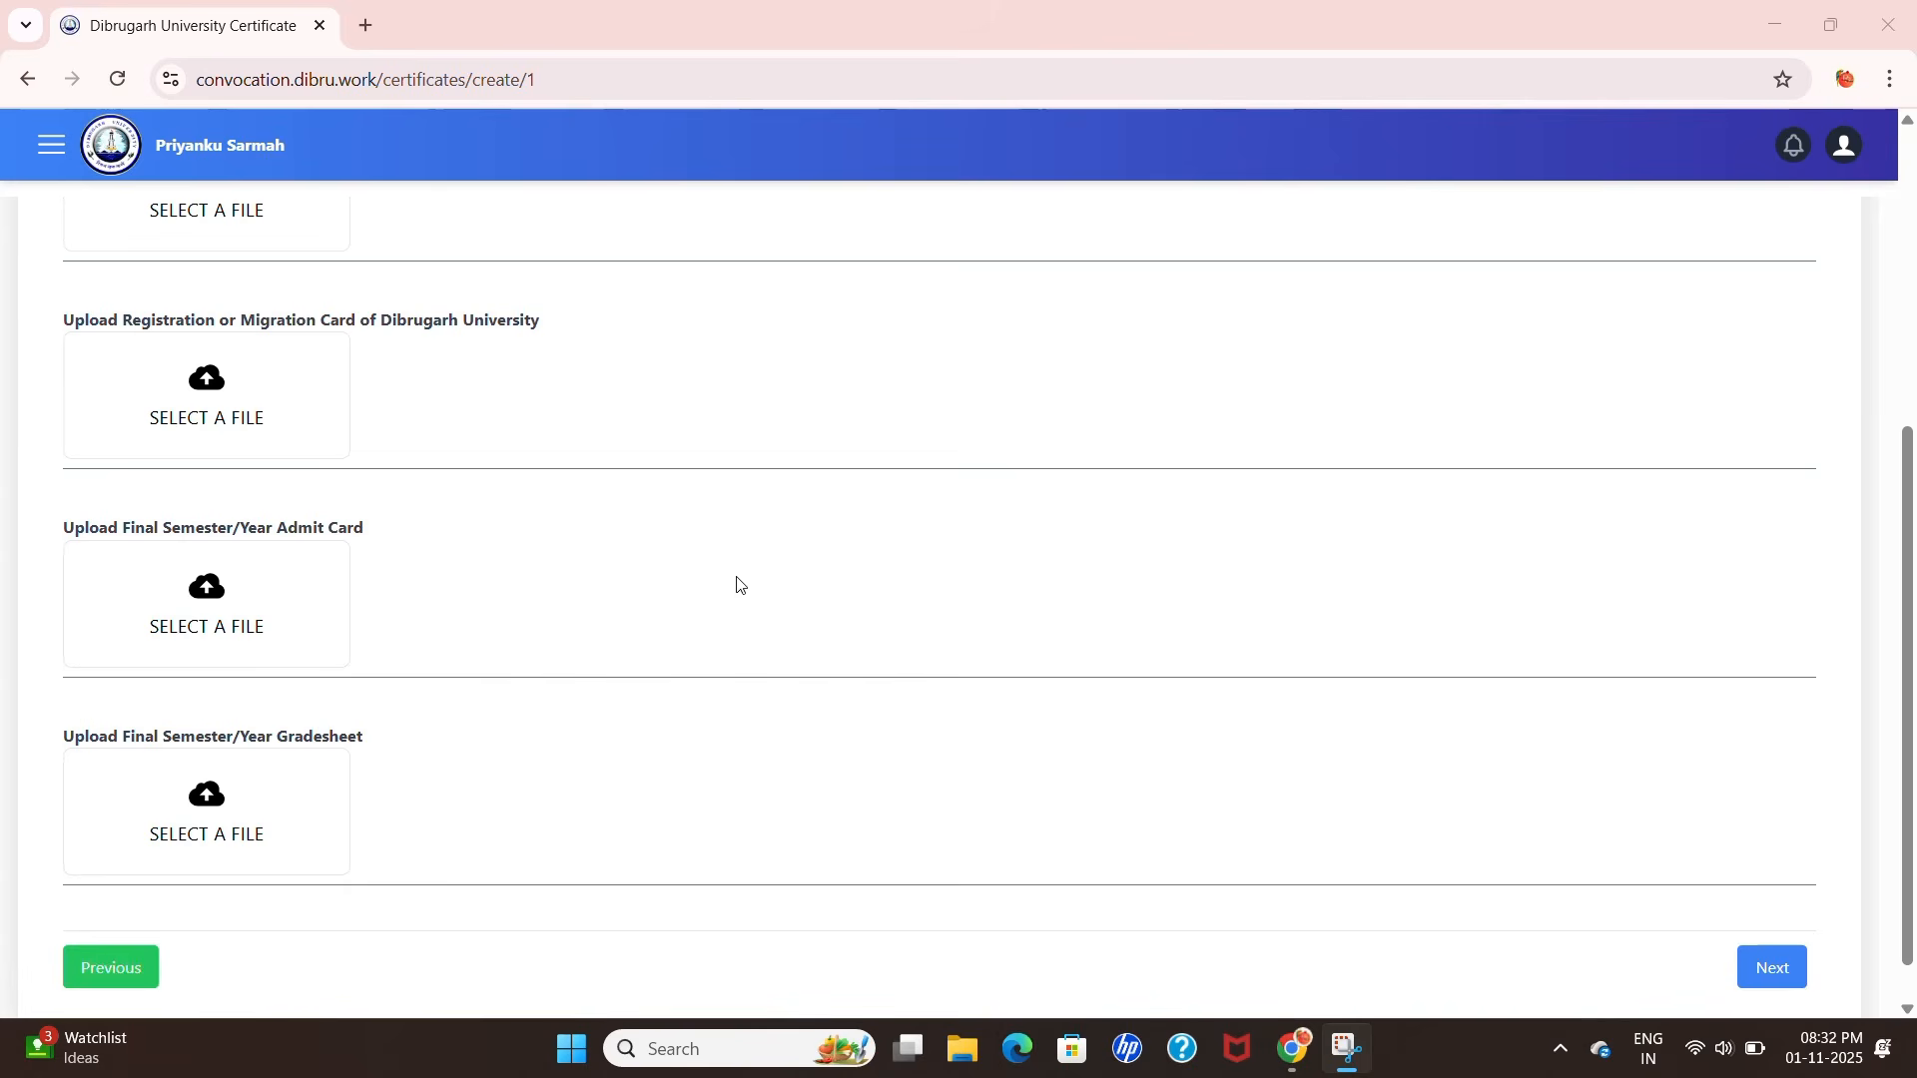
{"action": "scroll", "coordinate": [719, 620], "scroll_direction": "down", "scroll_amount": 1}
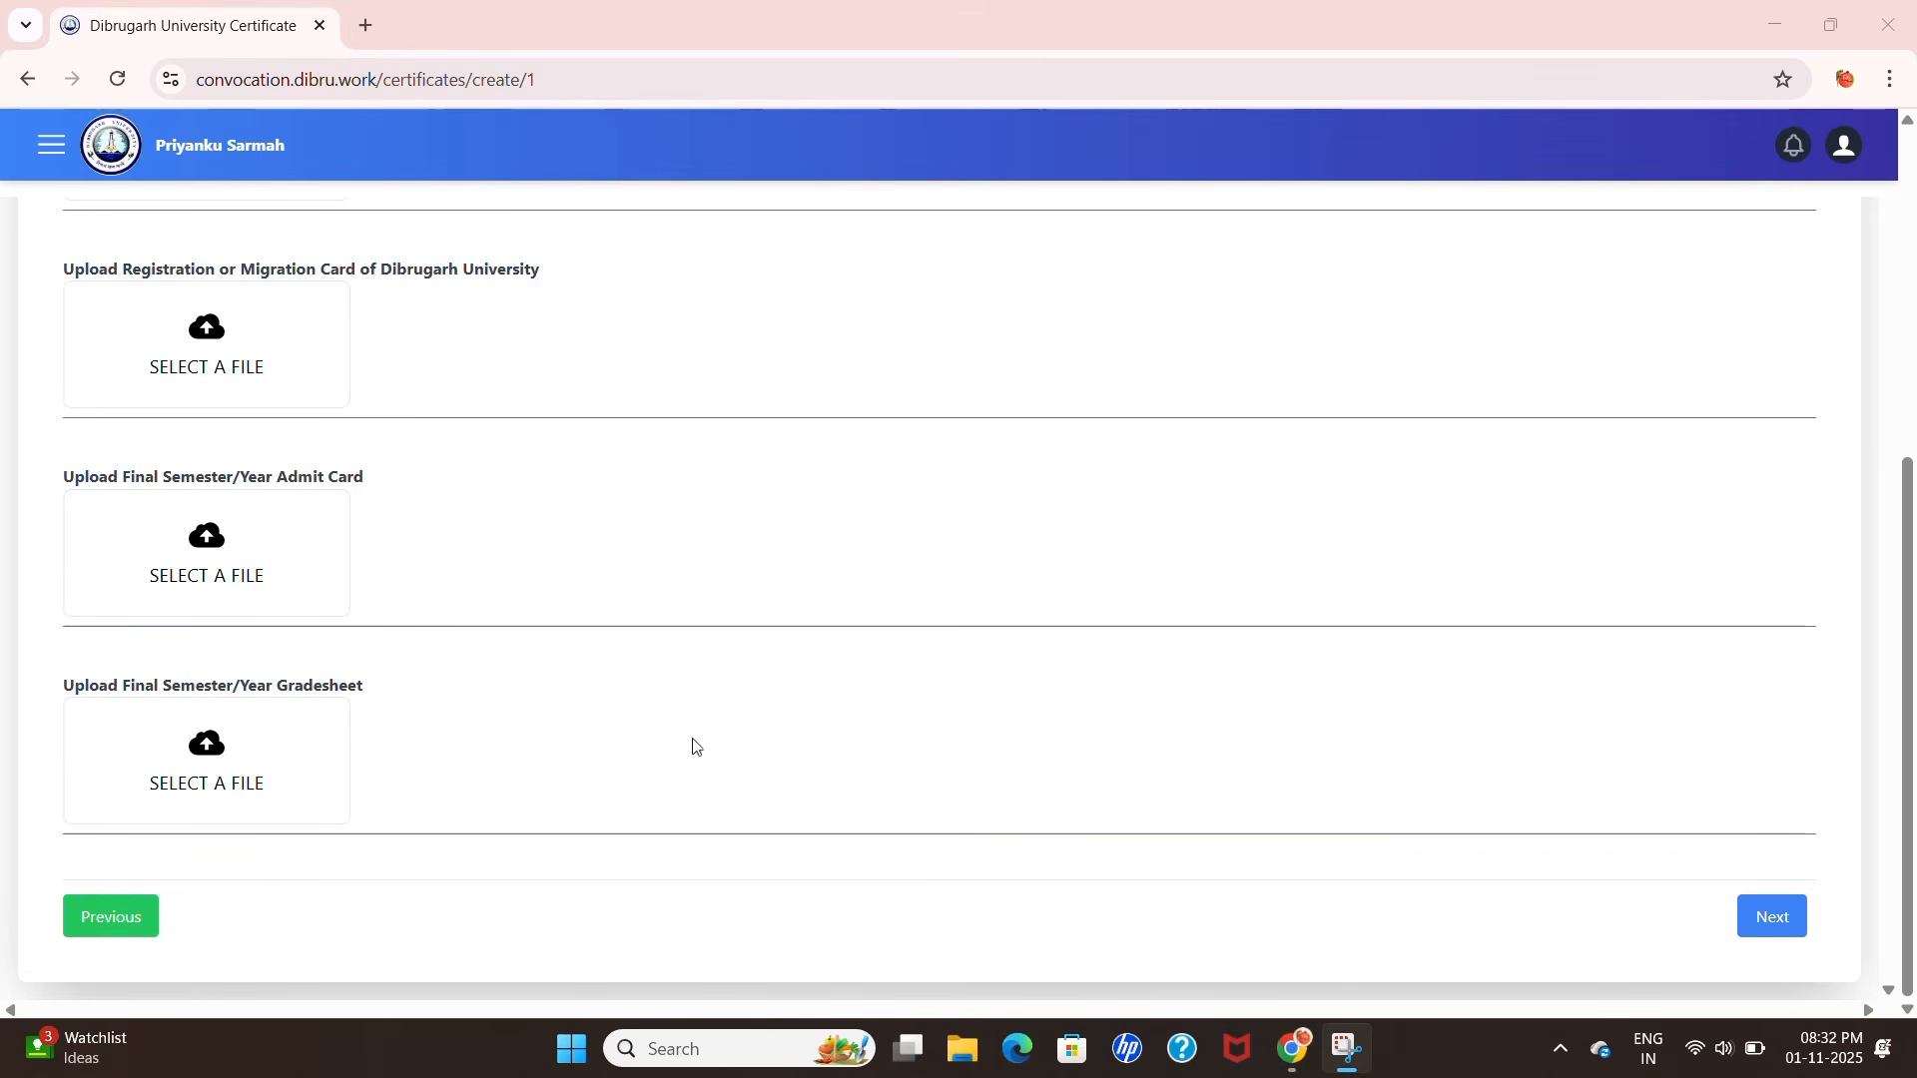
{"action": "scroll", "coordinate": [1304, 731], "scroll_direction": "up", "scroll_amount": 5}
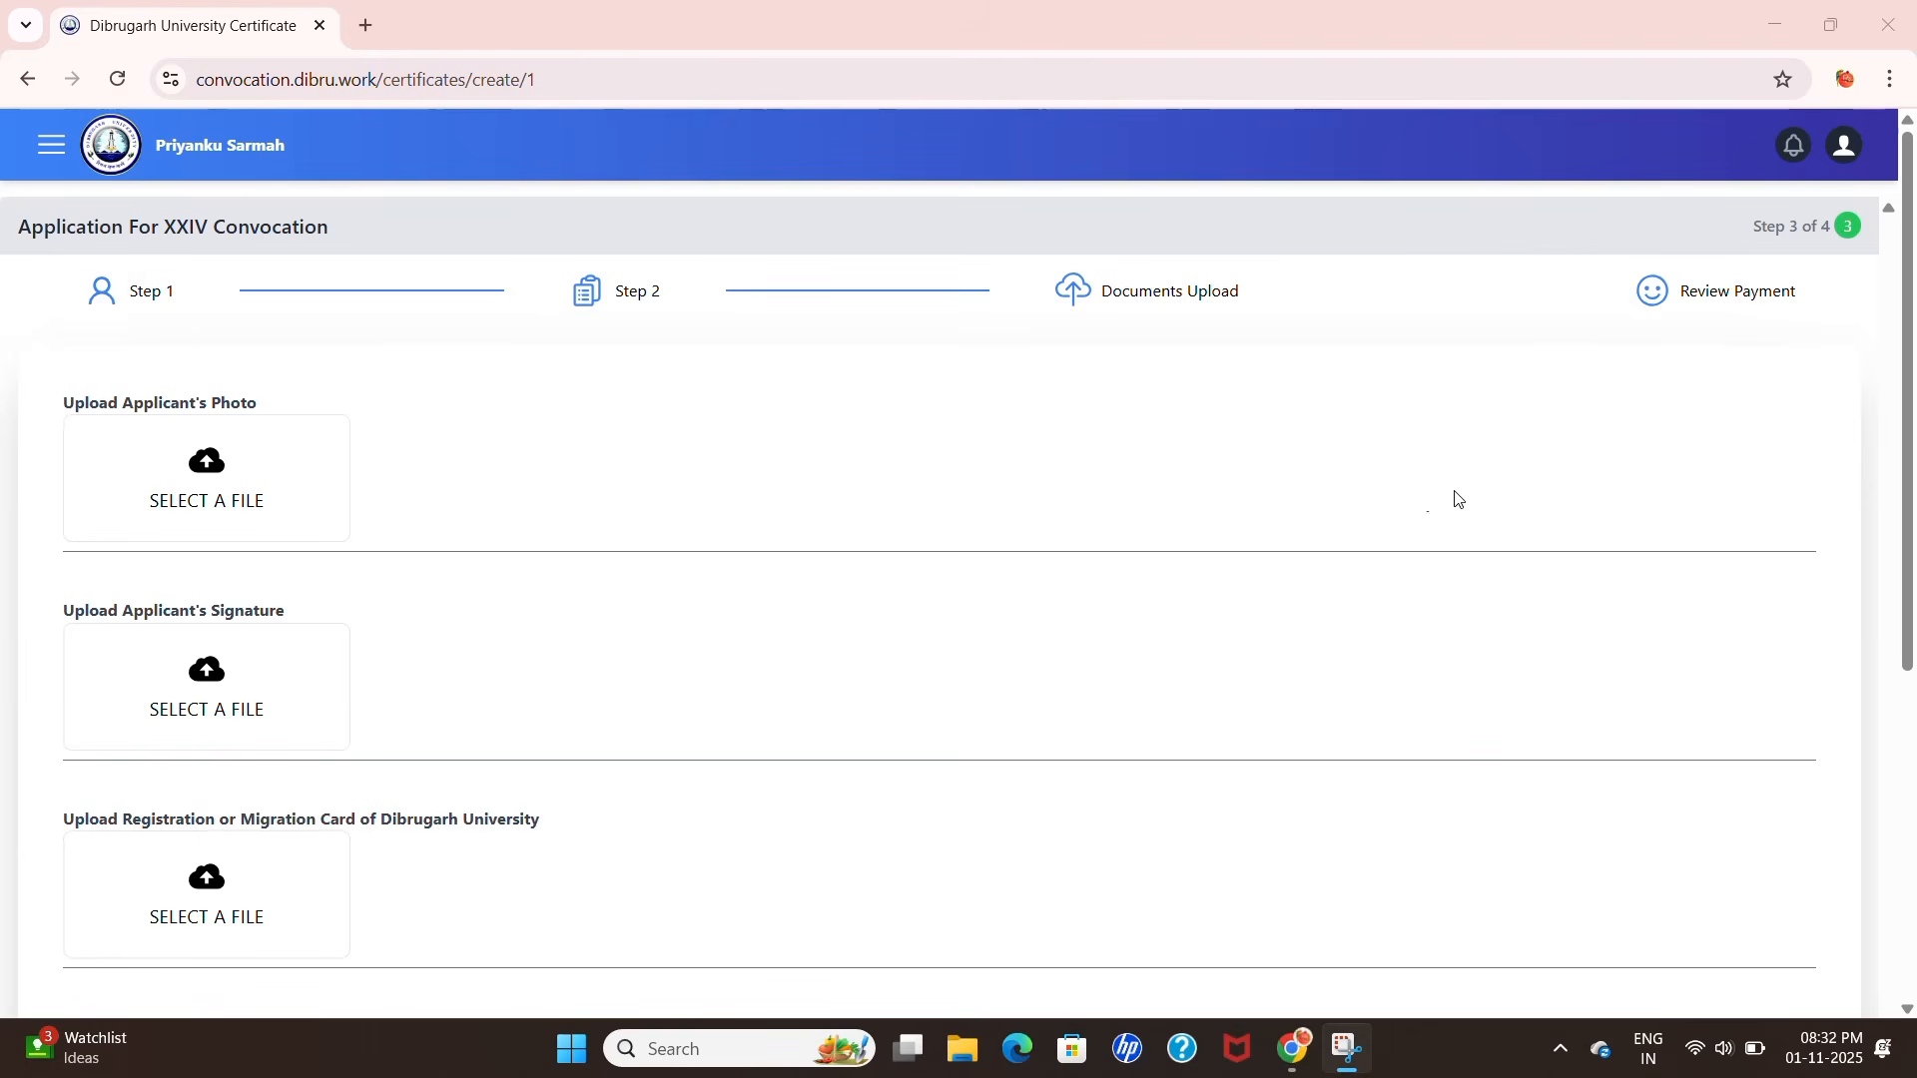
{"action": "scroll", "coordinate": [1468, 514], "scroll_direction": "down", "scroll_amount": 5}
{"action": "scroll", "coordinate": [1402, 527], "scroll_direction": "up", "scroll_amount": 5}
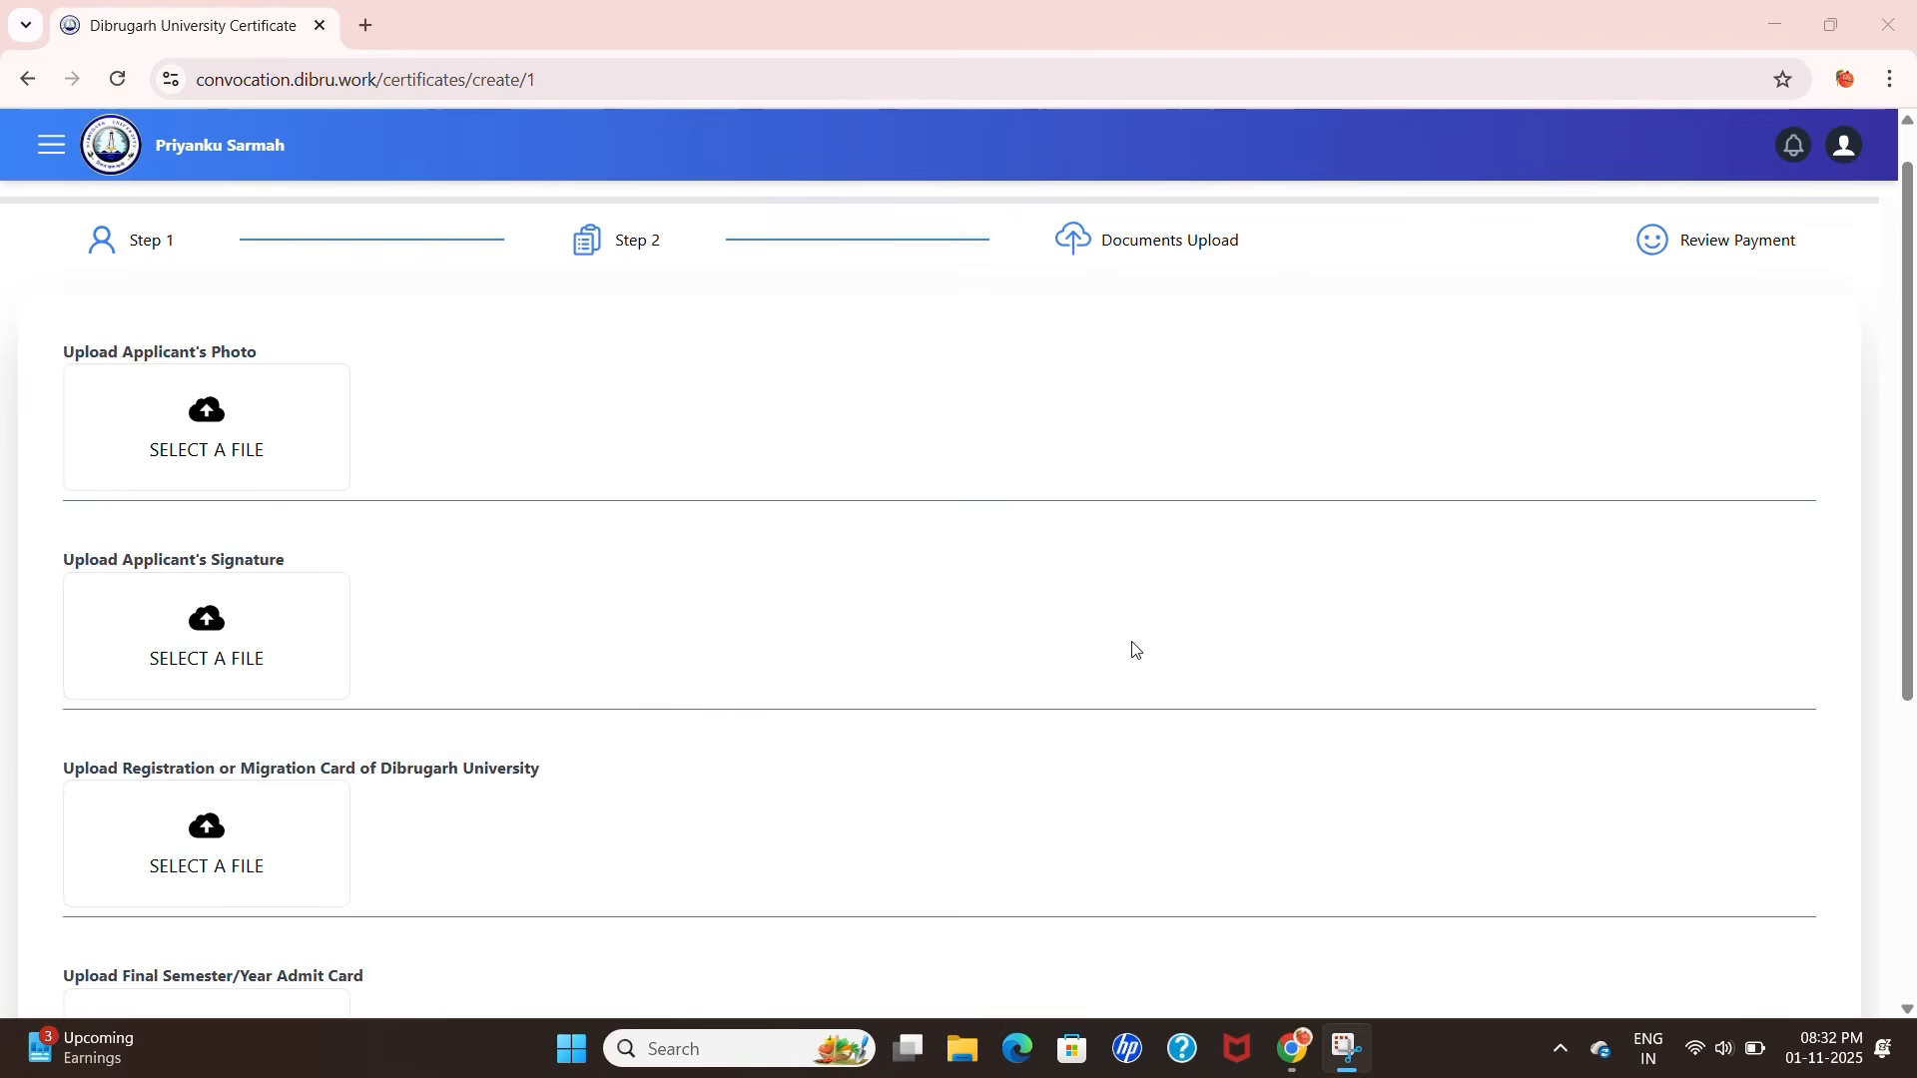
- Leave the application for the home dashboard and view the list of applied certificates
{"action": "left_click", "coordinate": [44, 149]}
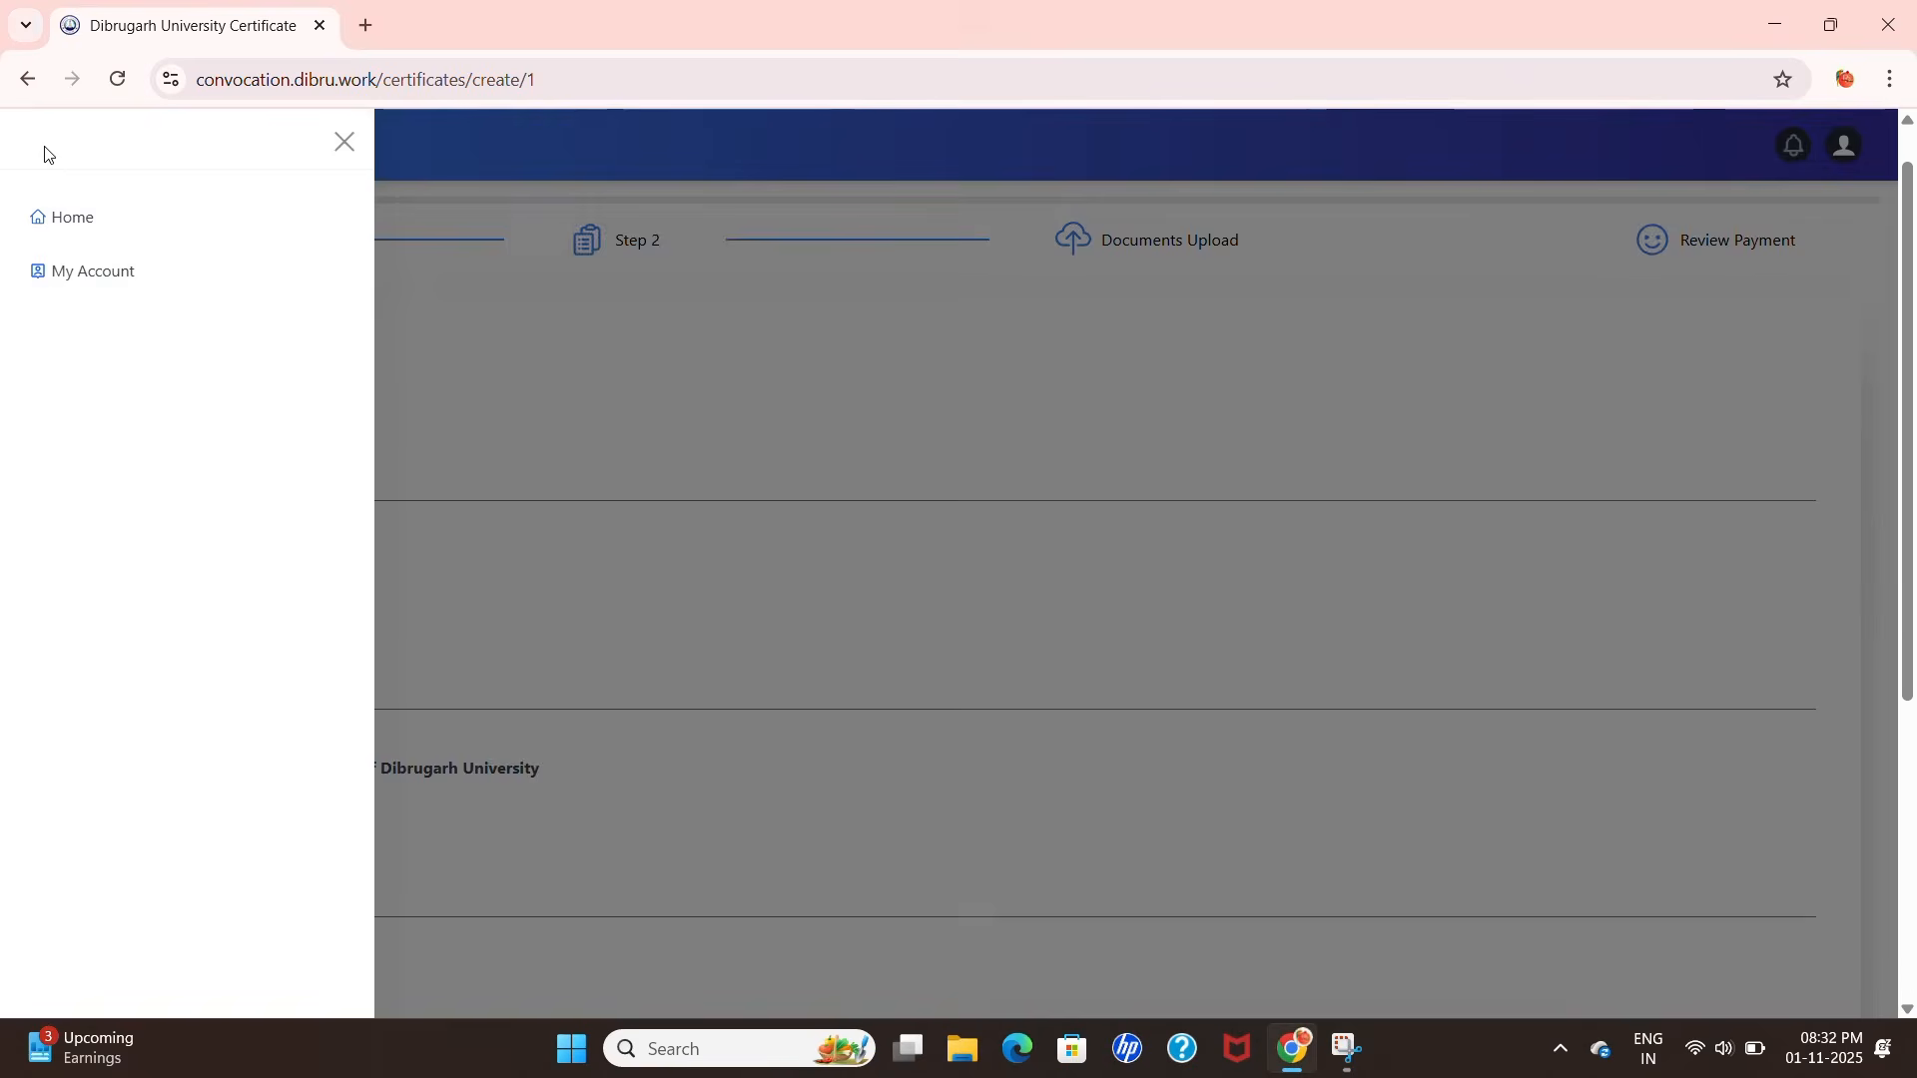
{"action": "left_click", "coordinate": [72, 216]}
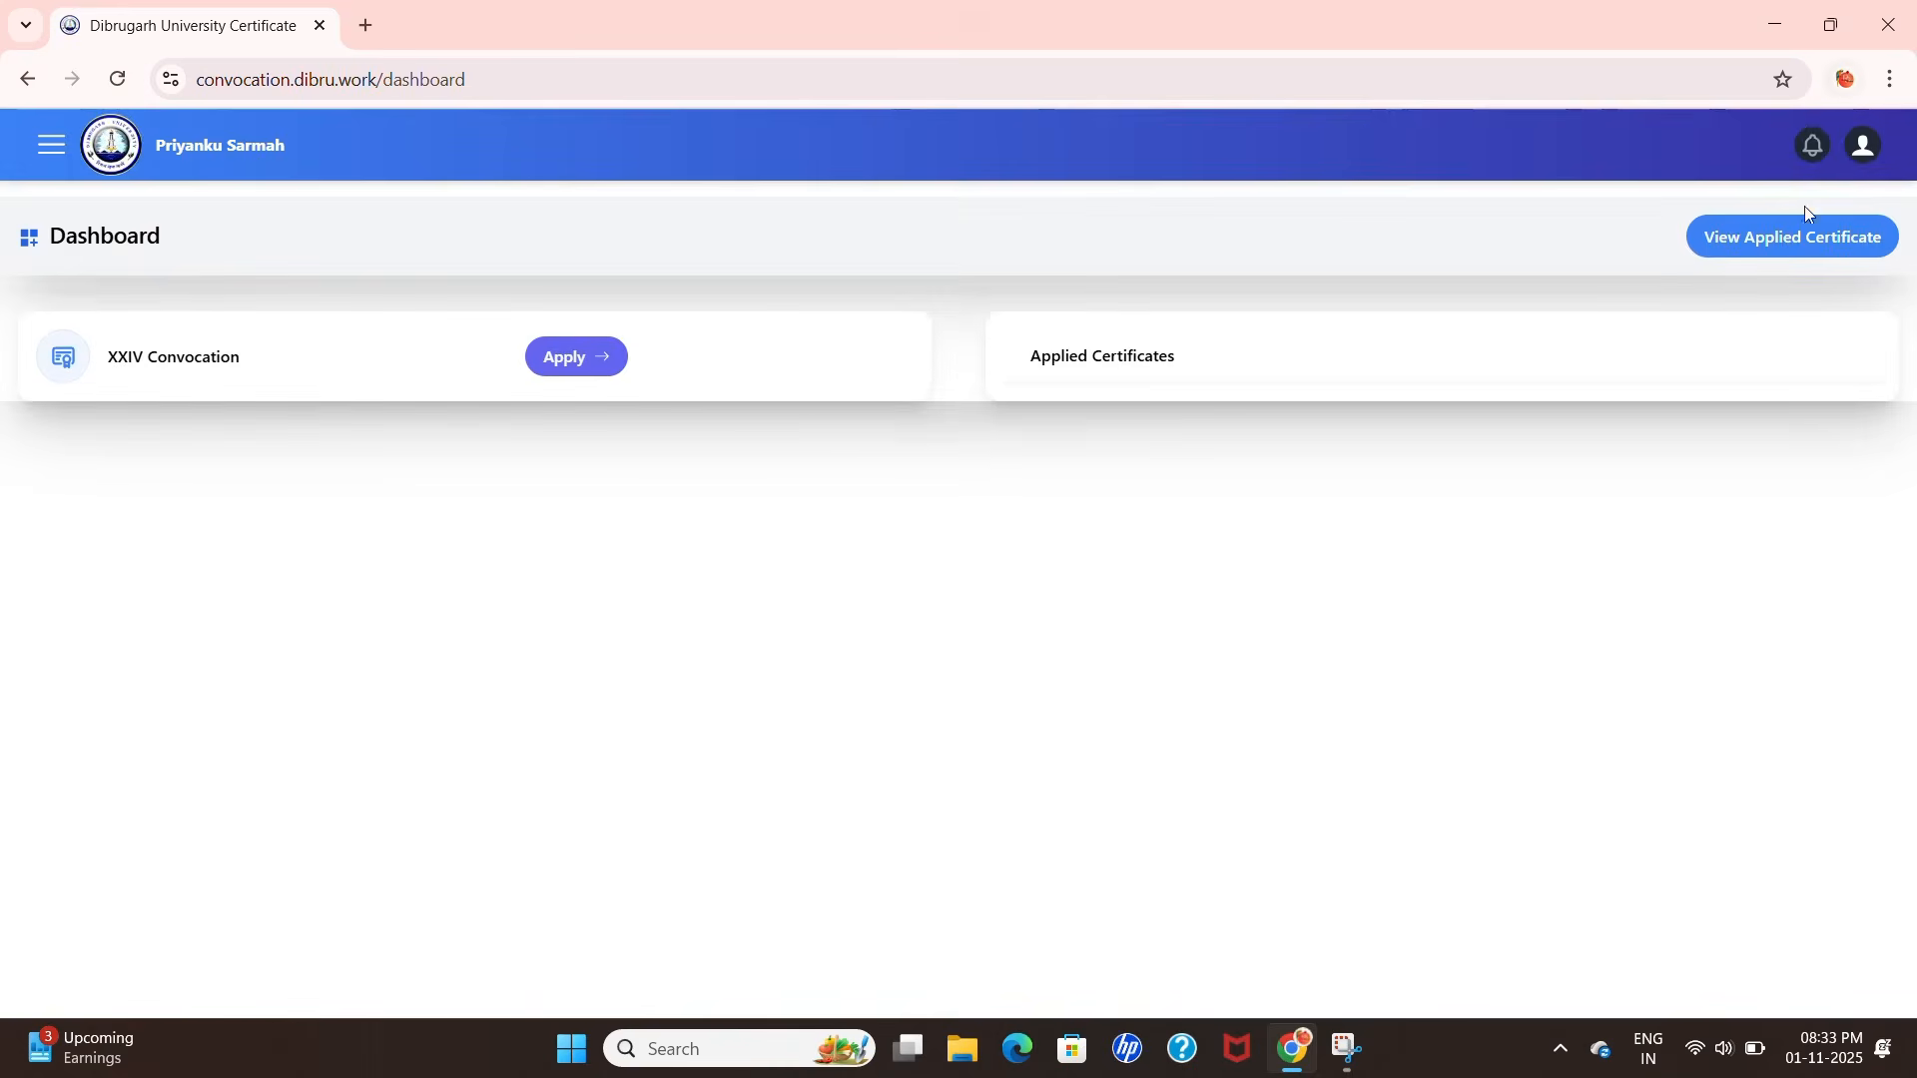
{"action": "left_click", "coordinate": [1805, 237]}
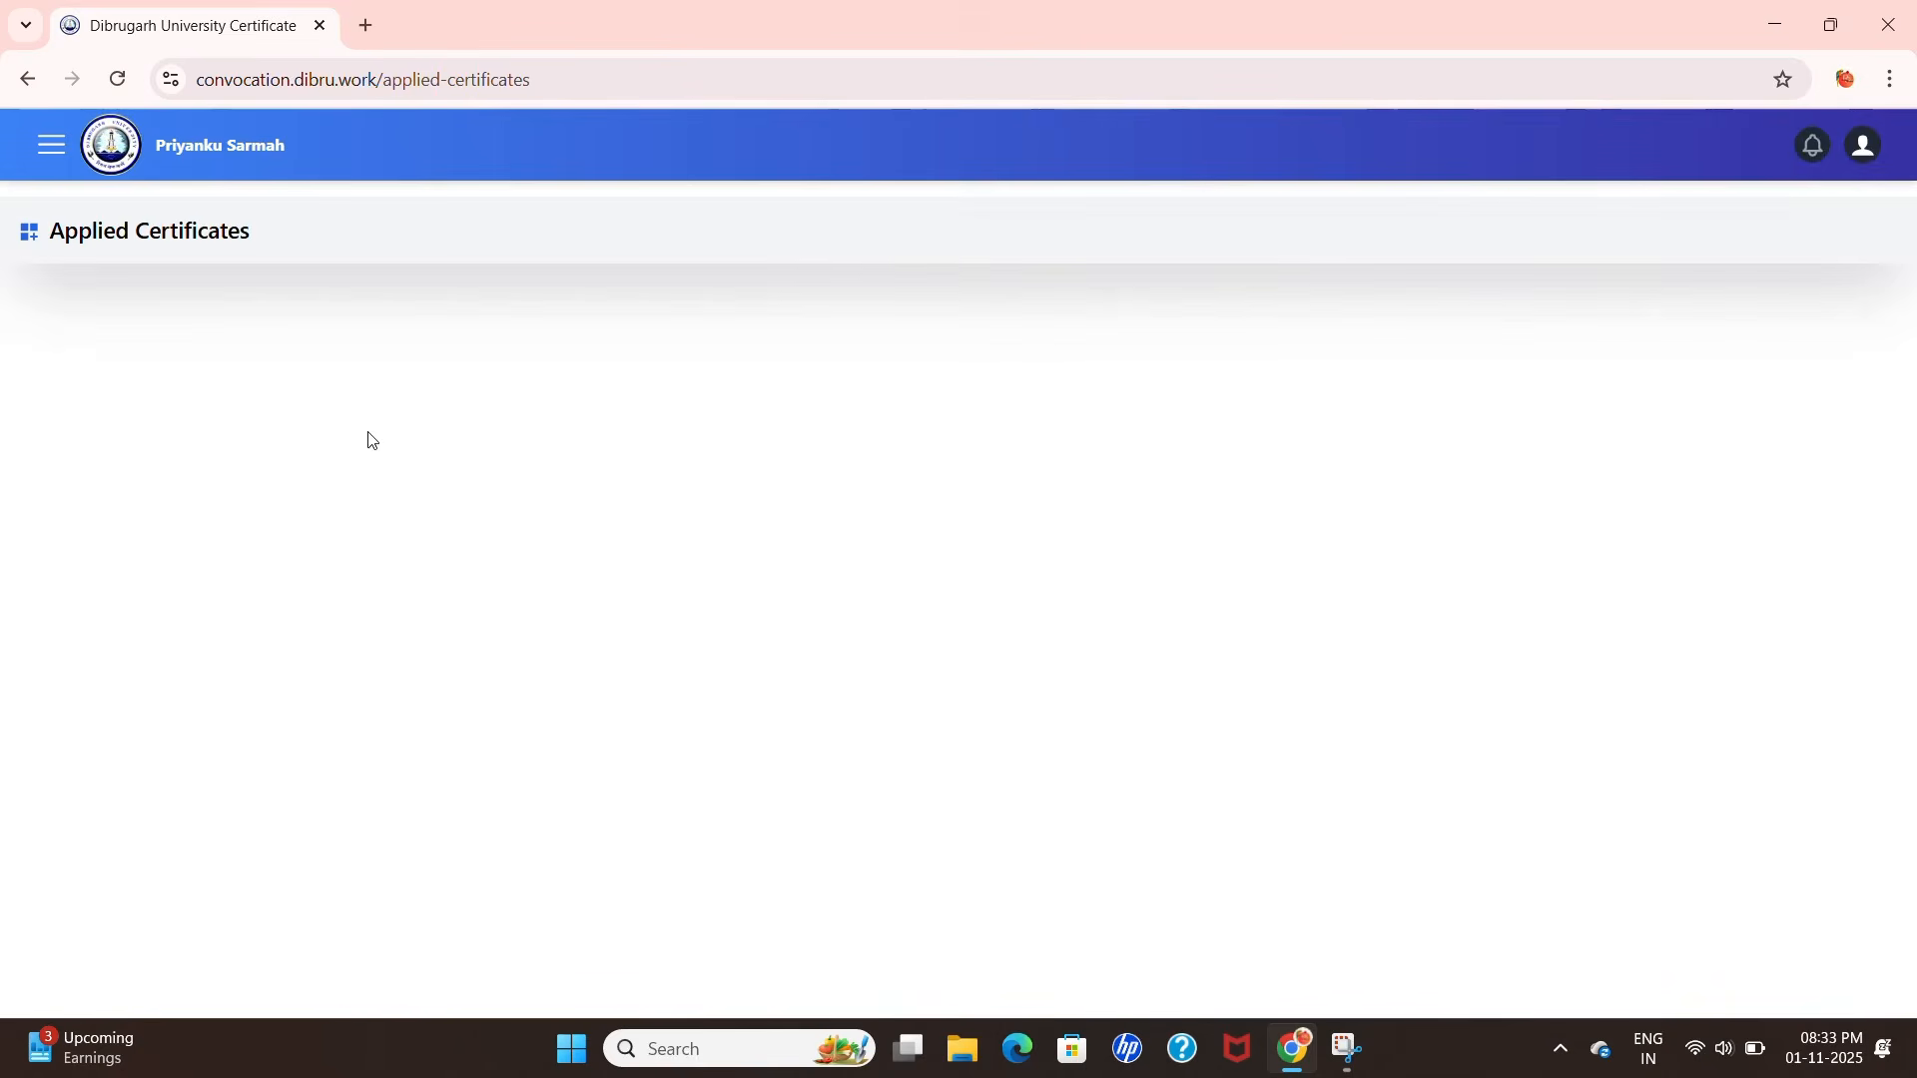